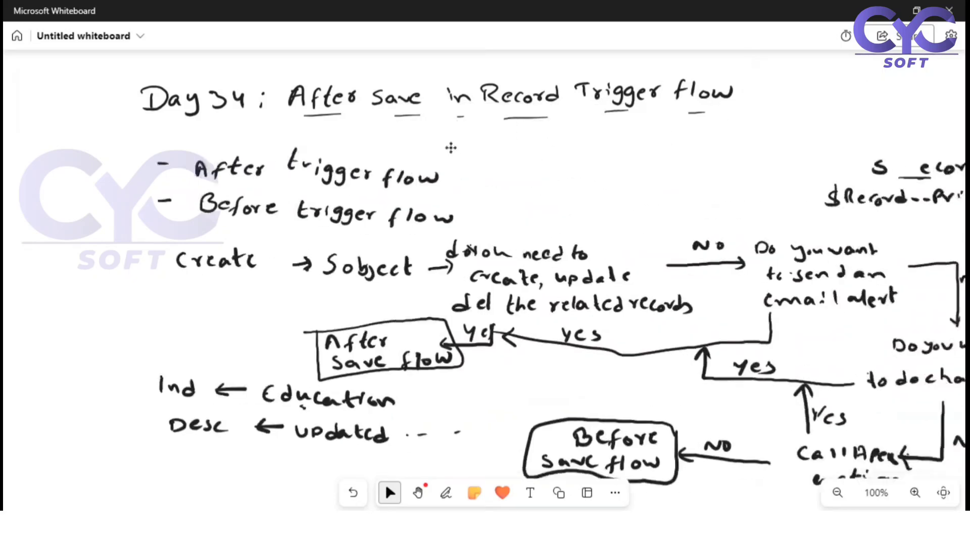
Shift the handwritten notes and flow diagram below the whiteboard title leftward, bringing the whole diagram into view.
left_click_drag(450, 148, 420, 151)
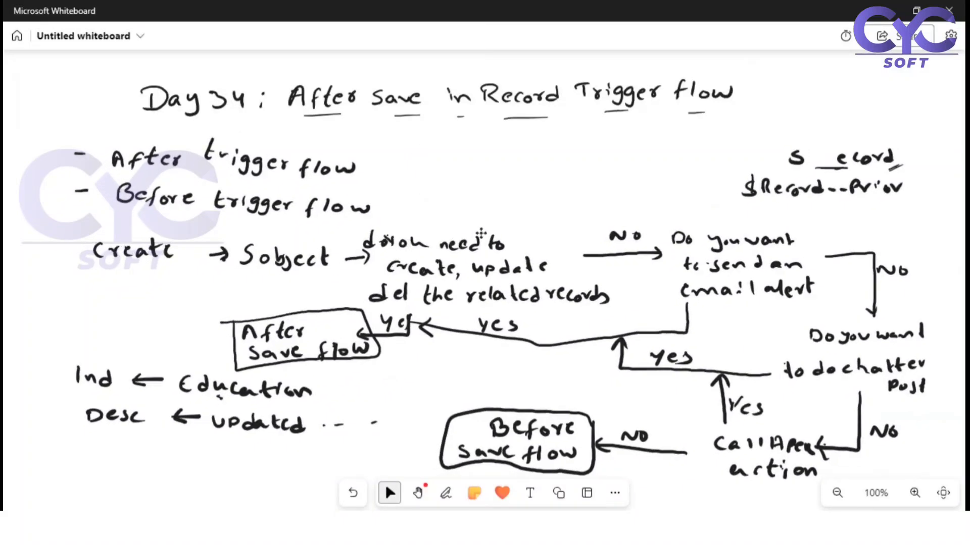
left_click(514, 271)
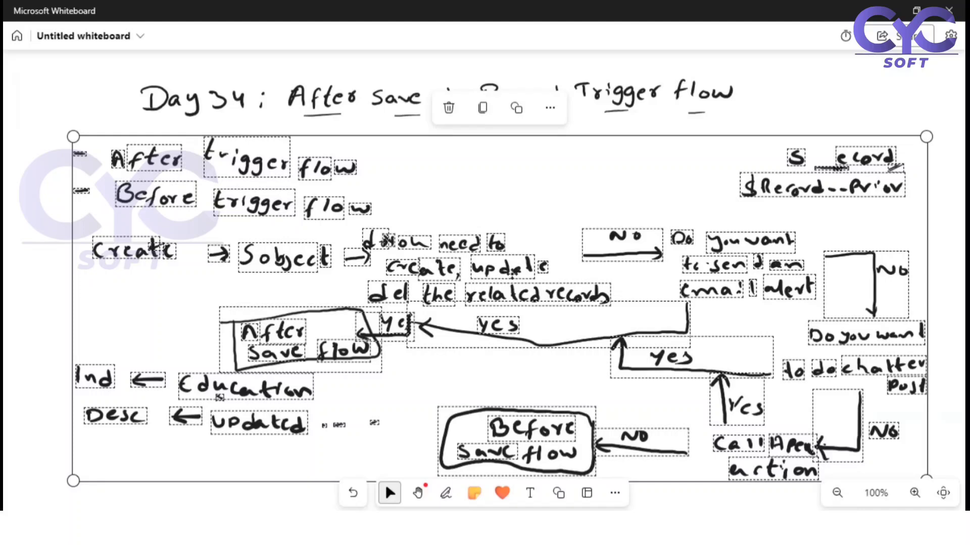
left_click(66, 115)
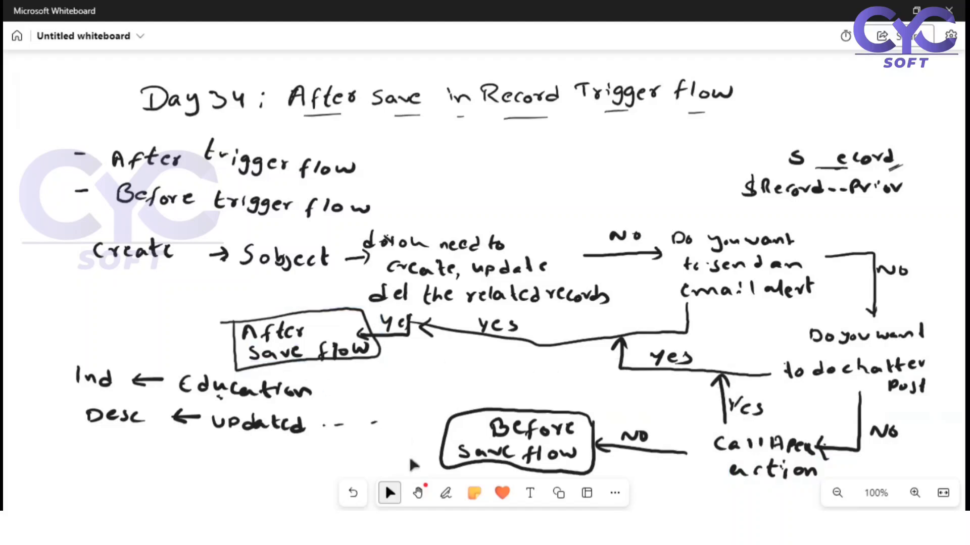
Switch to the browser and start a new flow from the Salesforce Flows setup page.
key("alt+Tab")
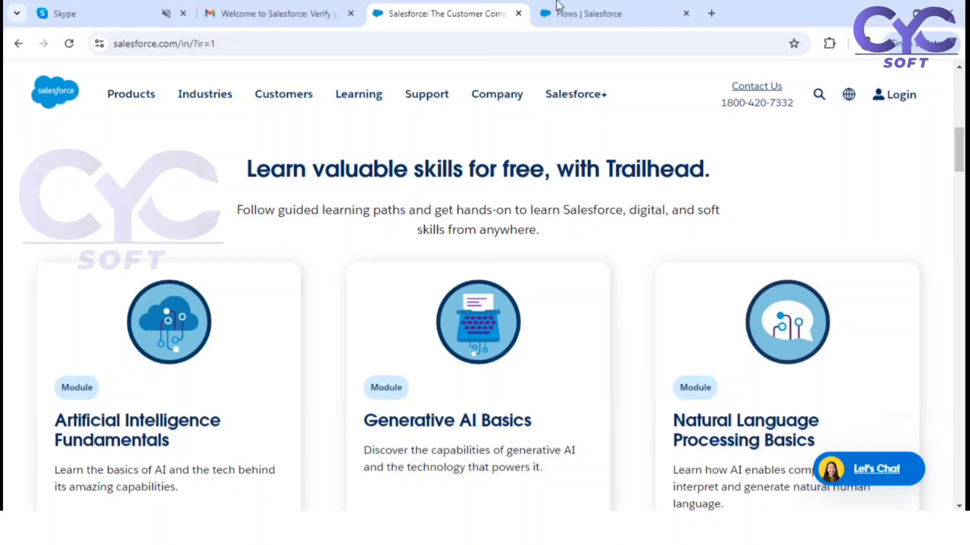
left_click(569, 15)
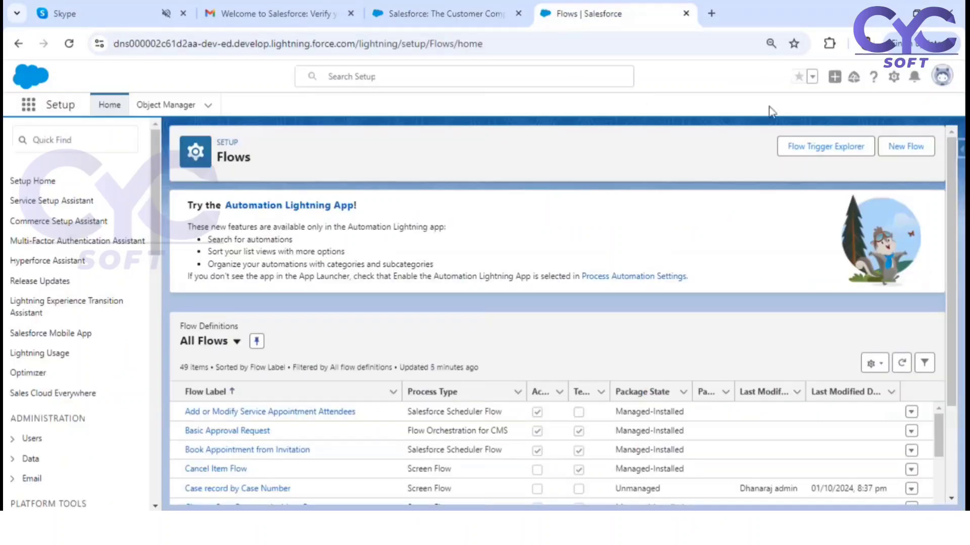
left_click(906, 147)
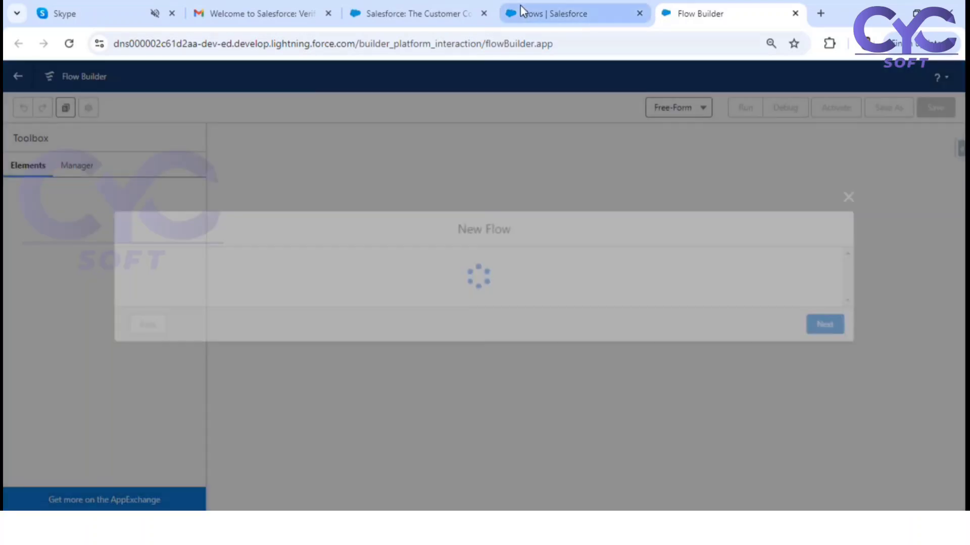
Find Accounts in the Salesforce App Launcher and open the Edge Communications Test account record.
left_click(521, 6)
left_click(29, 105)
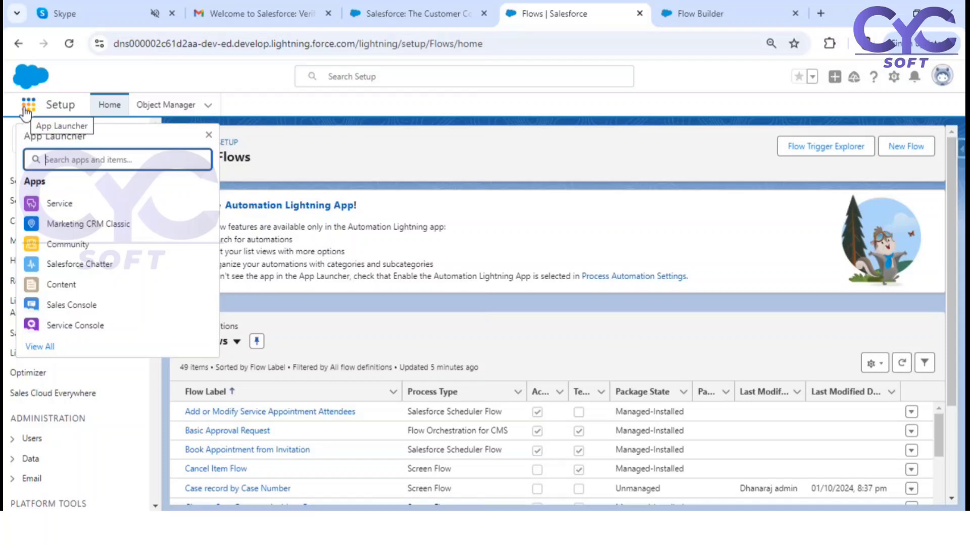
type("acc")
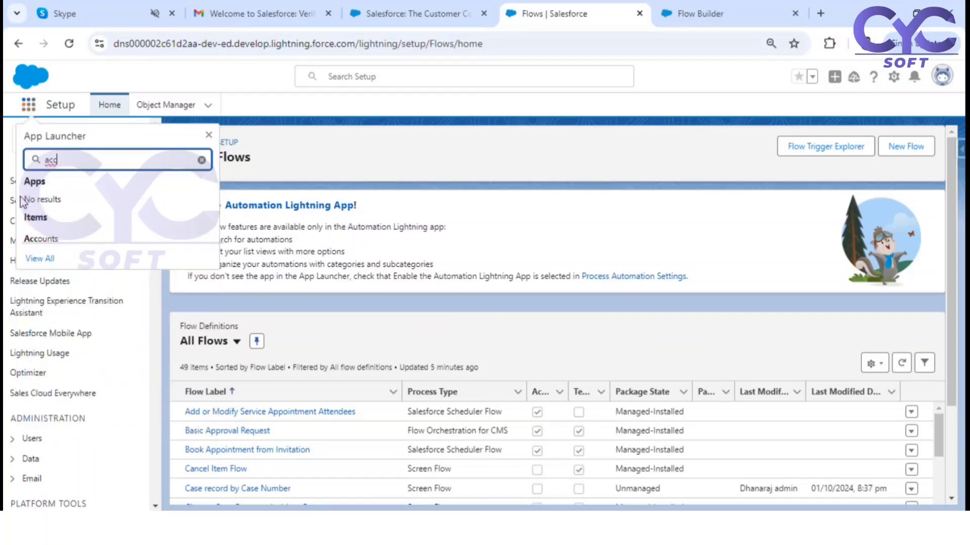
left_click(35, 238)
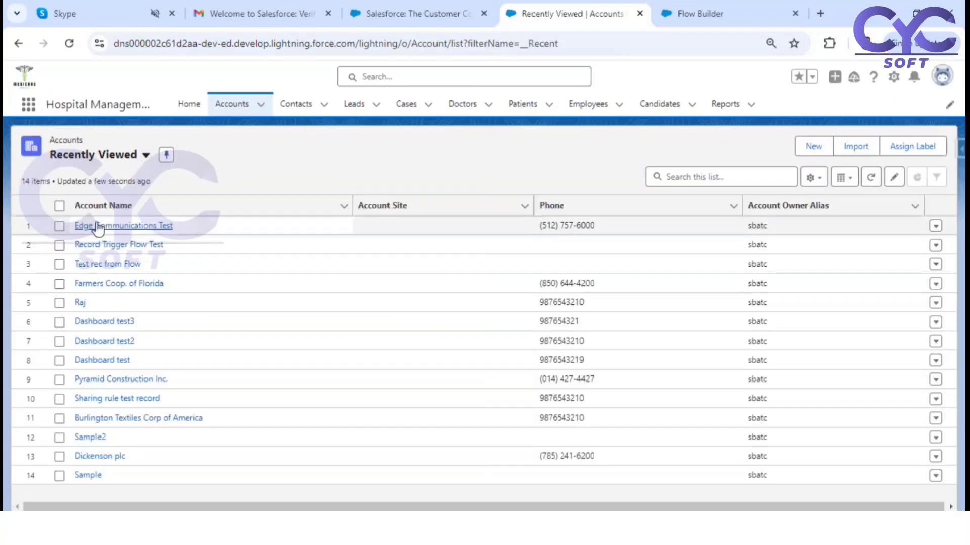
left_click(117, 230)
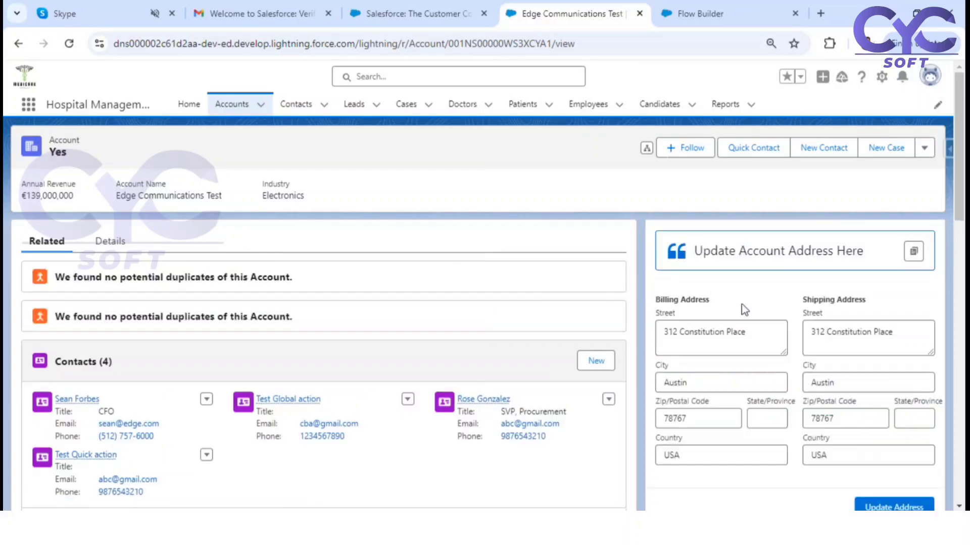
Review the account's Chatter feed, examining the post about the Account Name change.
scroll(782, 399, "down", 2)
scroll(782, 399, "down", 3)
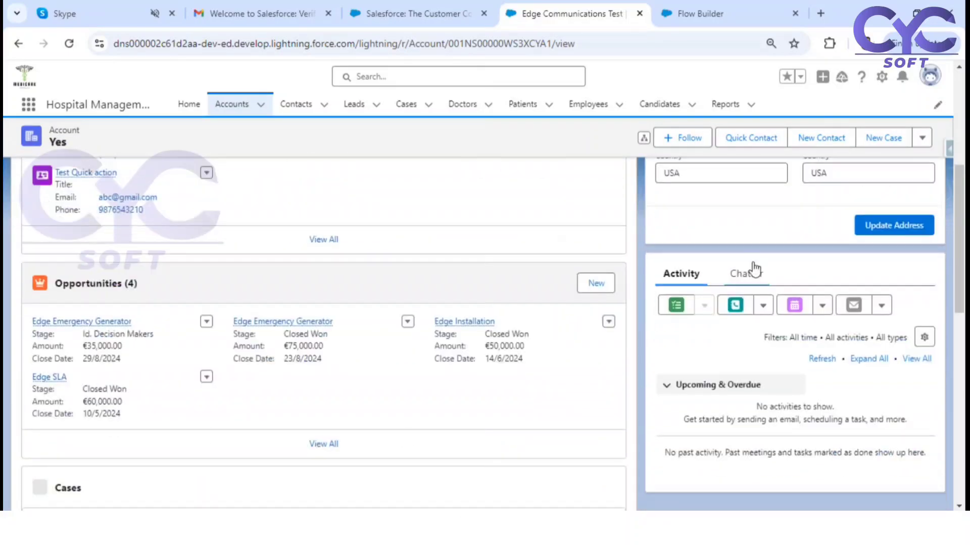
left_click(746, 276)
scroll(790, 372, "down", 4)
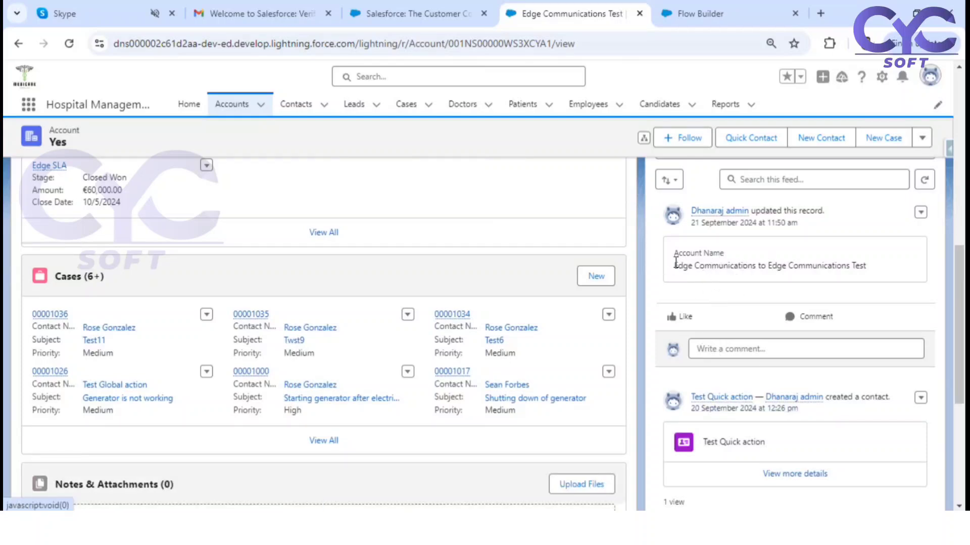
left_click_drag(676, 263, 734, 265)
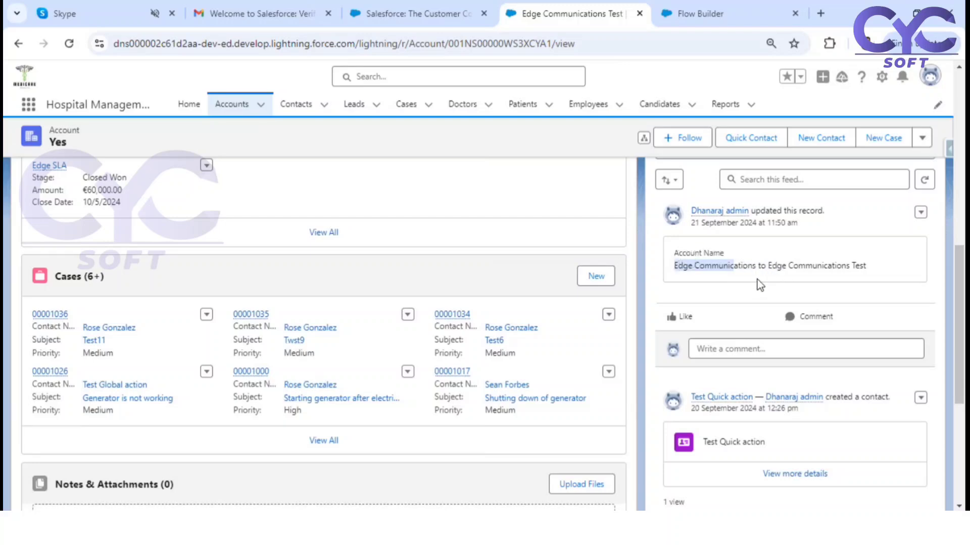
scroll(757, 279, "up", 5)
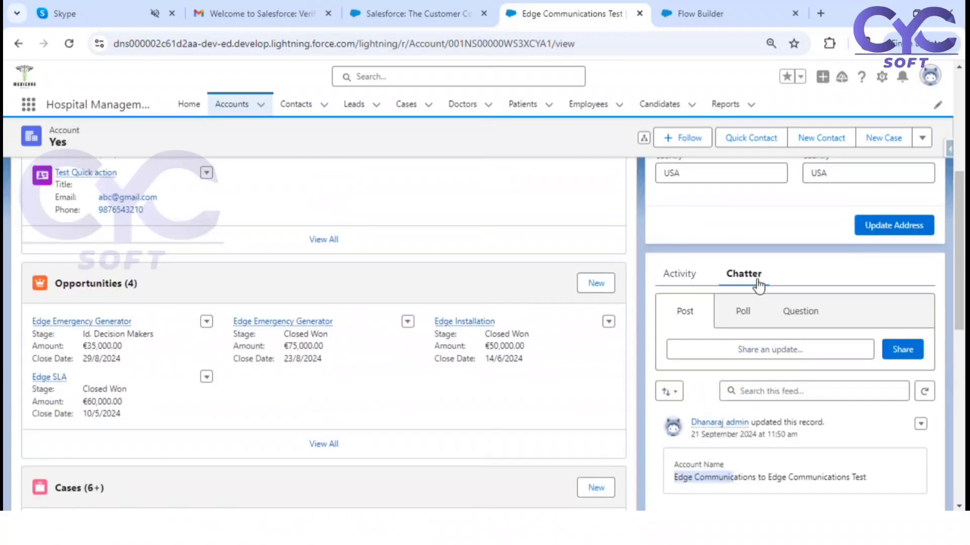
Return to Flow Builder and create a Record-Triggered Flow from scratch.
left_click(710, 12)
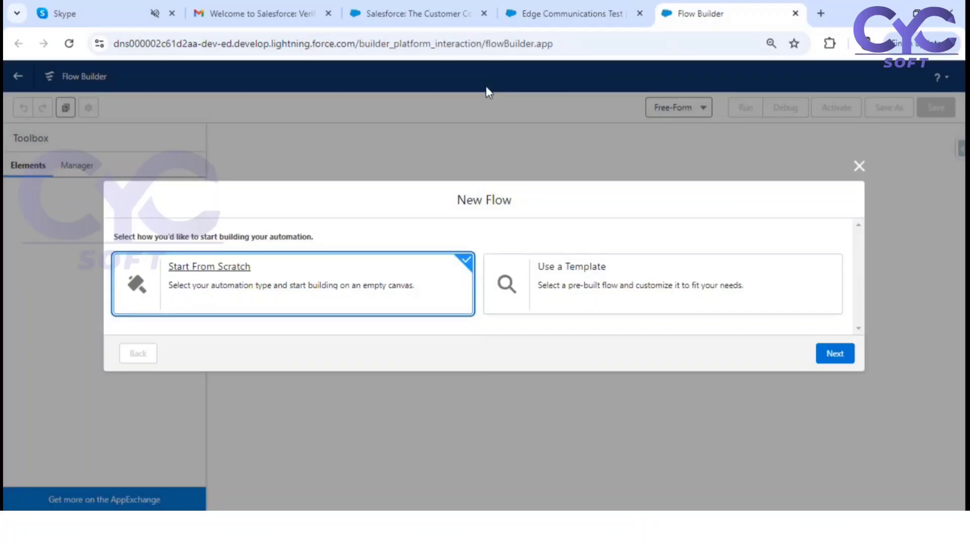
left_click(834, 353)
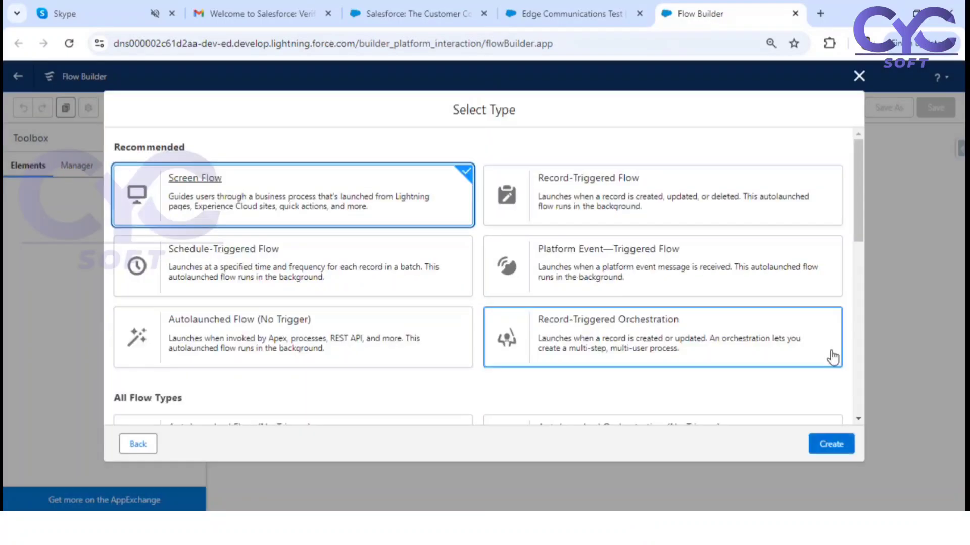
left_click(616, 195)
left_click(831, 444)
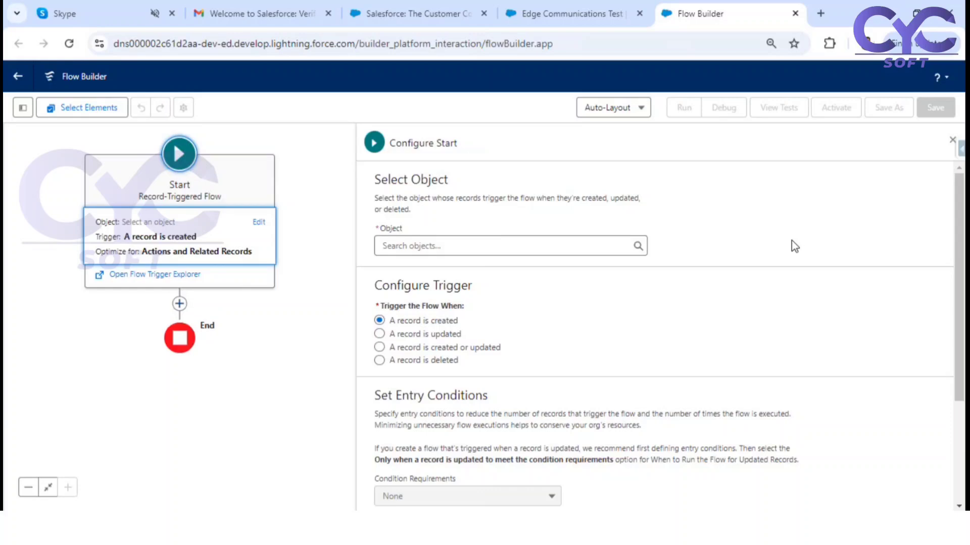
Configure the flow's start with Account as the triggering object, optimized for Actions and Related Records.
left_click(445, 247)
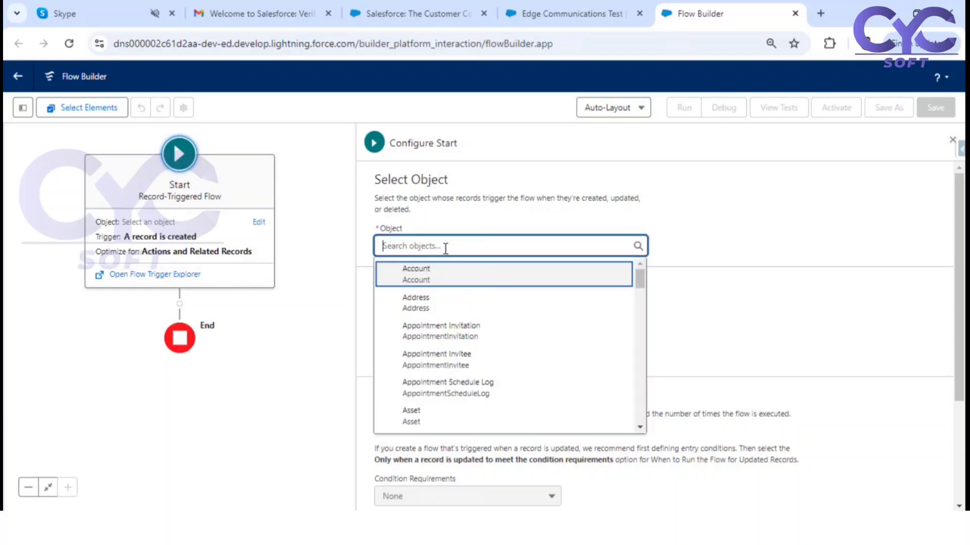
type("acc")
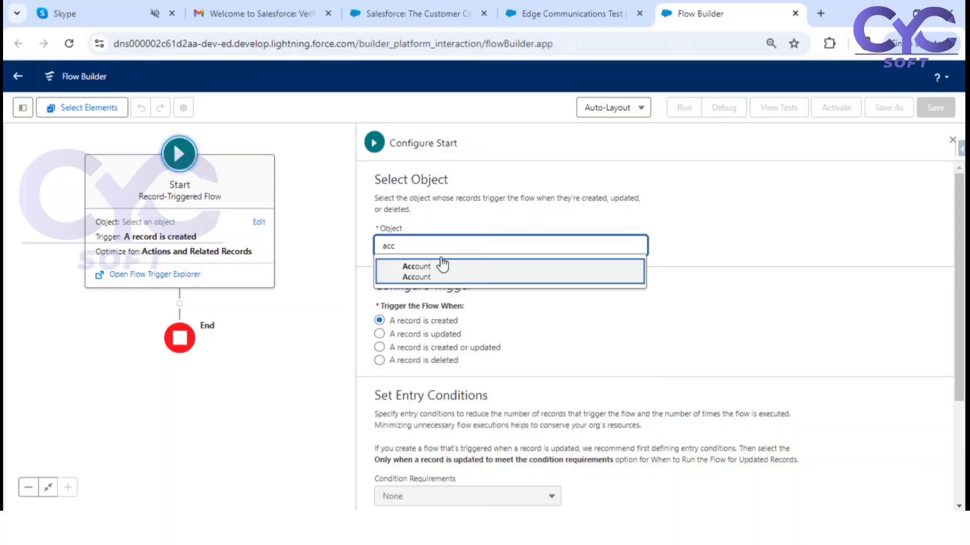
left_click(585, 284)
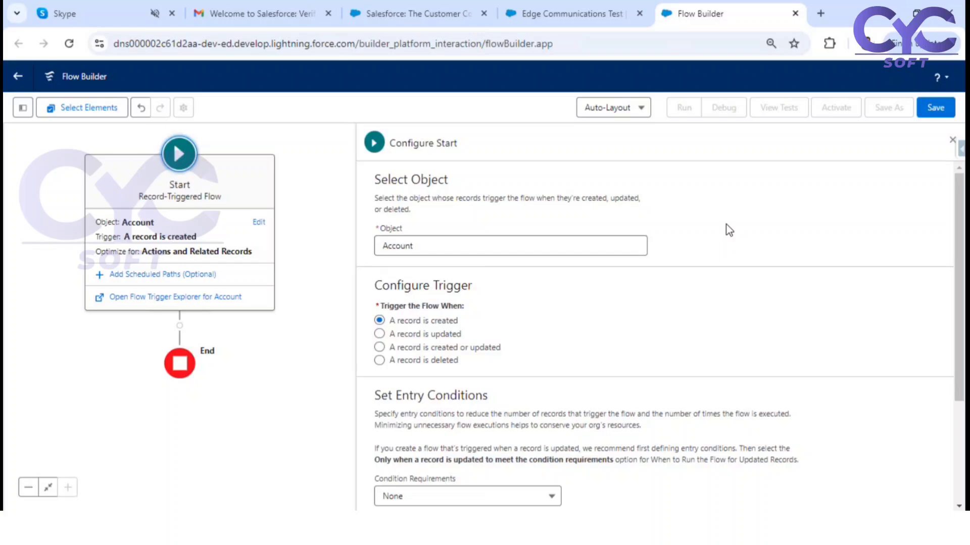
scroll(561, 299, "down", 1)
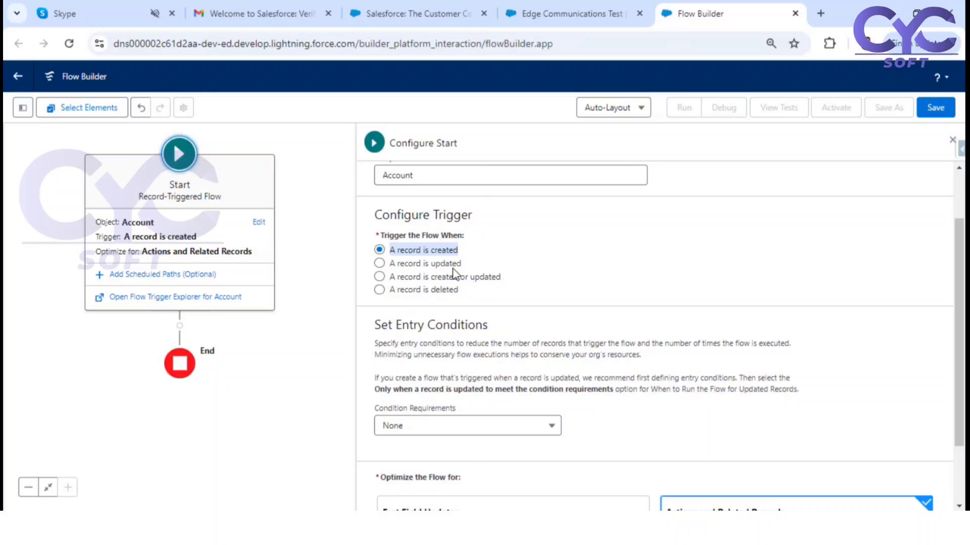
scroll(557, 281, "down", 1)
scroll(557, 280, "down", 1)
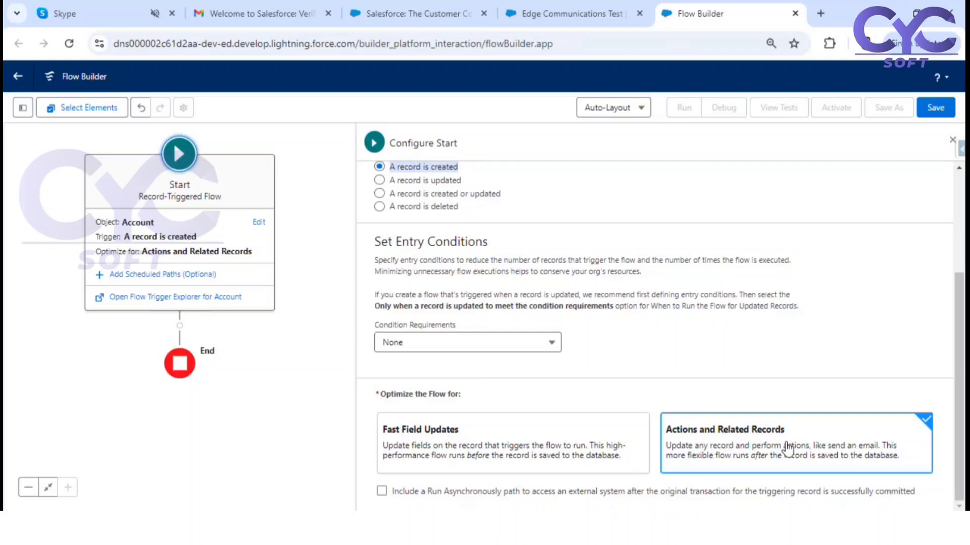
left_click(765, 452)
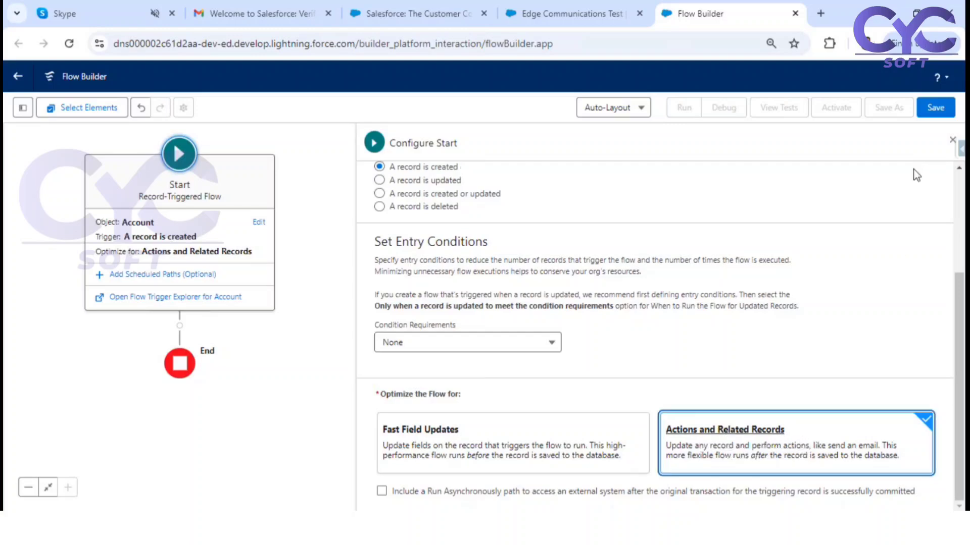
Save the flow with the label "Chatter Post for Account" and API name Chatter_Post_for_Account.
left_click(933, 112)
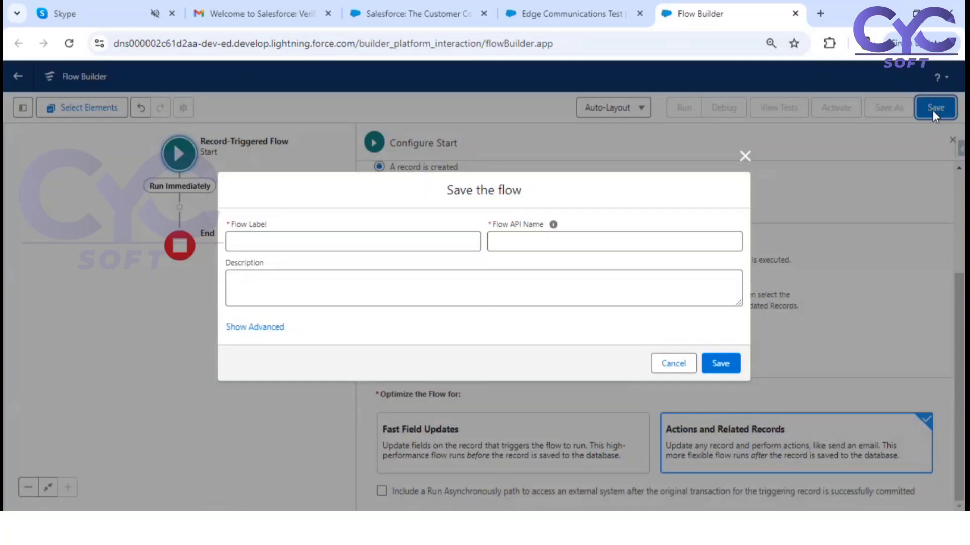
left_click(385, 243)
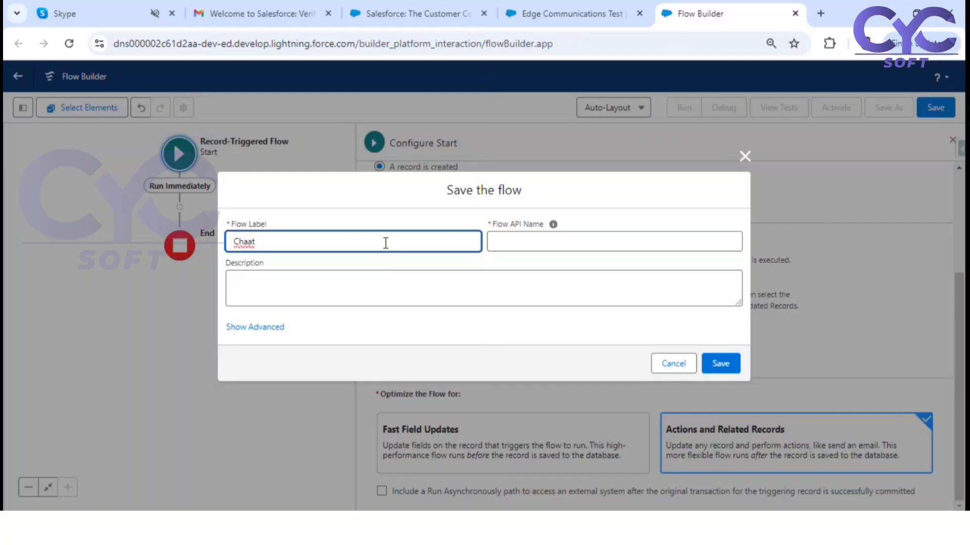
key("BackSpace")
key("BackSpace")
type("tter Post for Account")
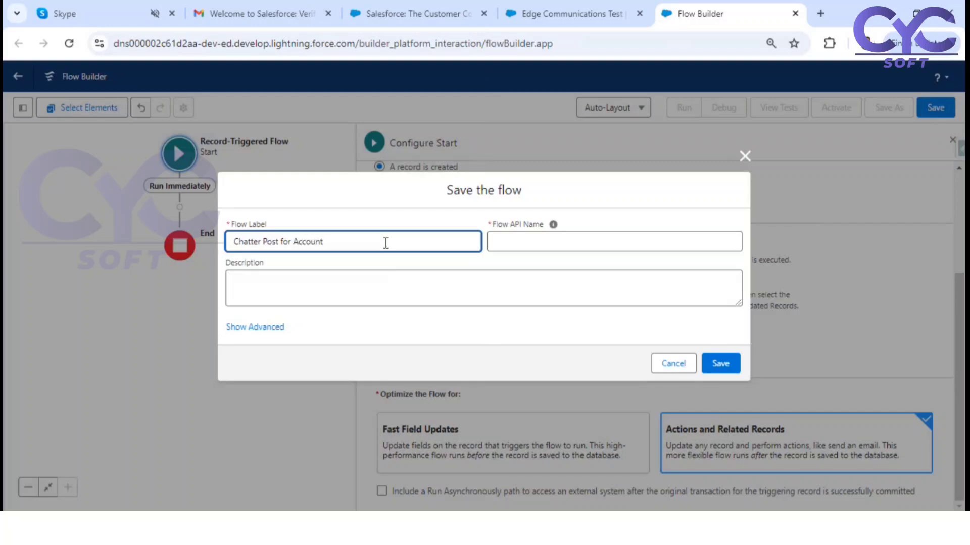
left_click(353, 268)
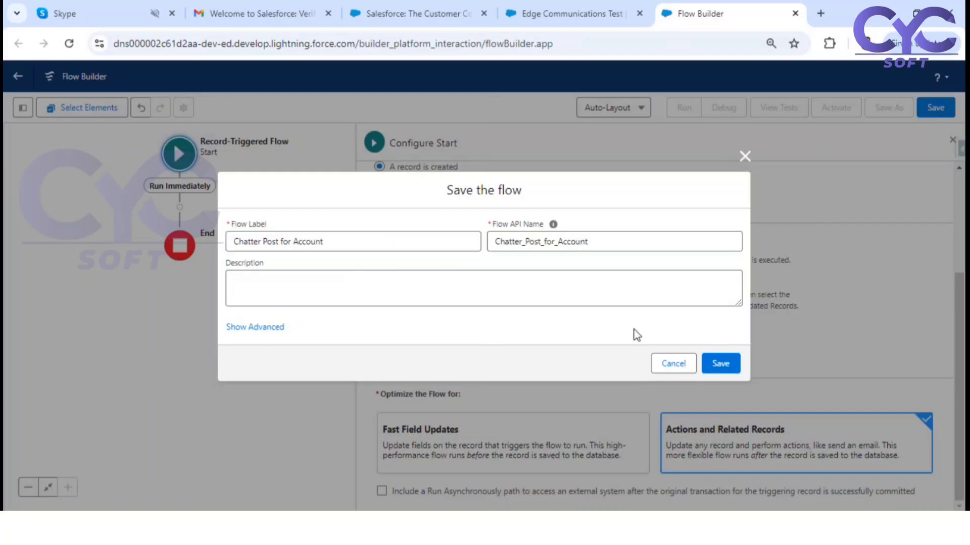
left_click(721, 365)
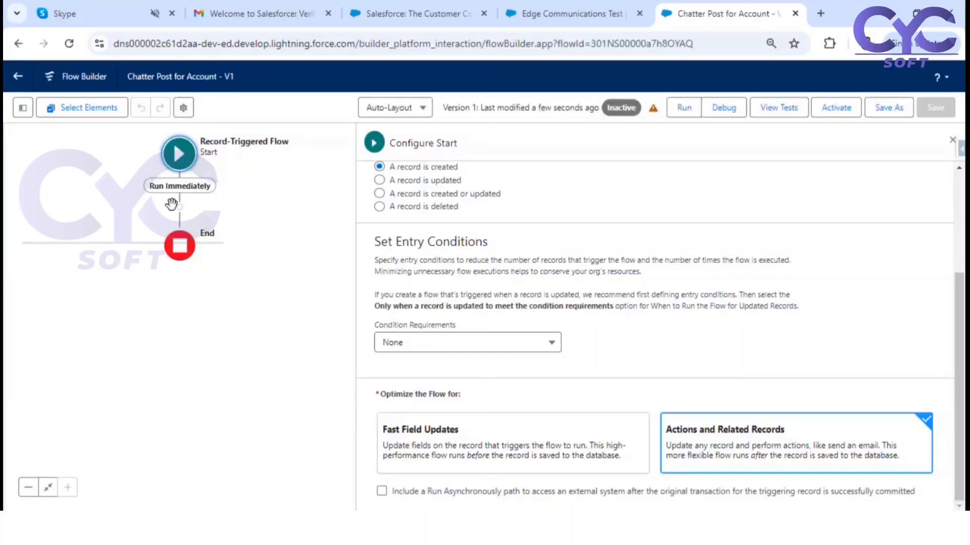
Close the start configuration and add a Post to Chatter action on the Run Immediately path.
left_click(952, 140)
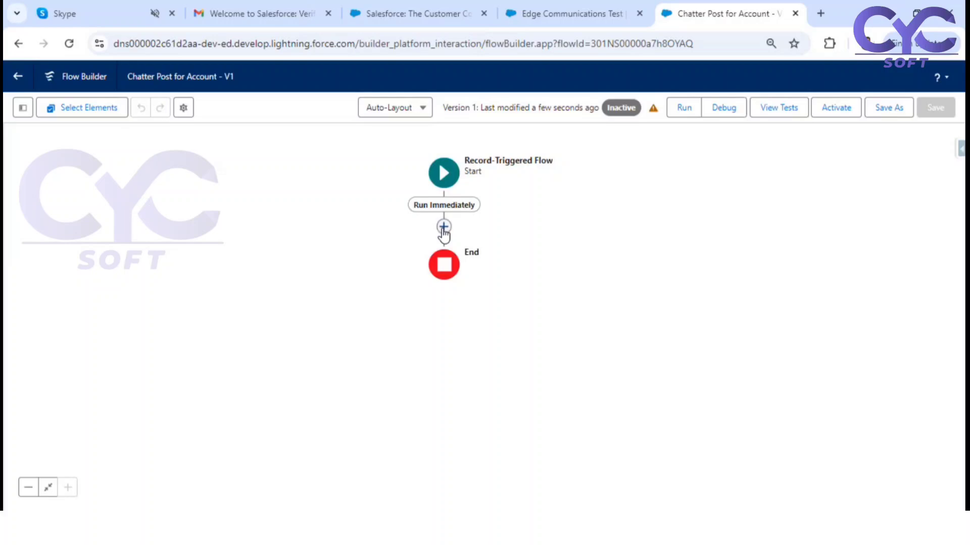
left_click(443, 227)
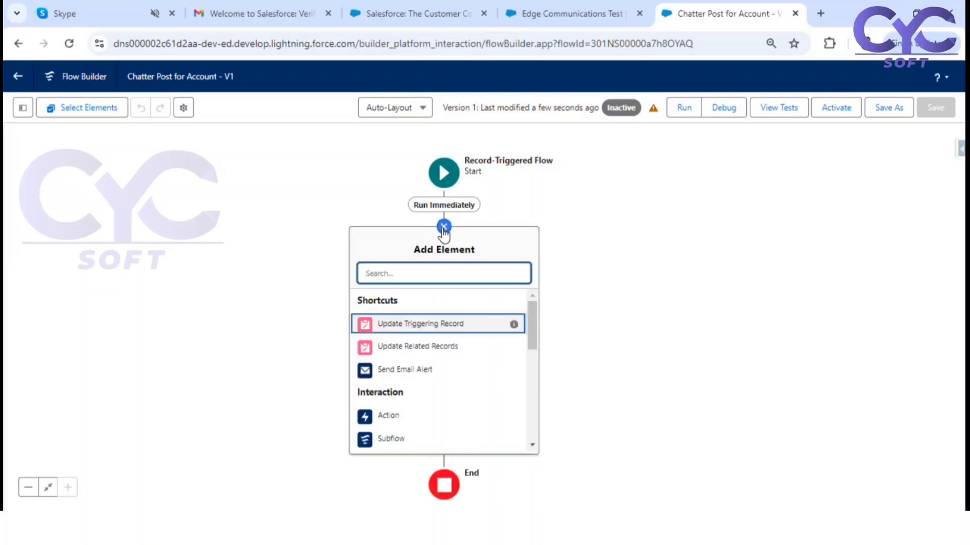
type("pos")
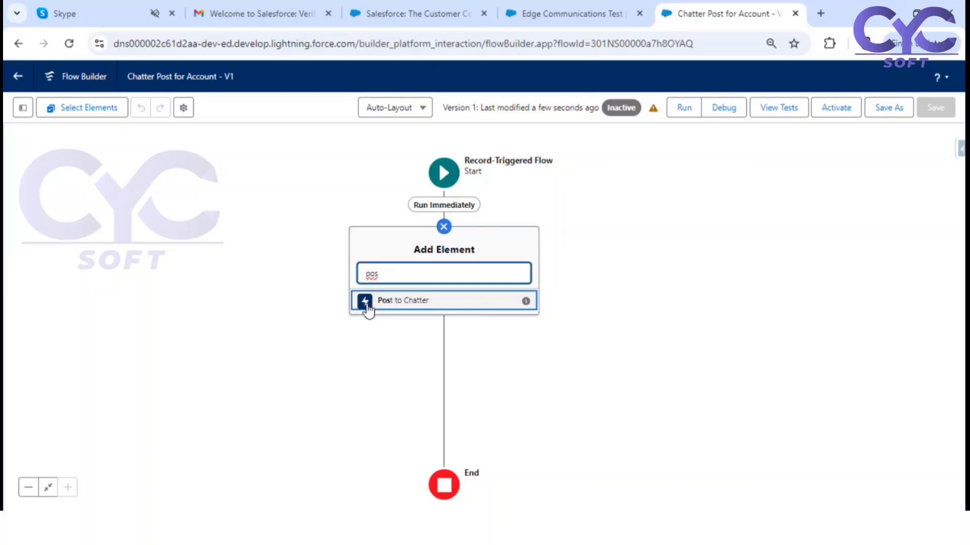
left_click(435, 309)
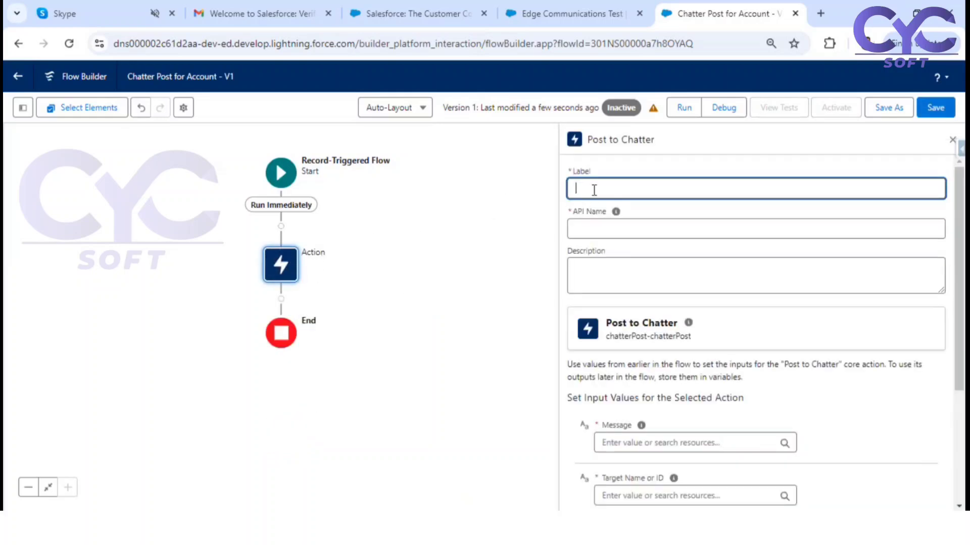
Label the new action "Post to Chatter" with the API name Post_to_Chatter, and bring up its input values.
type("Post to Chaatter")
left_click(662, 166)
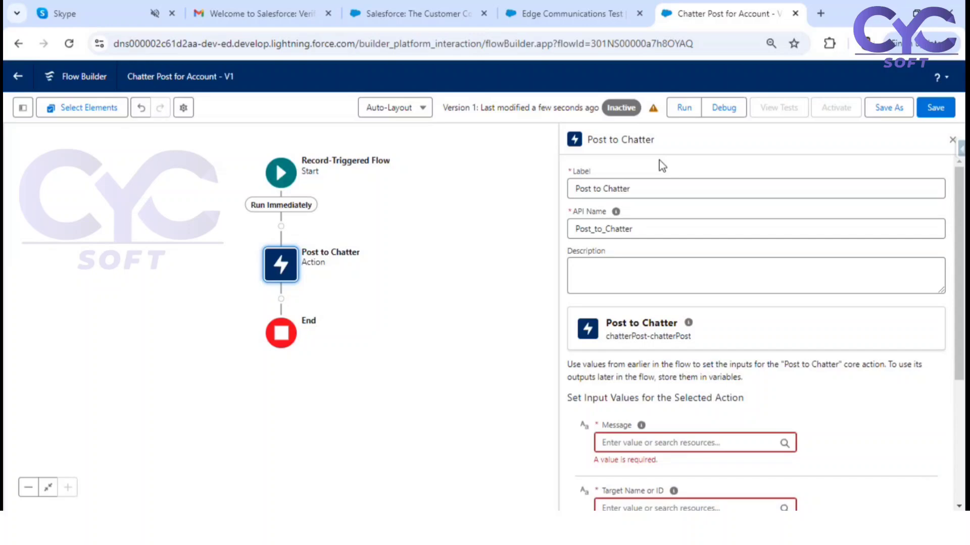
scroll(707, 237, "down", 1)
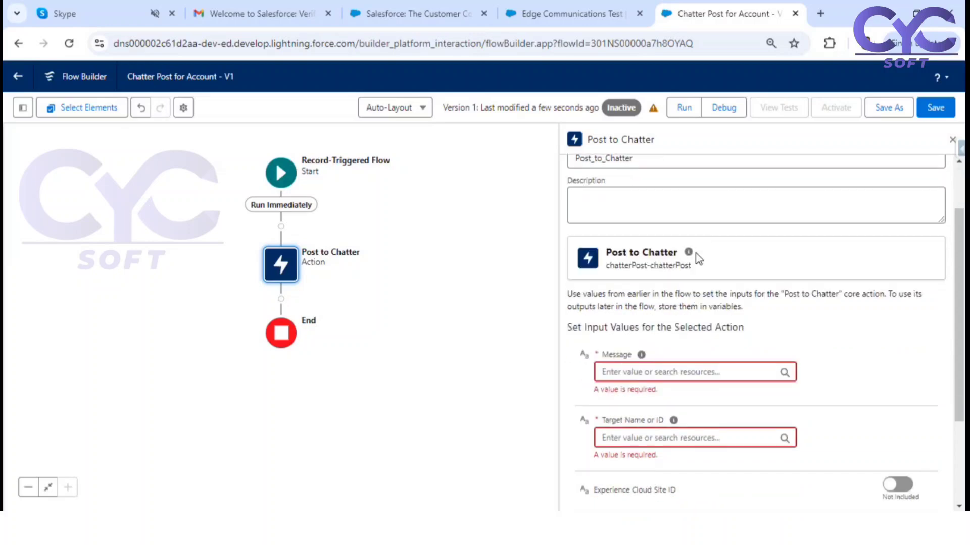
scroll(697, 258, "down", 2)
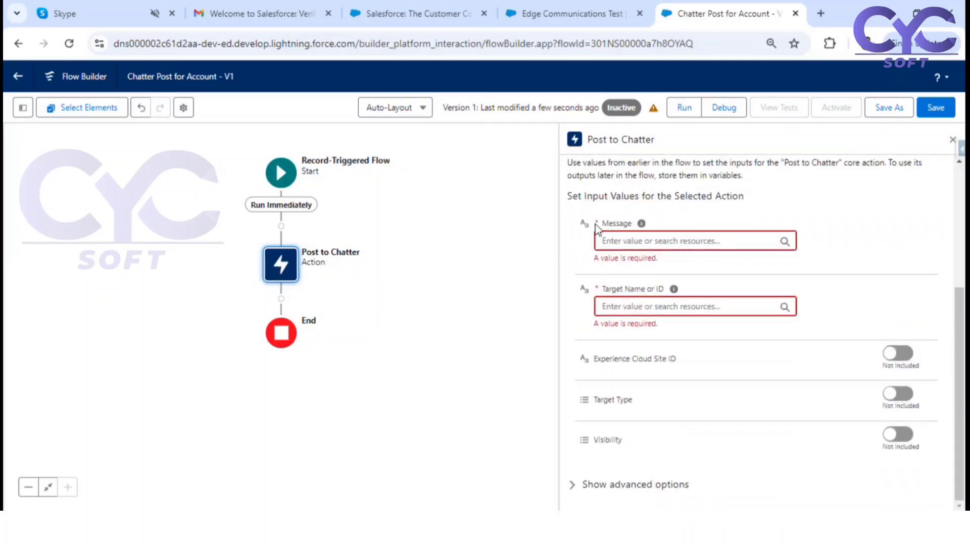
left_click_drag(600, 224, 625, 223)
left_click_drag(612, 289, 649, 290)
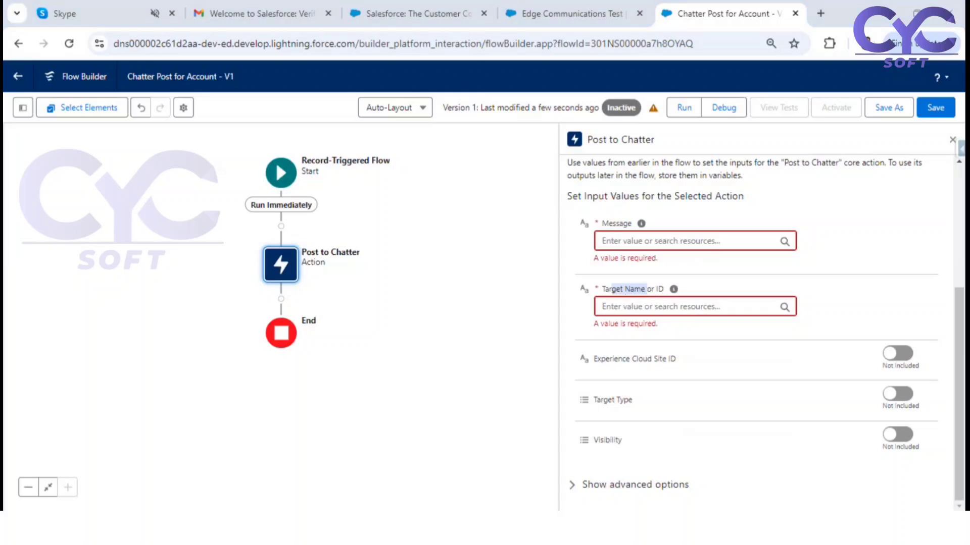
Switch to Microsoft Whiteboard and delete all the handwritten notes below the "Day 34: After Save in Record Trigger flow" heading.
key("alt+Tab")
left_click(445, 493)
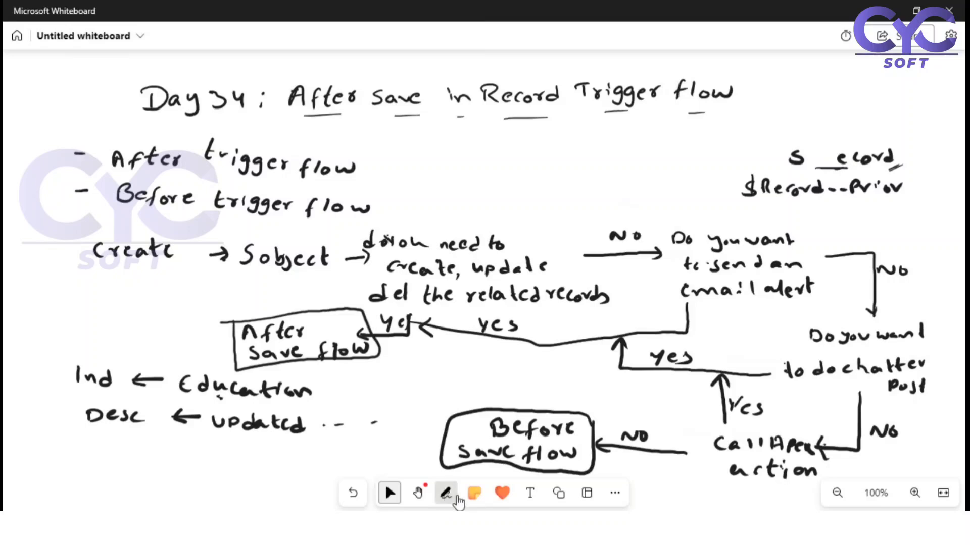
left_click(554, 459)
mouse_move(46, 124)
left_mouse_down()
mouse_move(44, 418)
mouse_move(161, 484)
mouse_move(737, 480)
mouse_move(910, 441)
mouse_move(954, 163)
mouse_move(833, 132)
mouse_move(44, 135)
mouse_move(168, 121)
mouse_move(177, 129)
left_mouse_up()
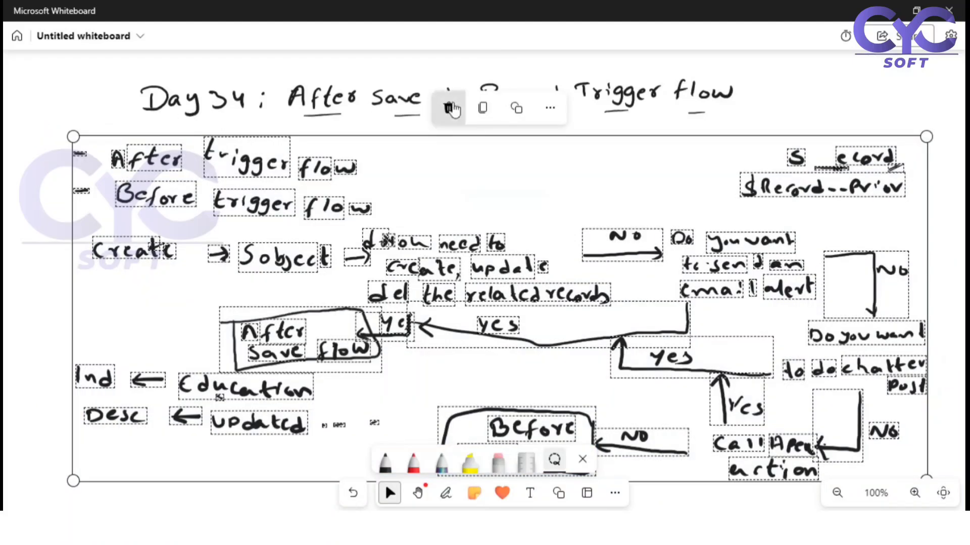
left_click(450, 108)
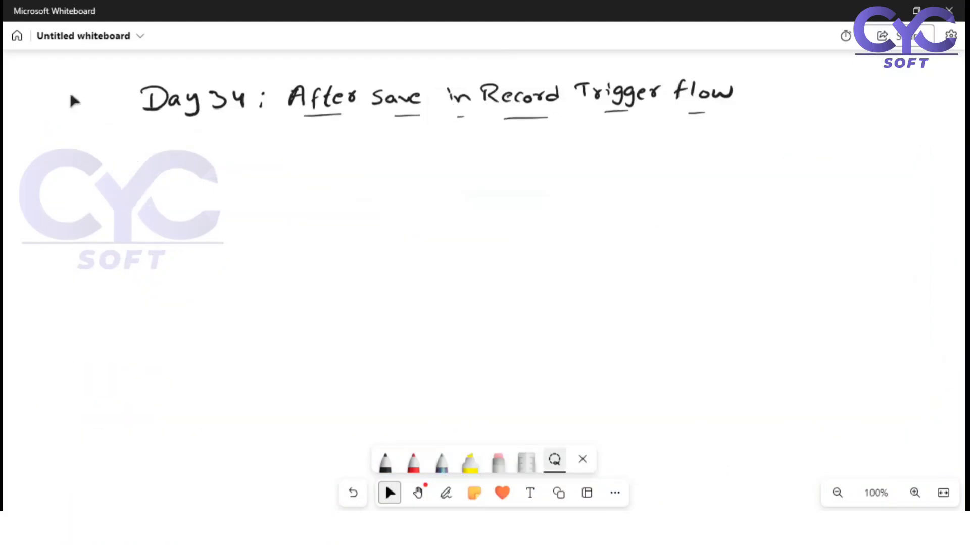
Activate the black inking pen for writing on the cleared whiteboard.
left_click(446, 497)
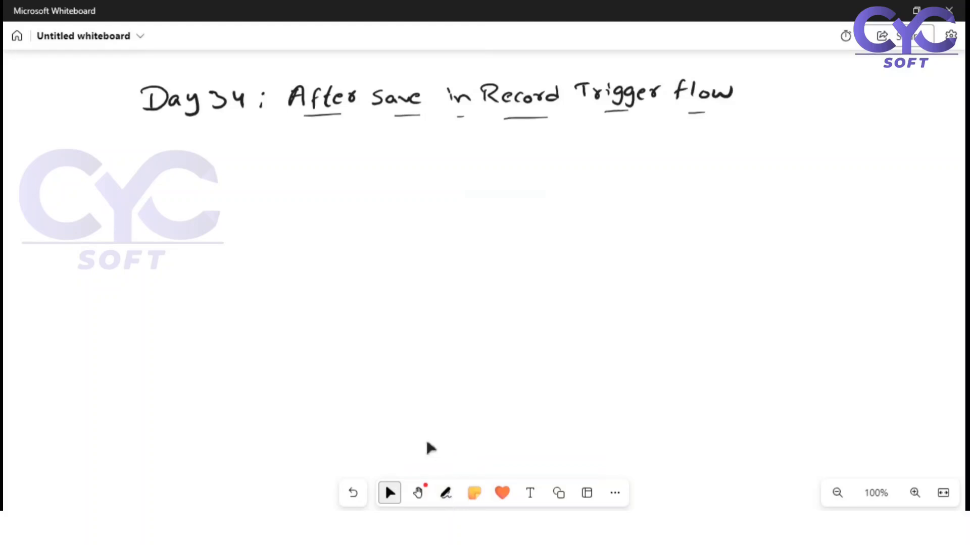
left_click(444, 493)
left_click(386, 461)
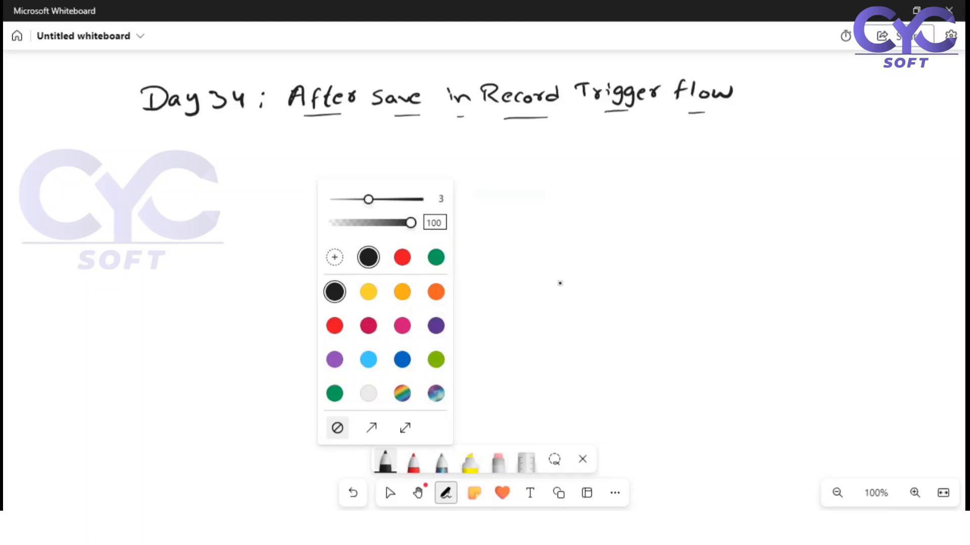
key("Escape")
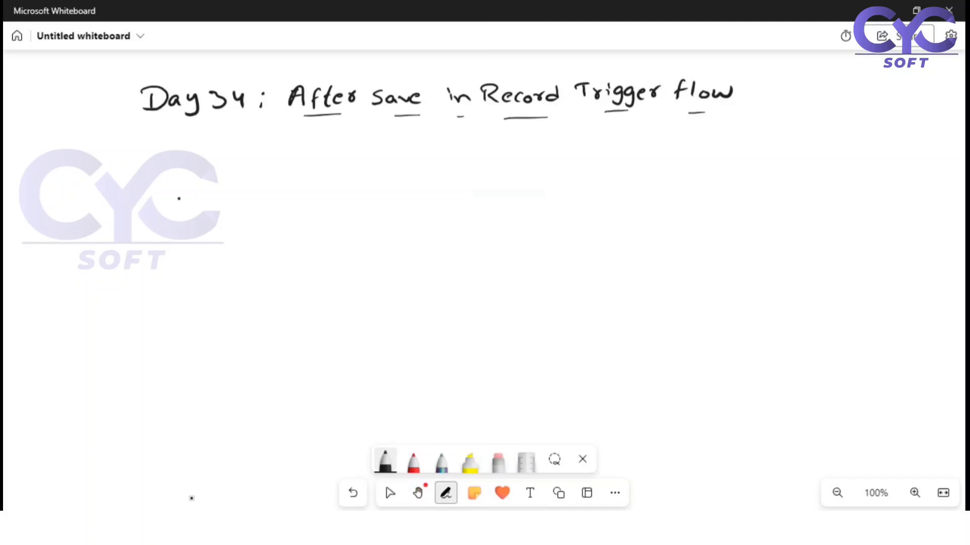
Switch to the browser and compare the account record's Chatter feed with the inputs of the flow's Post to Chatter action.
key("alt+Tab")
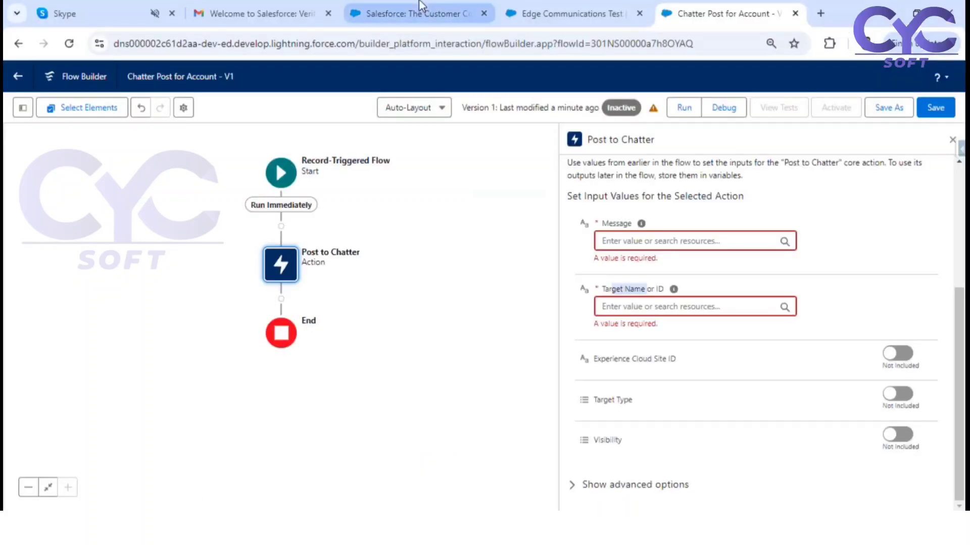
left_click(540, 16)
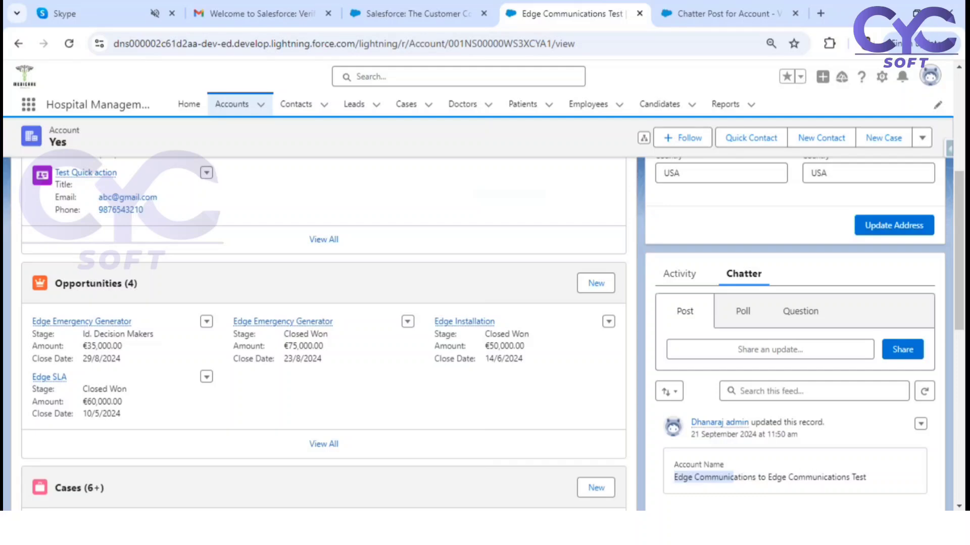
left_click(717, 13)
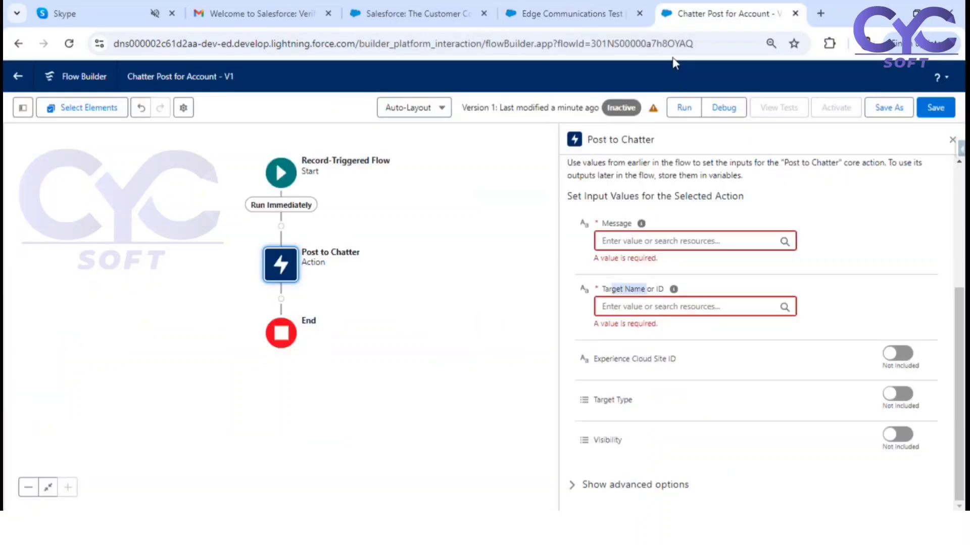
left_click(537, 10)
left_click(420, 10)
left_click(552, 11)
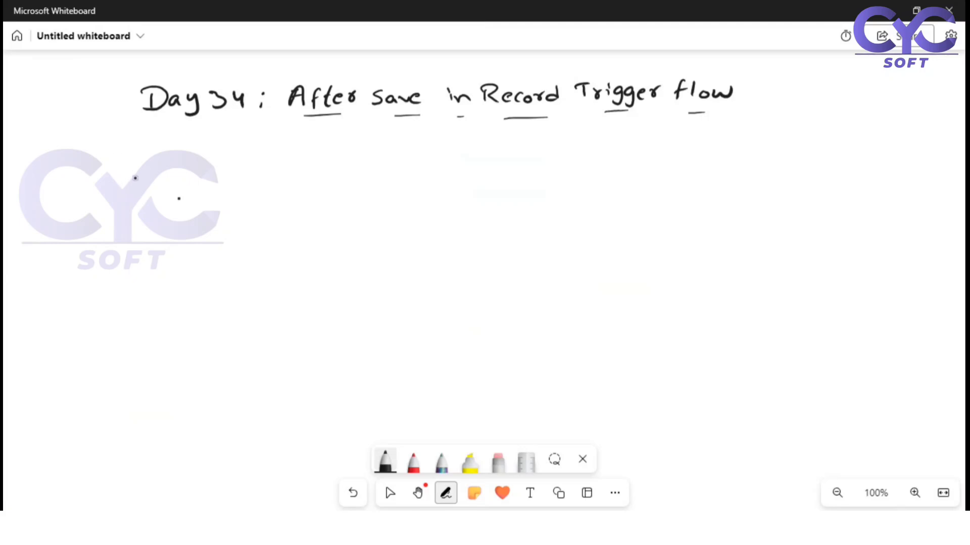
On the whiteboard, handwrite the message template's first line below the heading: "Account <Account Name> was created on <created date>".
mouse_move(136, 161)
left_mouse_down()
mouse_move(132, 177)
mouse_move(216, 175)
left_mouse_up()
mouse_move(225, 158)
left_mouse_down()
mouse_move(226, 177)
mouse_move(233, 164)
left_mouse_up()
mouse_move(272, 161)
left_mouse_down()
mouse_move(258, 169)
mouse_move(272, 177)
left_mouse_up()
mouse_move(287, 177)
left_mouse_down()
mouse_move(302, 177)
mouse_move(299, 170)
left_mouse_up()
left_click_drag(305, 165, 331, 173)
left_click_drag(342, 169, 374, 177)
left_click_drag(379, 161, 382, 177)
mouse_move(376, 167)
left_mouse_down()
mouse_move(414, 162)
mouse_move(429, 176)
mouse_move(453, 176)
left_mouse_up()
left_click_drag(460, 170, 467, 176)
mouse_move(473, 165)
left_mouse_down()
mouse_move(474, 177)
mouse_move(522, 163)
left_mouse_up()
left_click_drag(533, 165, 541, 173)
left_click_drag(552, 160, 546, 173)
mouse_move(580, 160)
left_mouse_down()
mouse_move(582, 168)
mouse_move(600, 161)
left_mouse_up()
mouse_move(610, 161)
left_mouse_down()
mouse_move(642, 173)
mouse_move(676, 158)
mouse_move(669, 170)
mouse_move(723, 170)
left_mouse_up()
left_click_drag(743, 157, 747, 168)
mouse_move(763, 154)
left_mouse_down()
mouse_move(762, 168)
mouse_move(807, 168)
left_mouse_up()
mouse_move(816, 147)
left_mouse_down()
mouse_move(817, 167)
mouse_move(823, 153)
left_mouse_up()
left_click_drag(828, 162, 843, 164)
mouse_move(850, 147)
left_mouse_down()
mouse_move(851, 165)
mouse_move(892, 167)
left_mouse_up()
mouse_move(899, 144)
left_mouse_down()
mouse_move(900, 162)
mouse_move(904, 153)
left_mouse_up()
left_click_drag(907, 159, 926, 172)
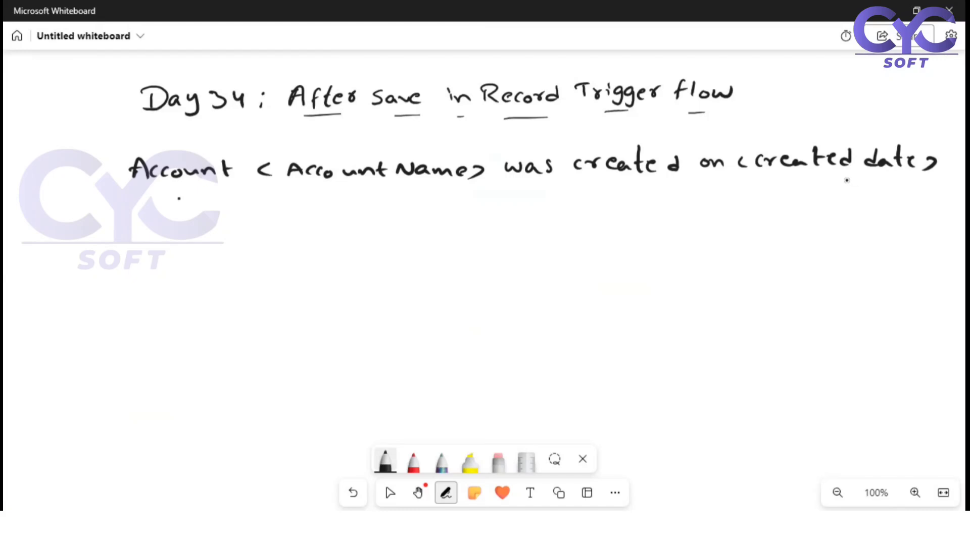
Handwrite the template's second line, "by <created by Name>", and mark its placeholders with small pen strokes.
left_click_drag(136, 212, 139, 231)
left_click_drag(157, 221, 158, 241)
mouse_move(215, 215)
left_mouse_down()
mouse_move(217, 235)
mouse_move(251, 222)
mouse_move(255, 232)
left_mouse_up()
mouse_move(277, 226)
left_mouse_down()
mouse_move(272, 233)
mouse_move(290, 236)
left_mouse_up()
left_click_drag(285, 224, 295, 225)
left_click_drag(297, 228, 309, 235)
left_click_drag(325, 218, 317, 236)
left_click_drag(342, 217, 354, 232)
mouse_move(358, 222)
left_mouse_down()
mouse_move(361, 241)
mouse_move(399, 219)
mouse_move(418, 232)
mouse_move(461, 226)
mouse_move(458, 236)
left_mouse_up()
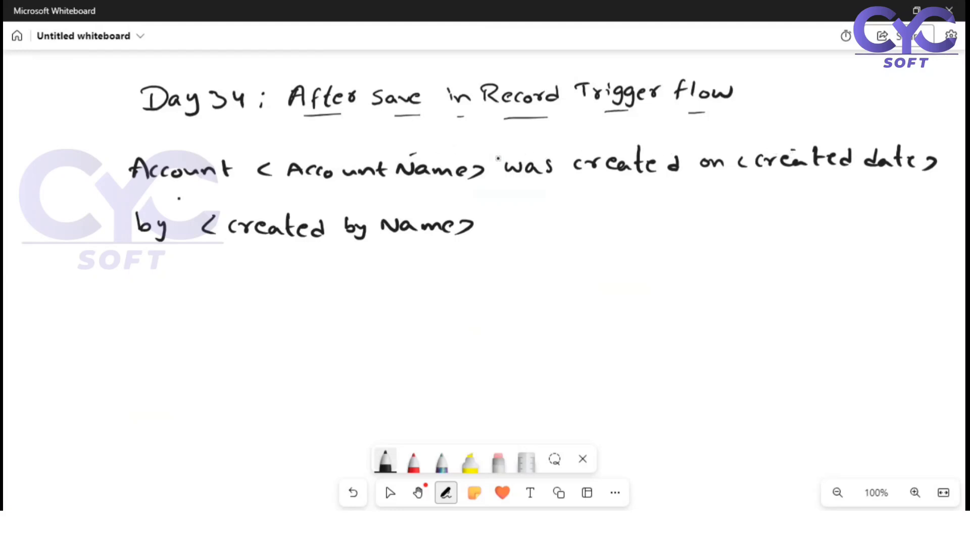
left_click(399, 200)
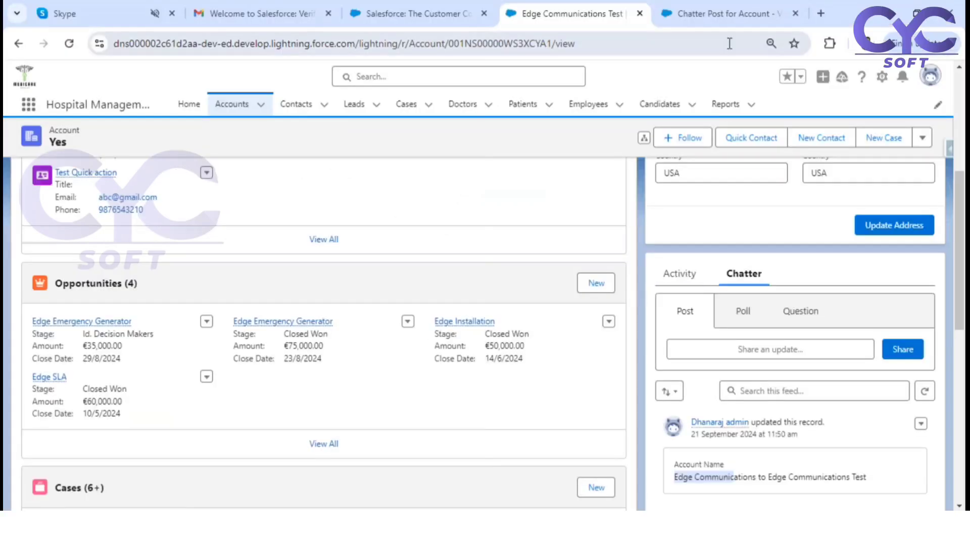
Return to the flow in the browser and examine the resources offered for the Post to Chatter message, checking against the whiteboard template.
left_click(727, 14)
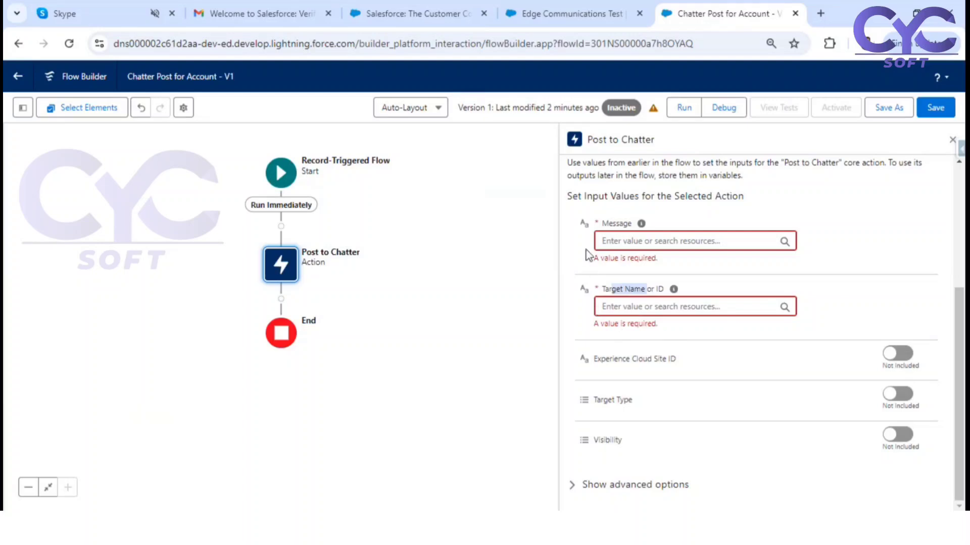
left_click(632, 240)
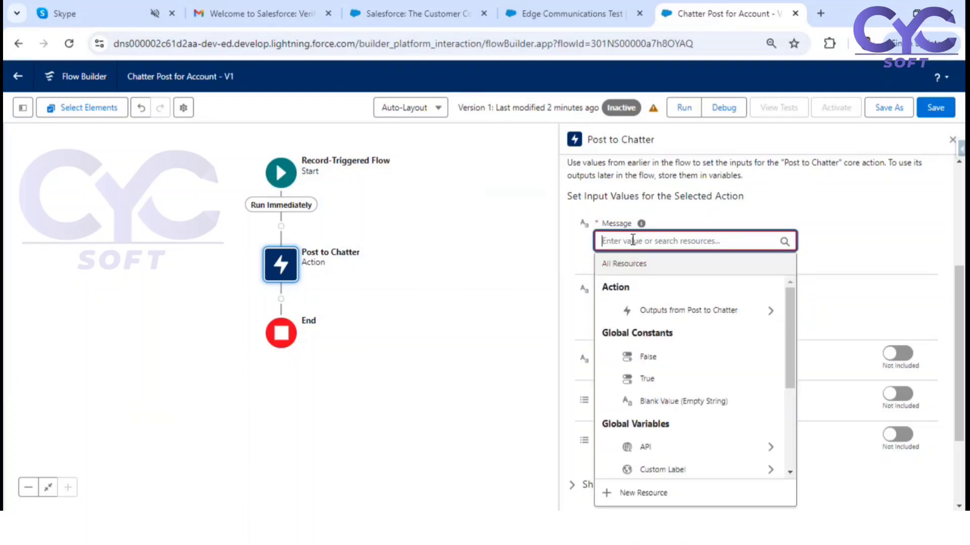
scroll(632, 389, "down", 5)
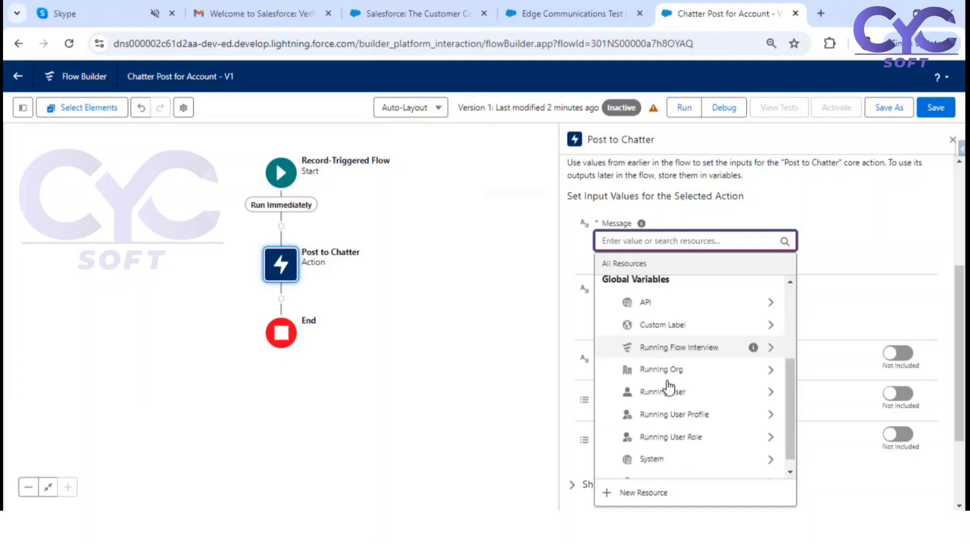
scroll(674, 283, "up", 2)
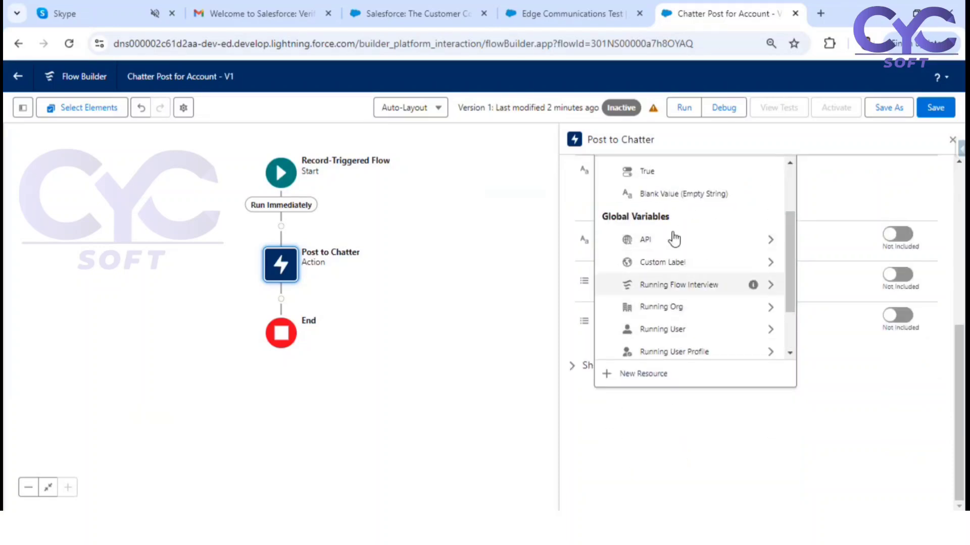
scroll(675, 262, "up", 4)
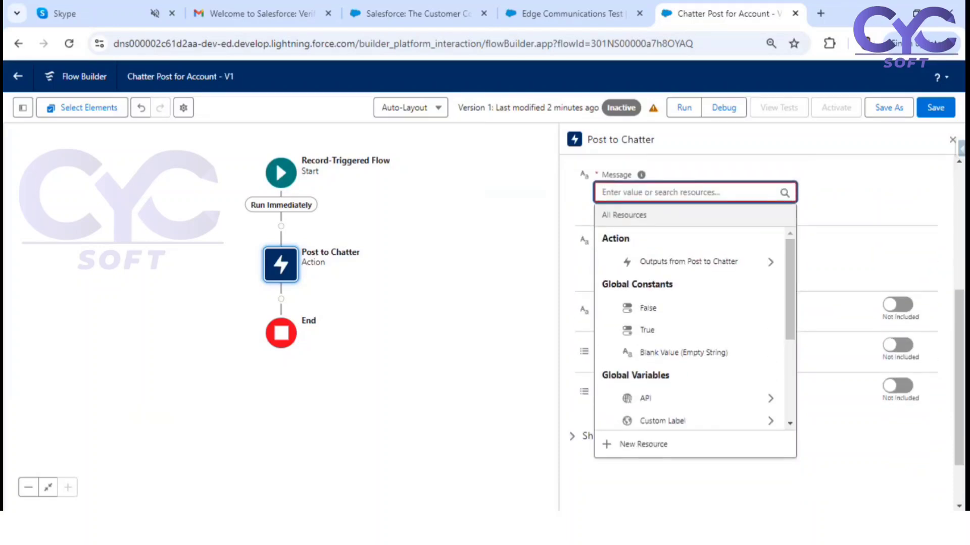
key("alt+Tab")
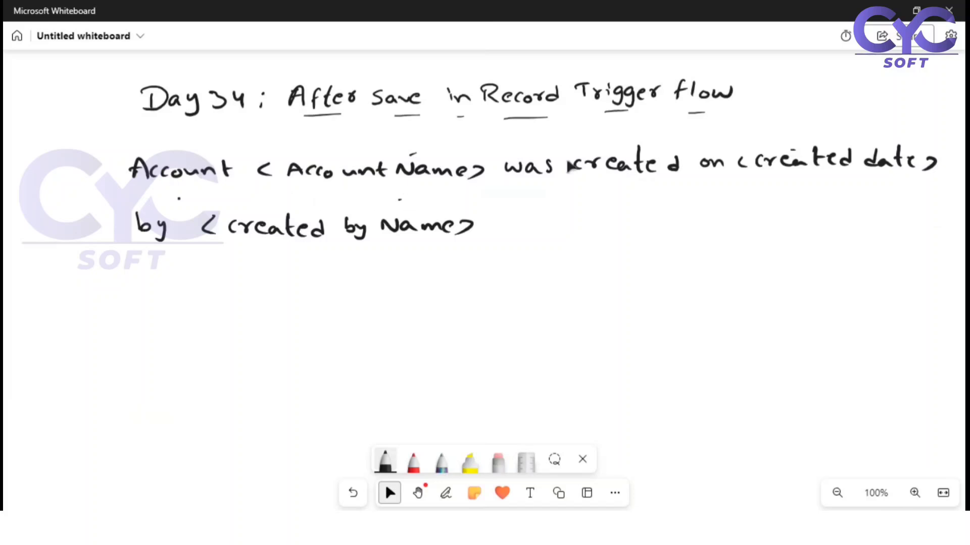
left_click(445, 493)
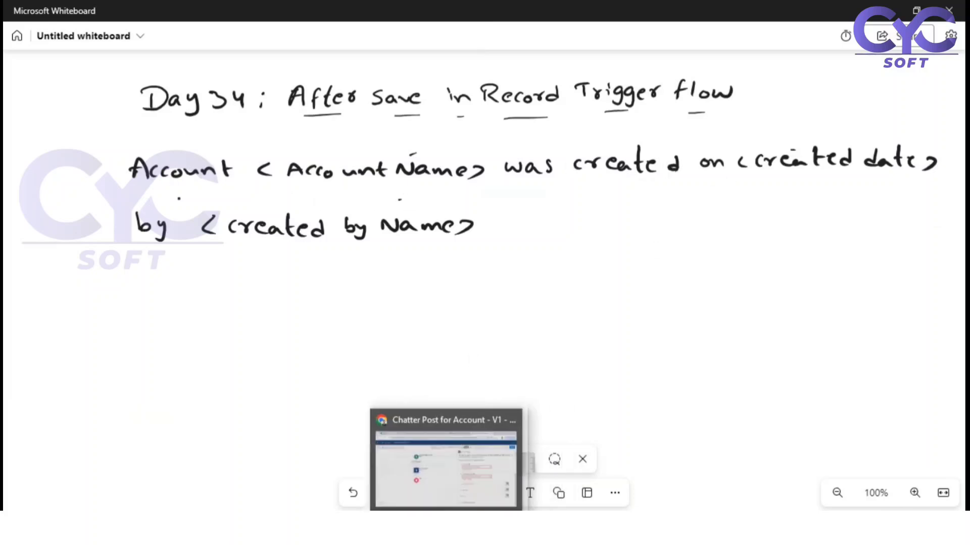
left_click(444, 465)
scroll(656, 344, "down", 5)
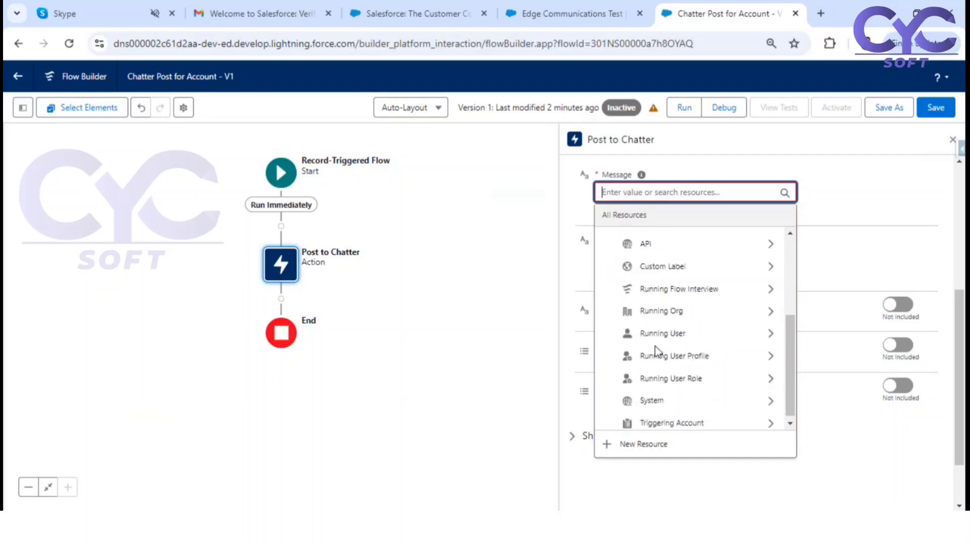
scroll(666, 342, "up", 8)
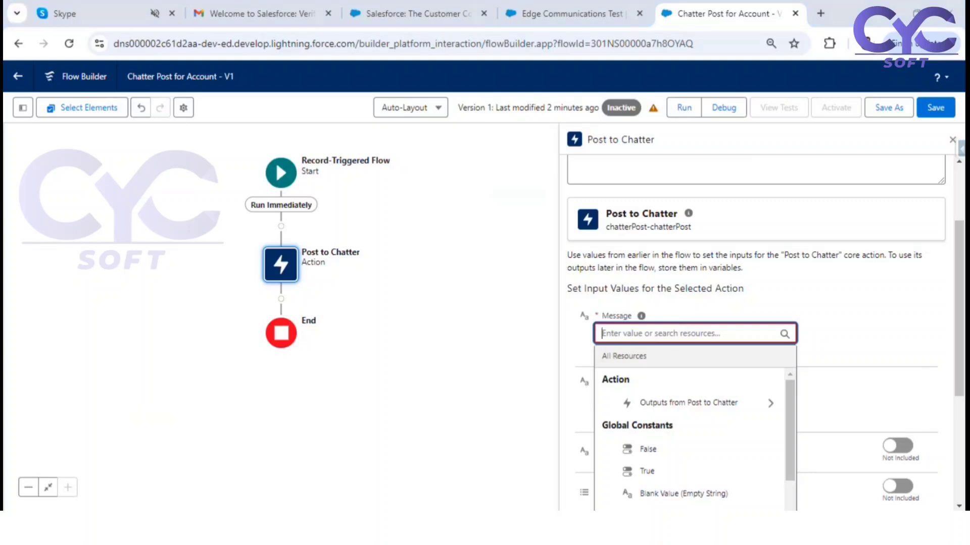
Switch to the whiteboard and handwrite "$Record" in the empty area below the created date placeholder.
key("alt+Tab")
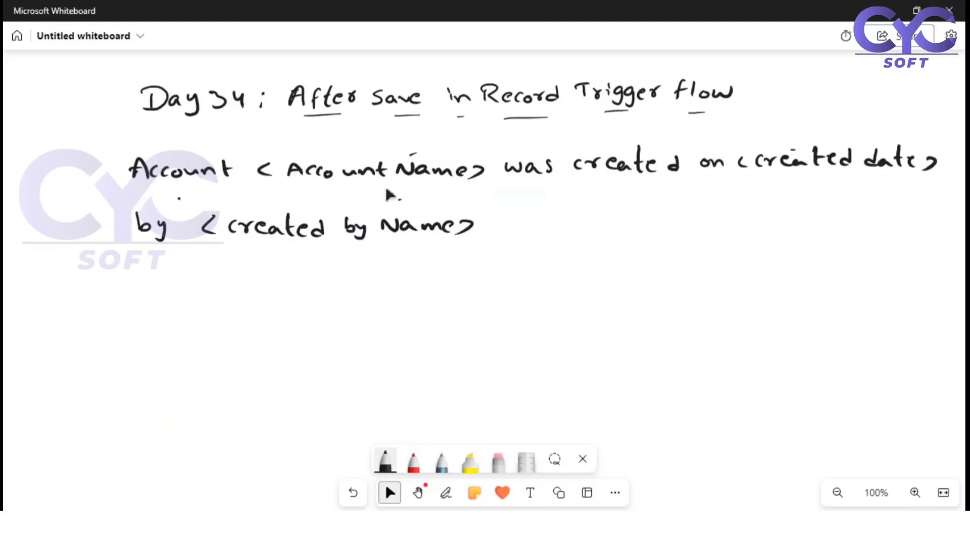
left_click_drag(801, 235, 793, 261)
mouse_move(804, 243)
left_mouse_down()
mouse_move(804, 260)
mouse_move(829, 254)
left_mouse_up()
mouse_move(839, 246)
left_mouse_down()
mouse_move(837, 255)
mouse_move(840, 248)
left_mouse_up()
left_click_drag(850, 246, 870, 256)
left_click_drag(876, 239, 878, 256)
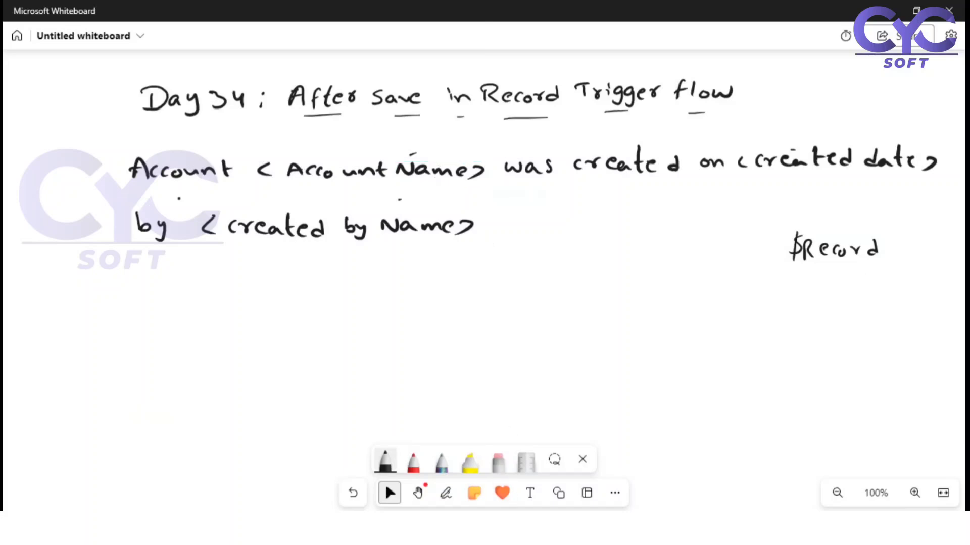
Back in the flow, set the Post to Chatter message to the Triggering Account's Account Name field.
mouse_move(432, 527)
left_click(431, 499)
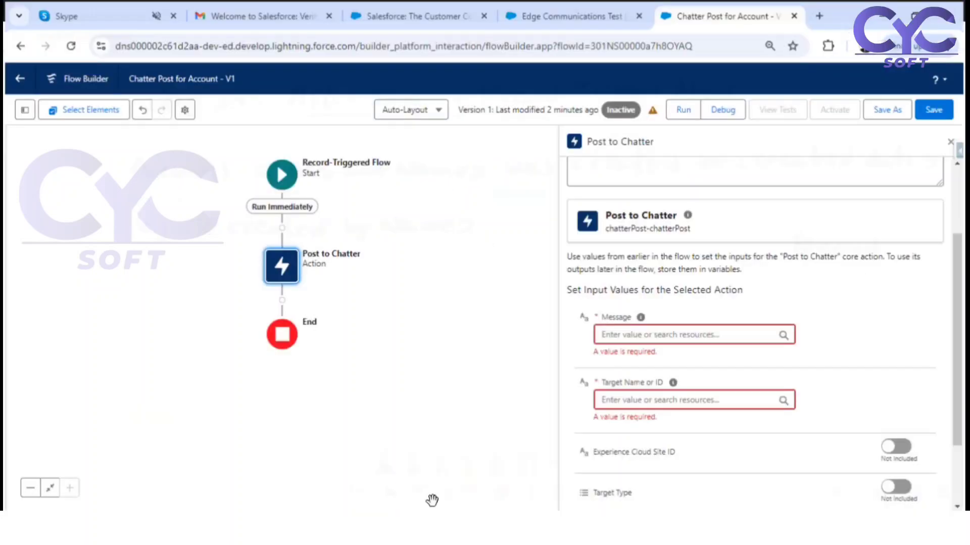
scroll(705, 387, "down", 5)
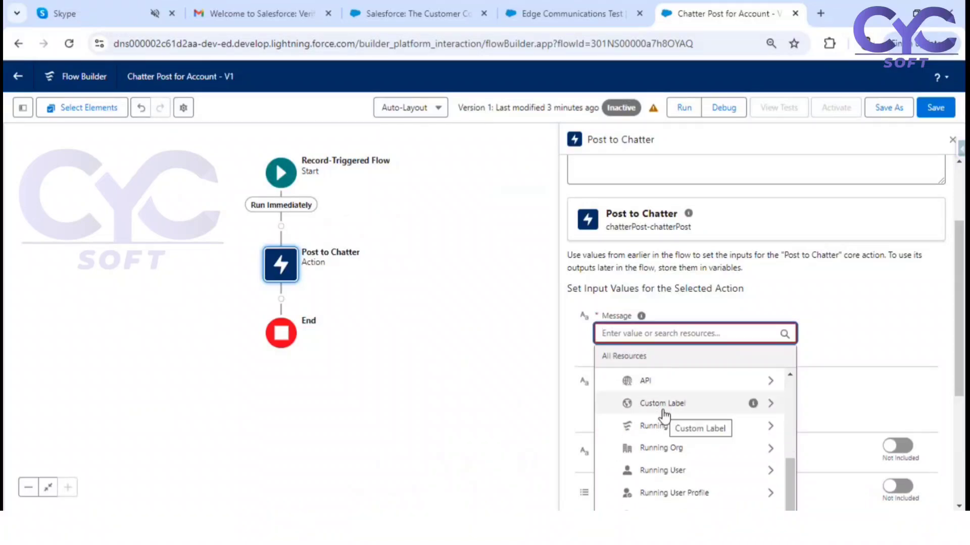
type("rec")
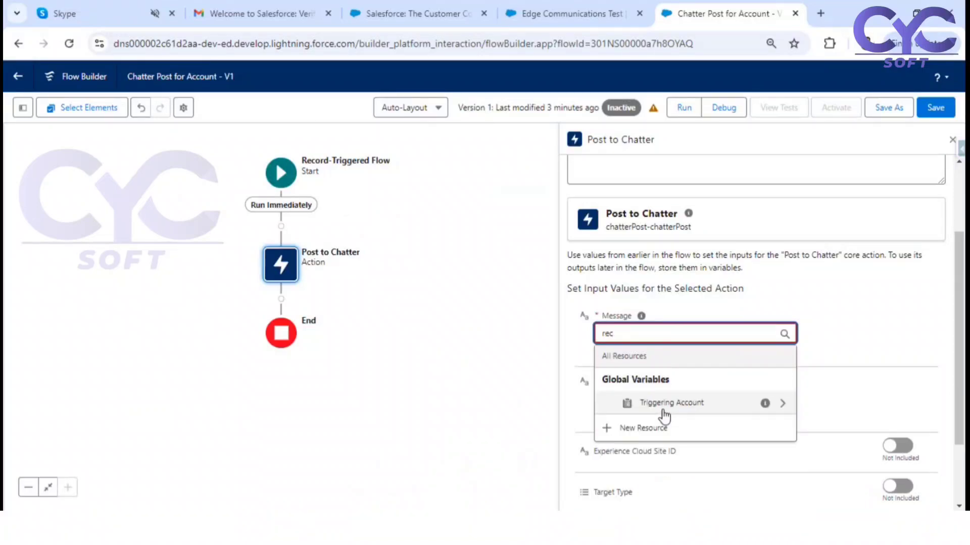
left_click(707, 402)
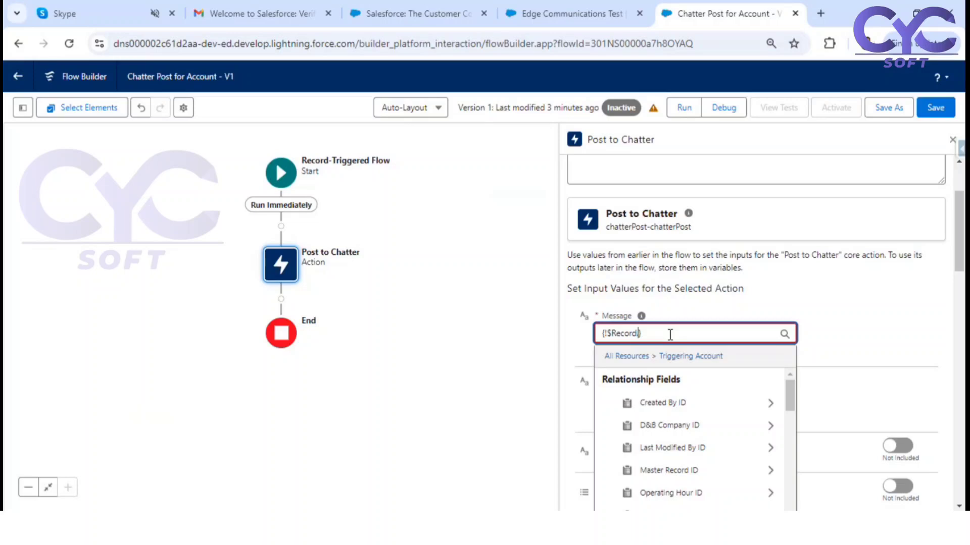
type("nam")
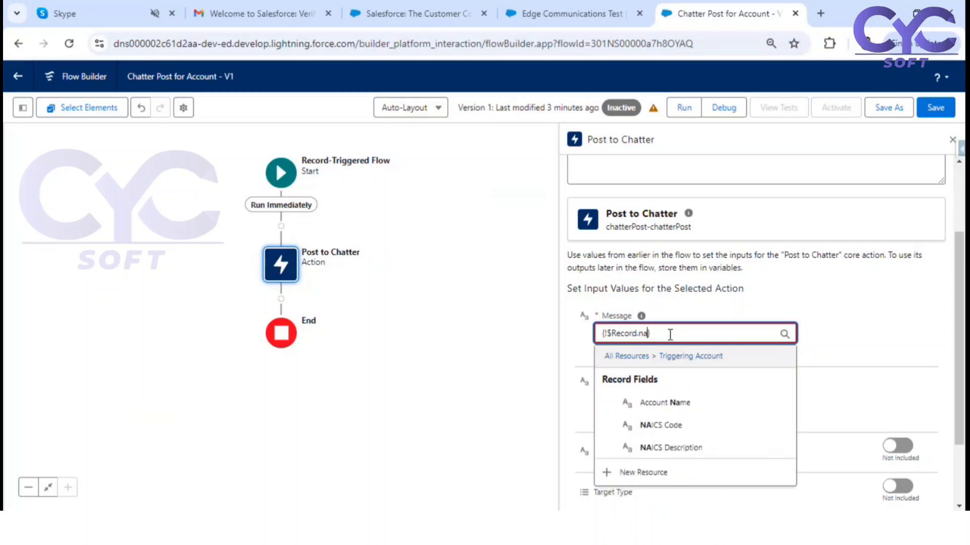
left_click(681, 403)
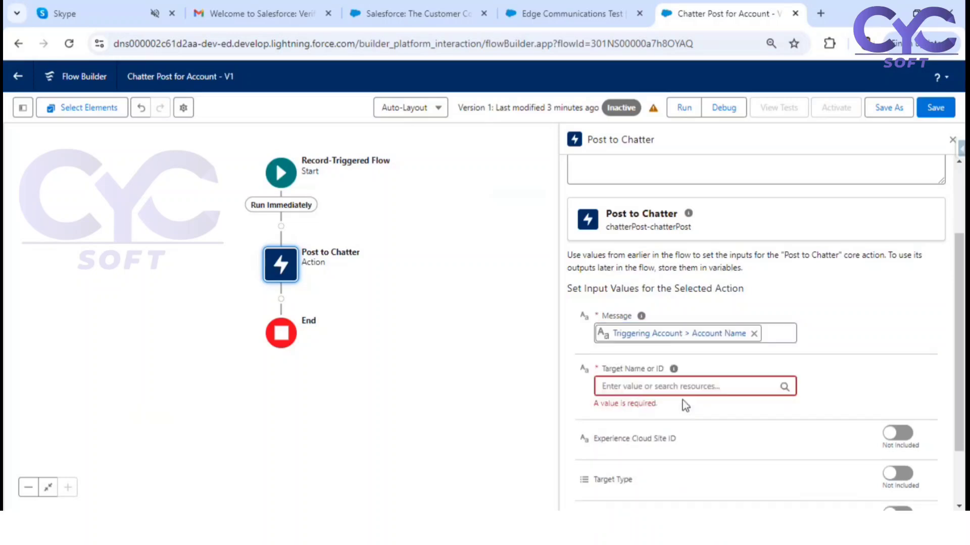
Copy the {!$Record.Name} reference from the Message value.
left_click(728, 340)
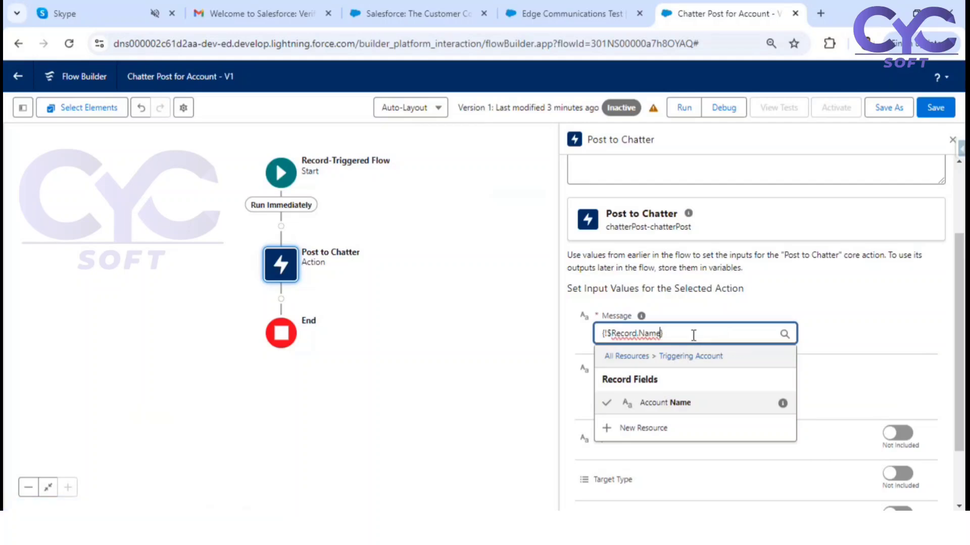
left_click_drag(683, 335, 581, 328)
key("ctrl+c")
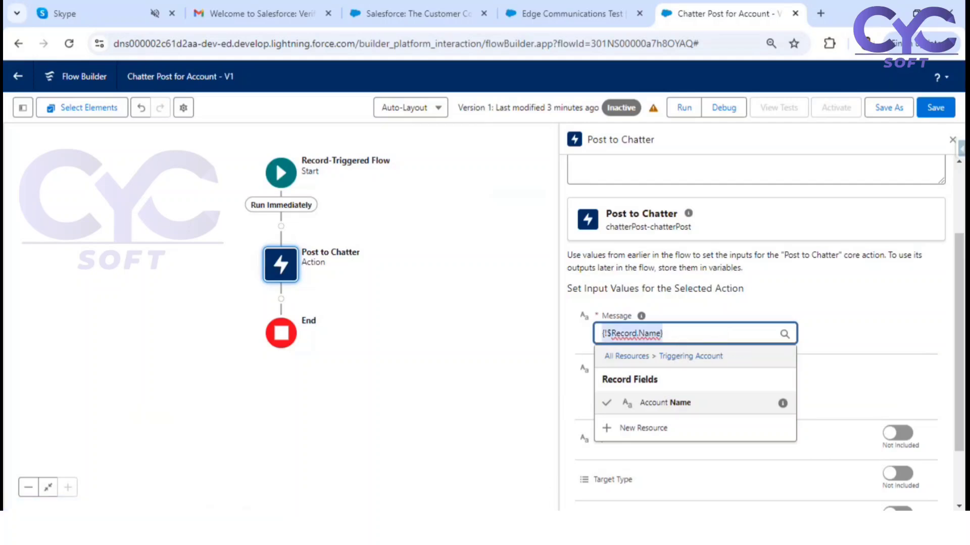
In a new Notepad++ document, write "Account {!$Record.Name} was created on", pasting in the copied account name reference.
left_click(546, 527)
double_click(733, 64)
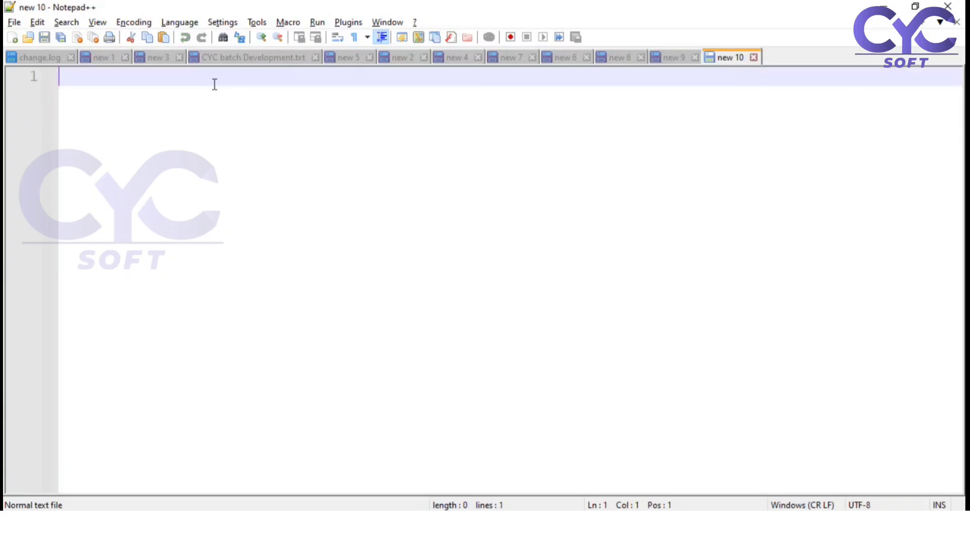
type("Account")
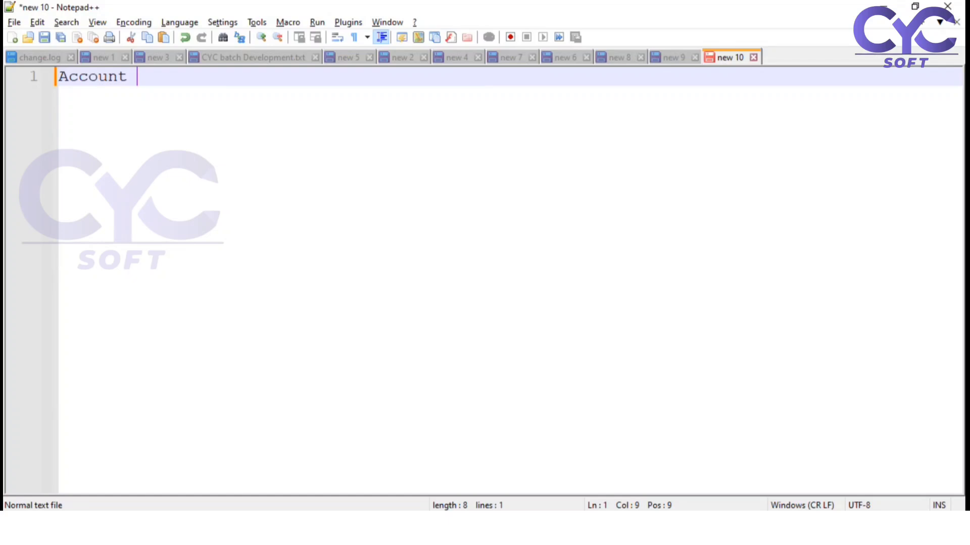
key("ctrl+v")
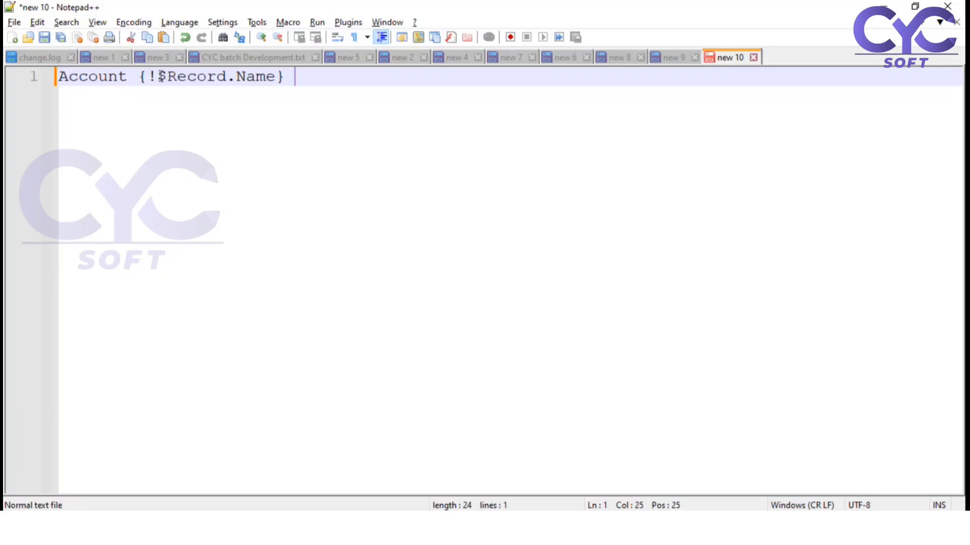
left_click_drag(160, 76, 244, 80)
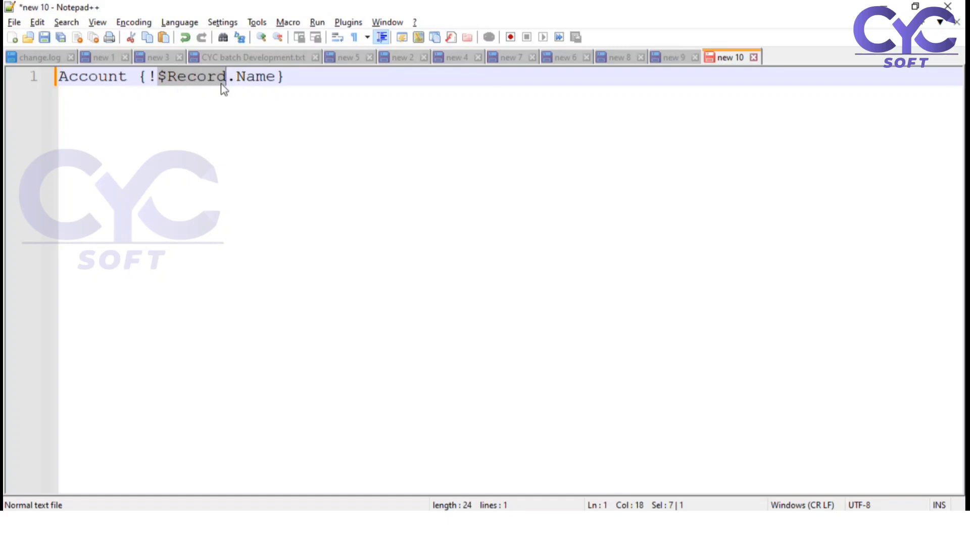
left_click(312, 83)
type("was created")
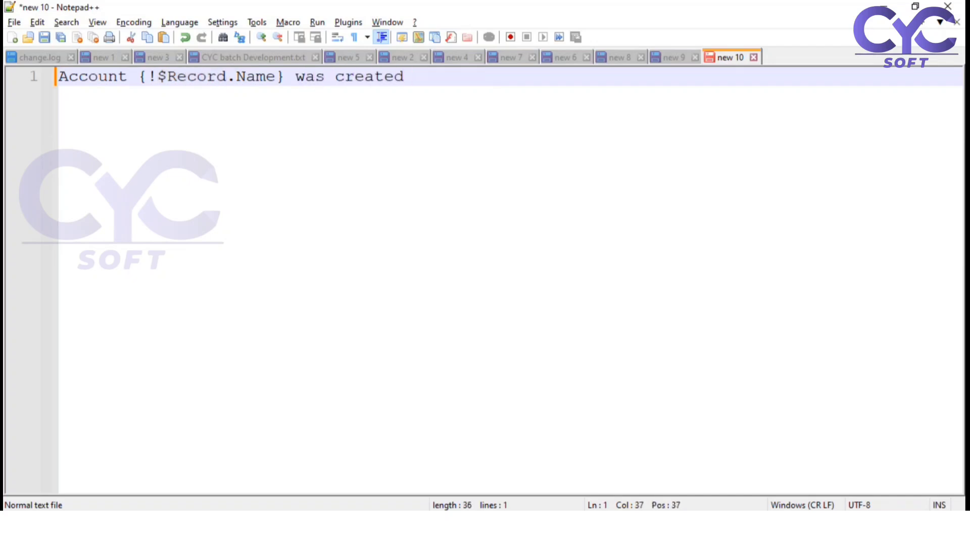
type(" on")
Return to the flow in the browser and replace the Post to Chatter message with the Triggering Account's Created Date field.
key("alt+Tab")
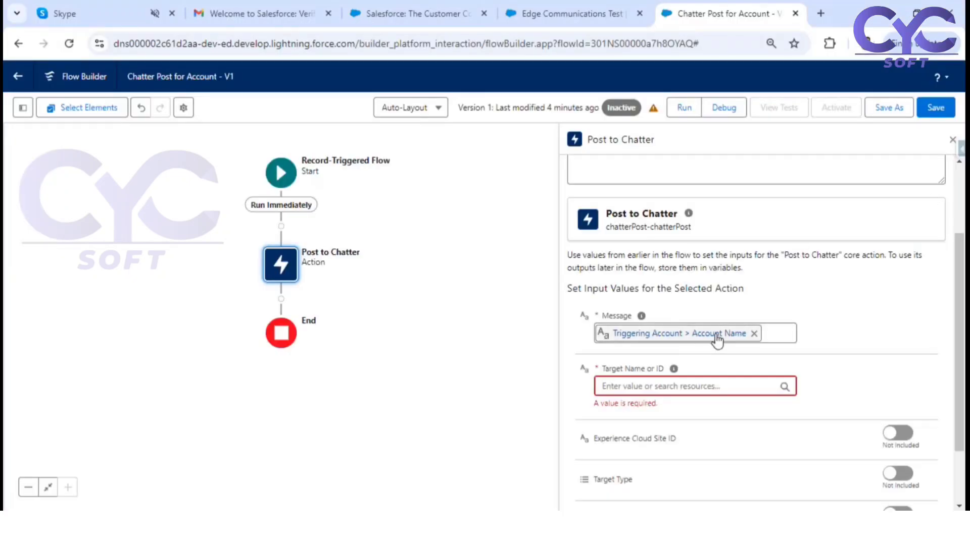
left_click(756, 333)
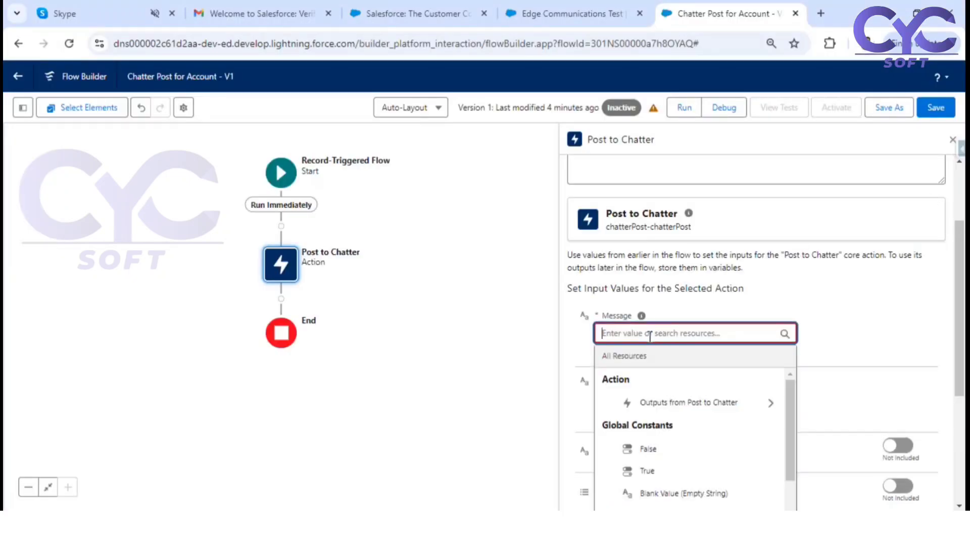
type("rec")
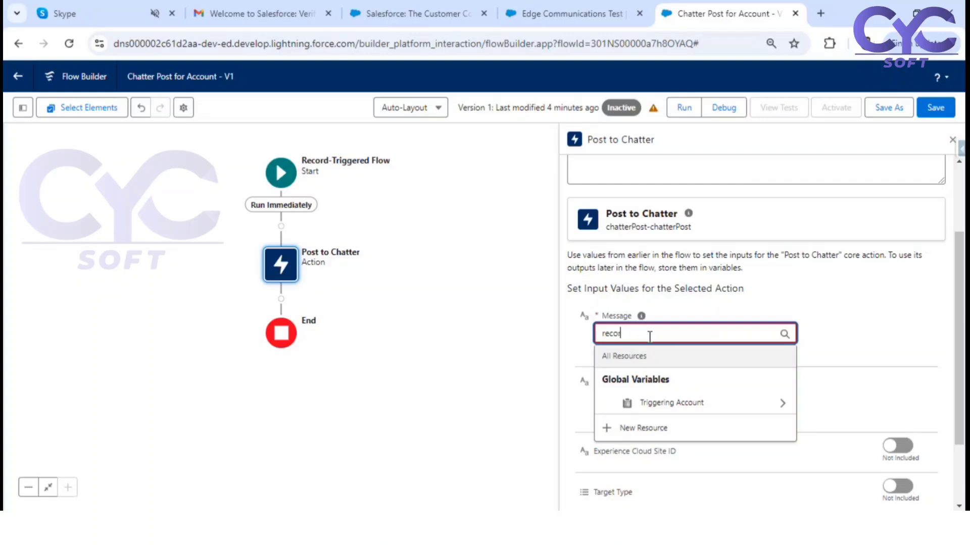
type("or")
left_click(672, 404)
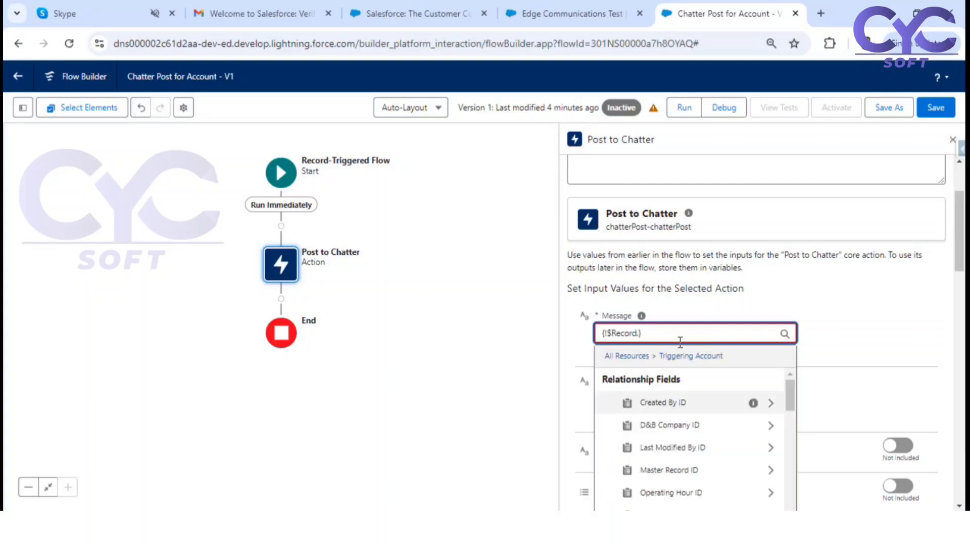
type("creat")
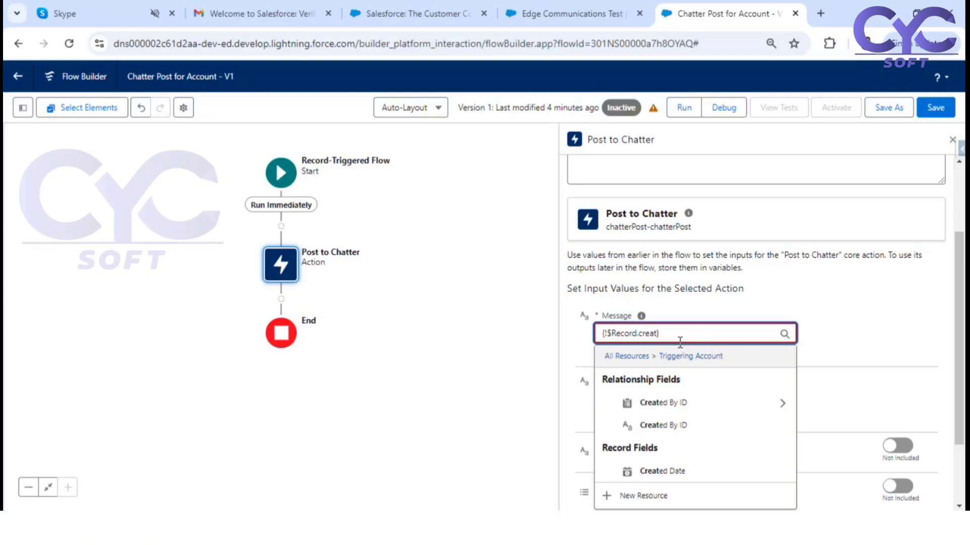
left_click(678, 473)
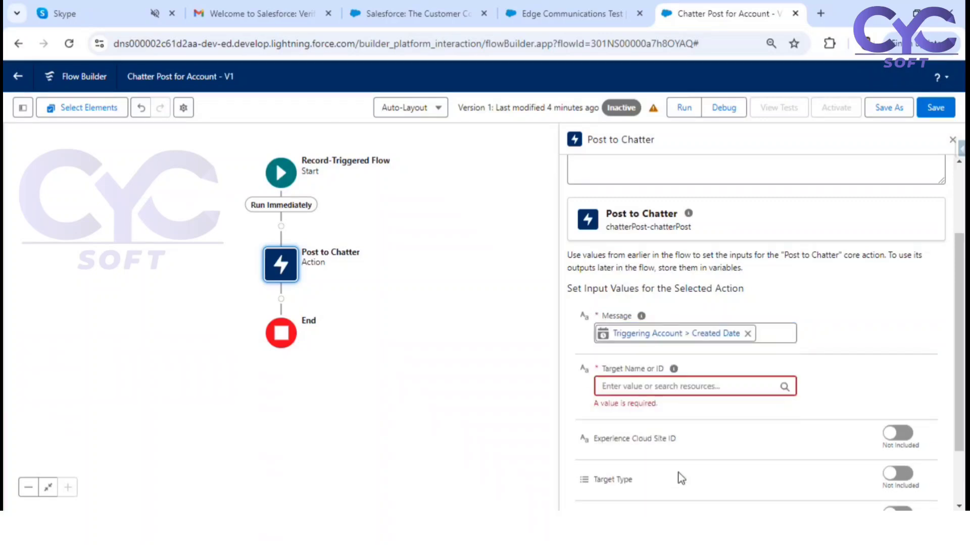
left_click(713, 341)
left_click_drag(689, 334, 530, 325)
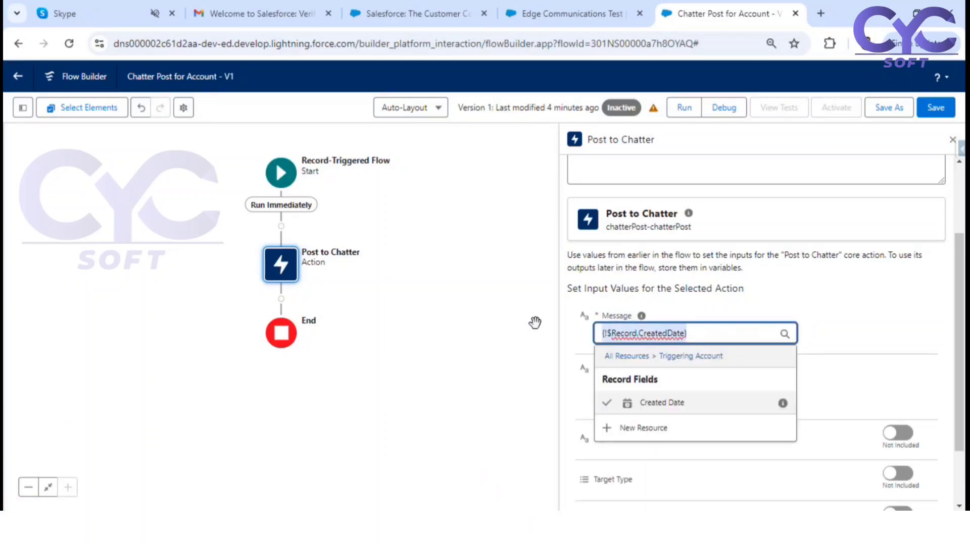
left_click(535, 322)
key("alt+Tab")
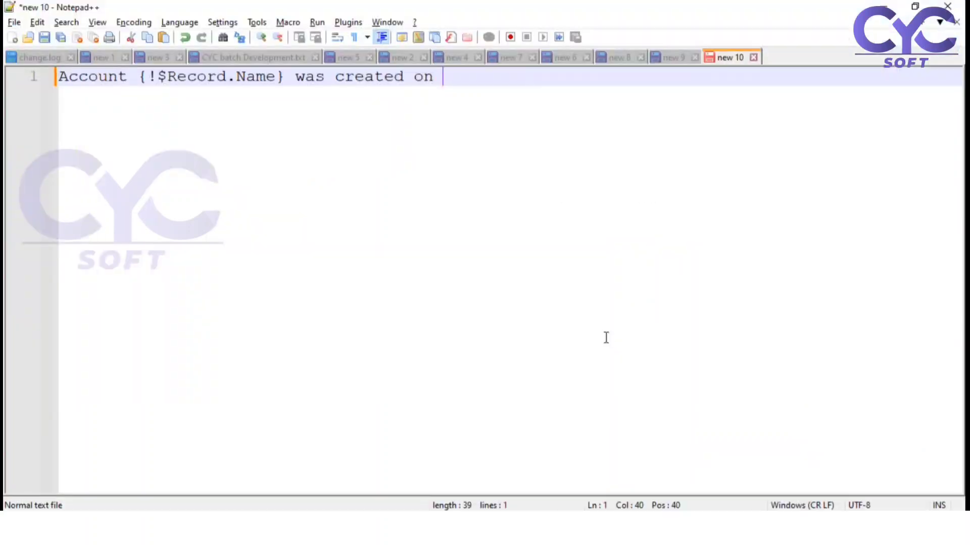
key("ctrl+v")
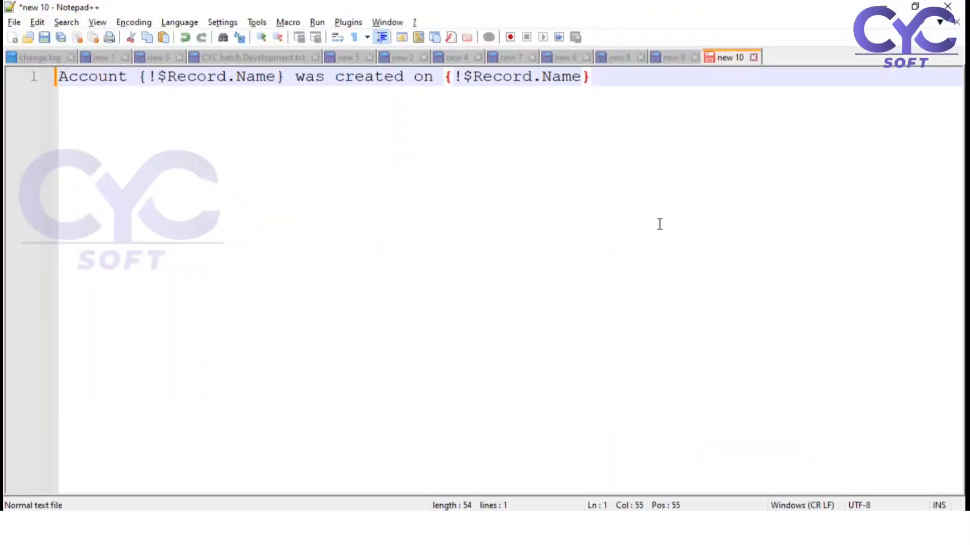
key("ctrl+z")
Copy the {!$Record.CreatedDate} reference from the flow's Message value and append it to the Notepad++ line, followed by "by".
key("alt+Tab")
left_click(678, 339)
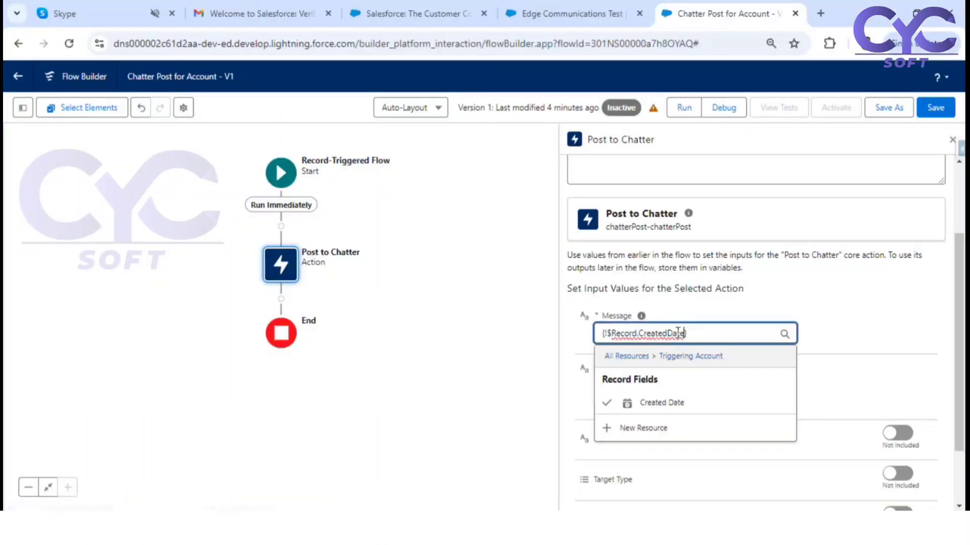
left_click_drag(702, 333, 603, 333)
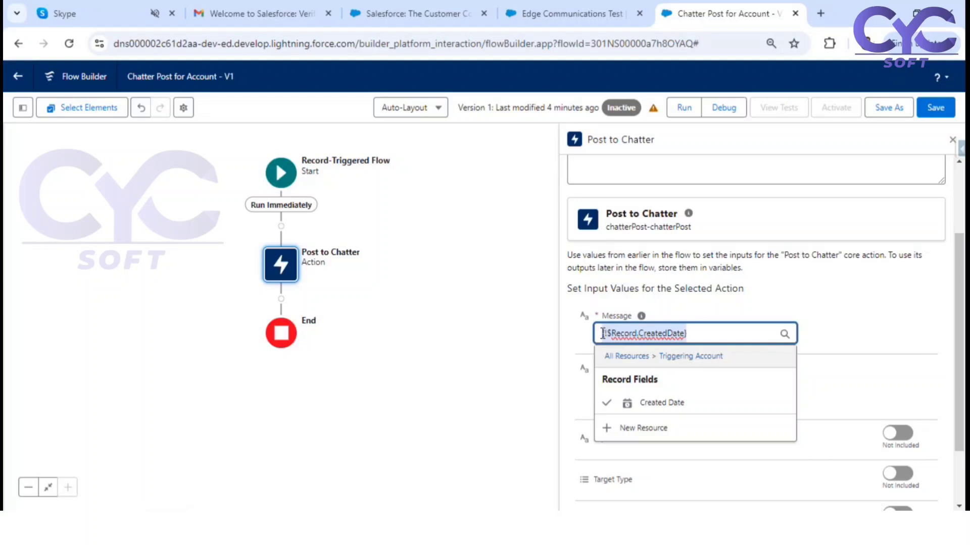
key("ctrl+c")
key("alt+Tab")
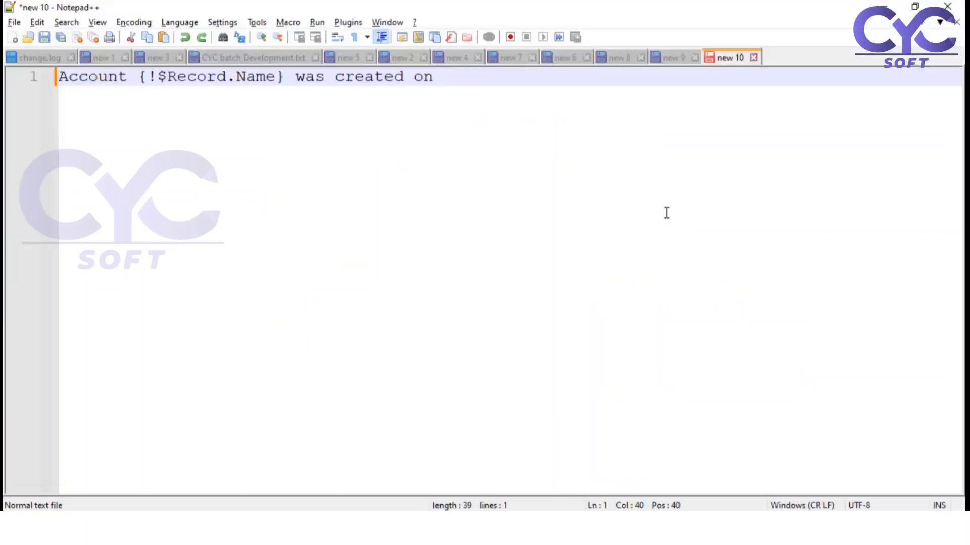
key("ctrl+v")
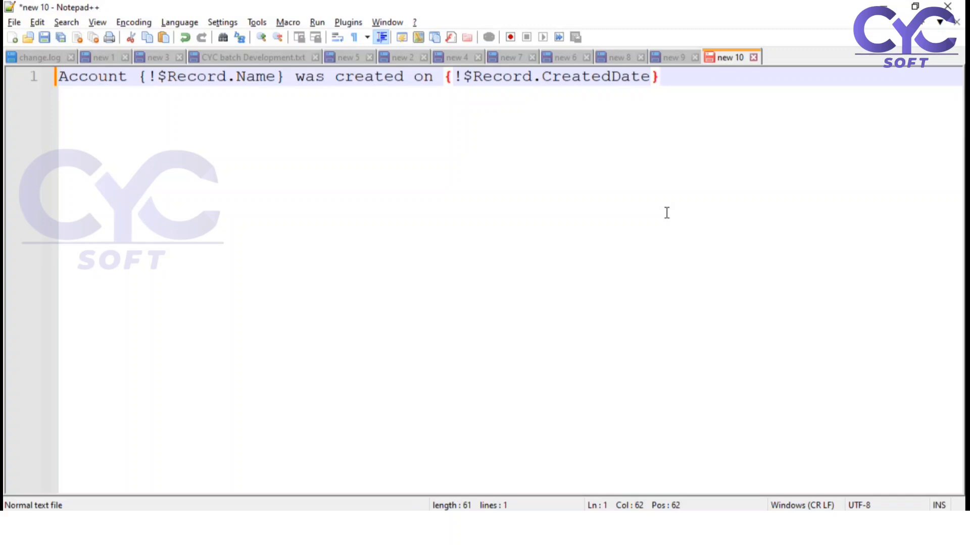
type("by")
Back in the flow, replace the message with the Triggering Account's Created By ID > First Name field.
key("alt+Tab")
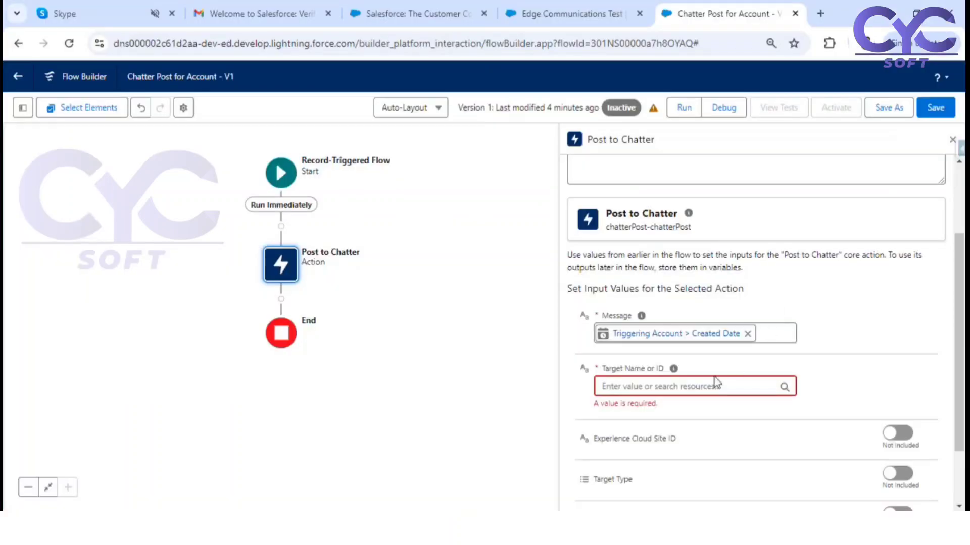
left_click(747, 334)
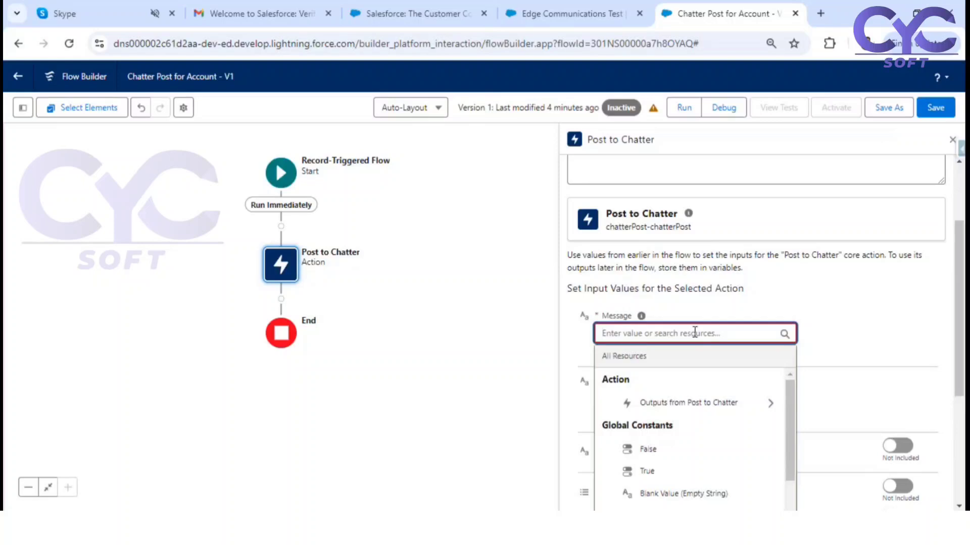
type("{!$")
left_click(676, 402)
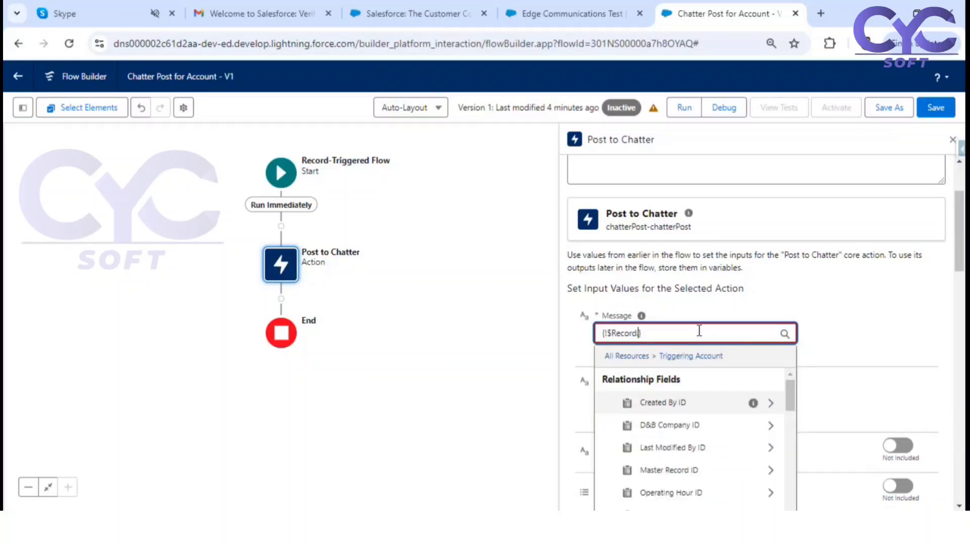
type("cre")
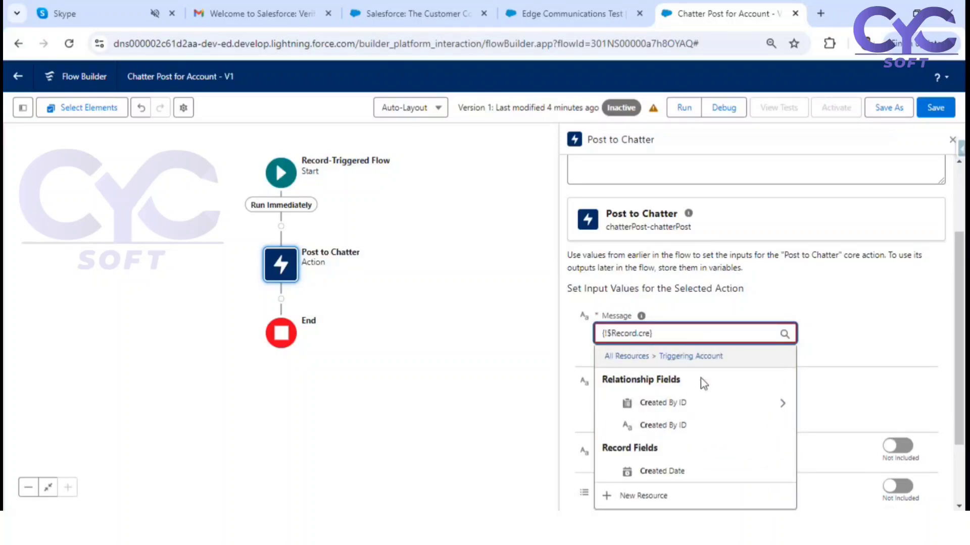
left_click(672, 403)
key("BackSpace")
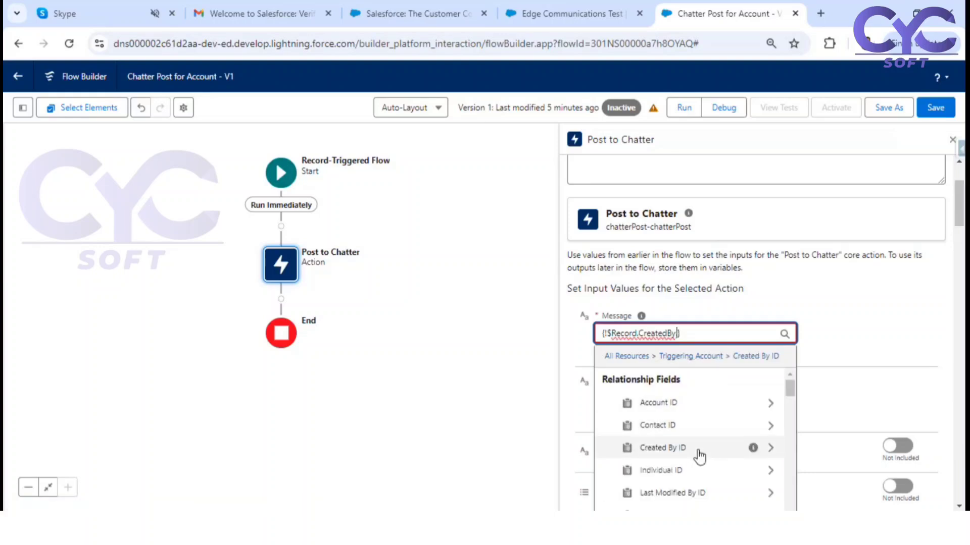
type("fir")
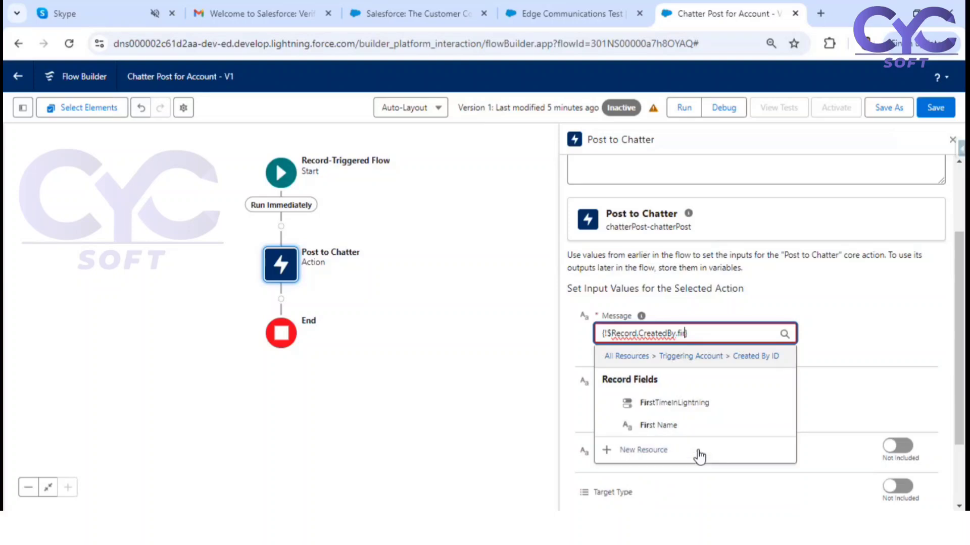
left_click(677, 427)
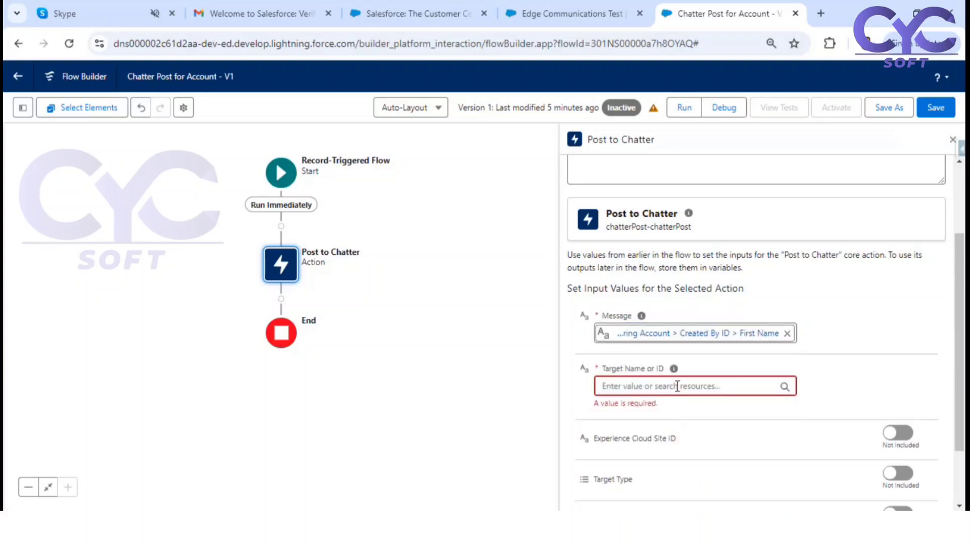
Copy the {!$Record.CreatedBy.FirstName} reference from the Message value and paste it after "by" in the Notepad++ line.
left_click(658, 333)
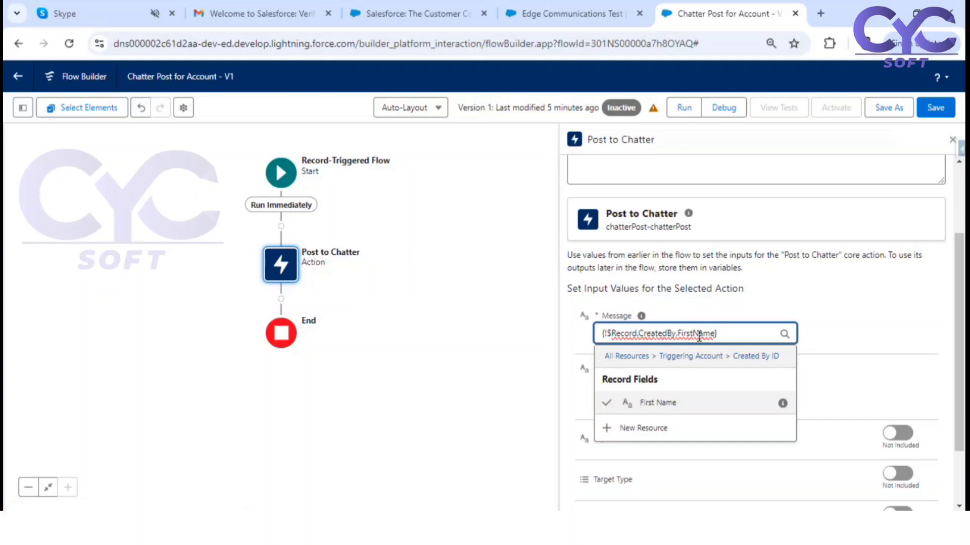
left_click_drag(733, 333, 596, 329)
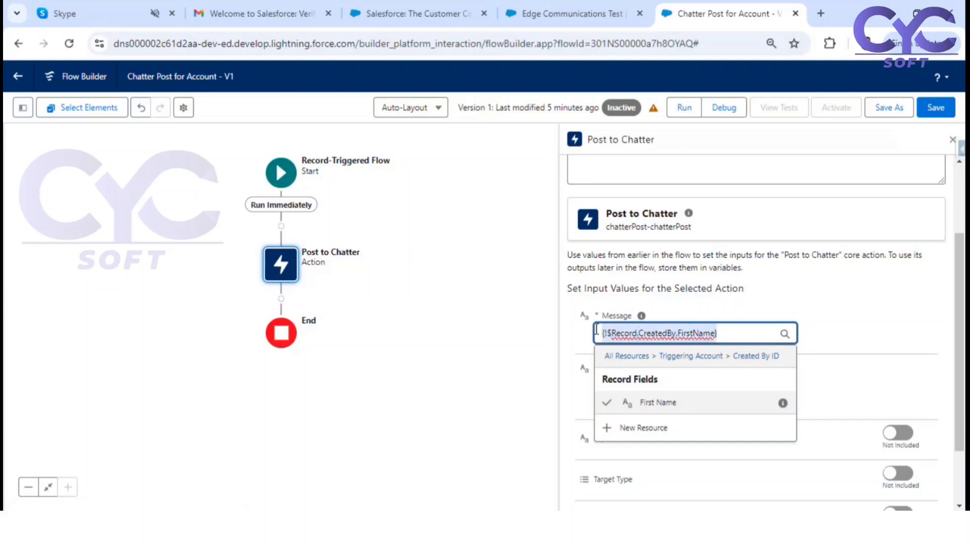
key("alt+Tab")
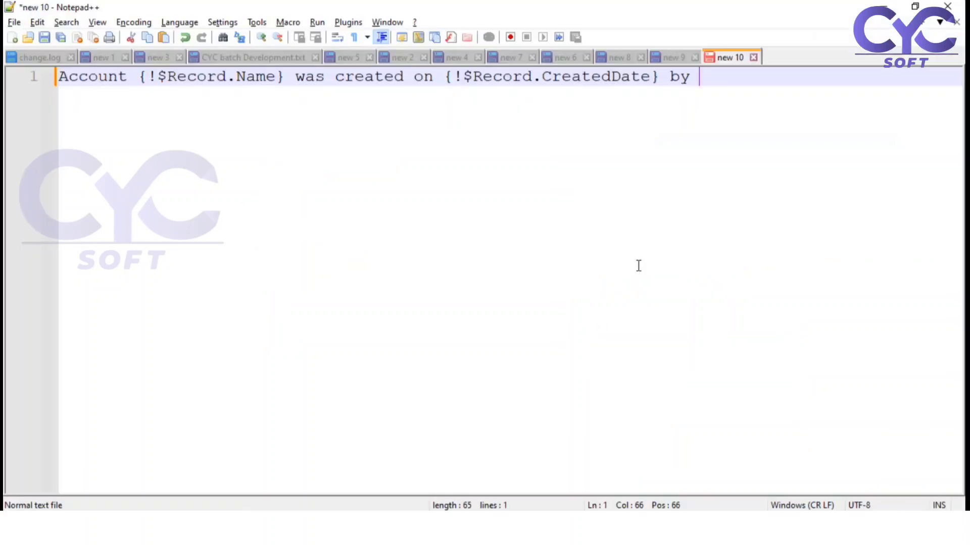
key("ctrl+v")
In the flow, change the message reference from the creator's first name to the Created By ID > Last Name field.
key("alt+Tab")
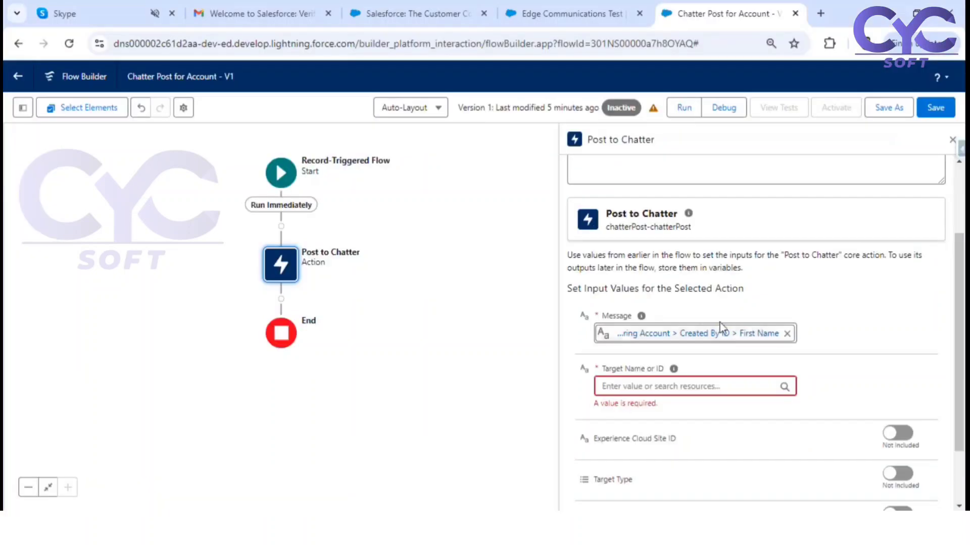
left_click(712, 333)
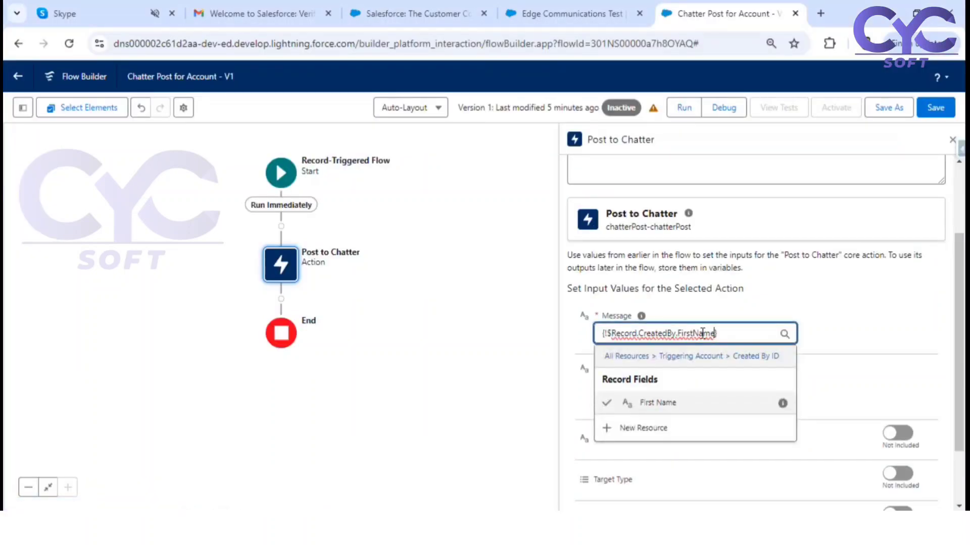
left_click(692, 334)
key("BackSpace")
key("BackSpace")
key("BackSpace")
key("BackSpace")
key("BackSpace")
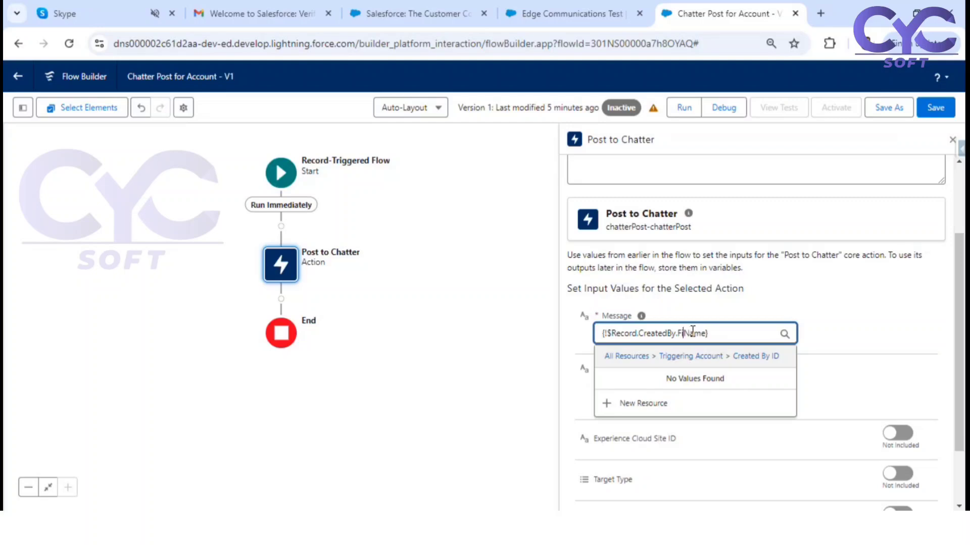
type("Last")
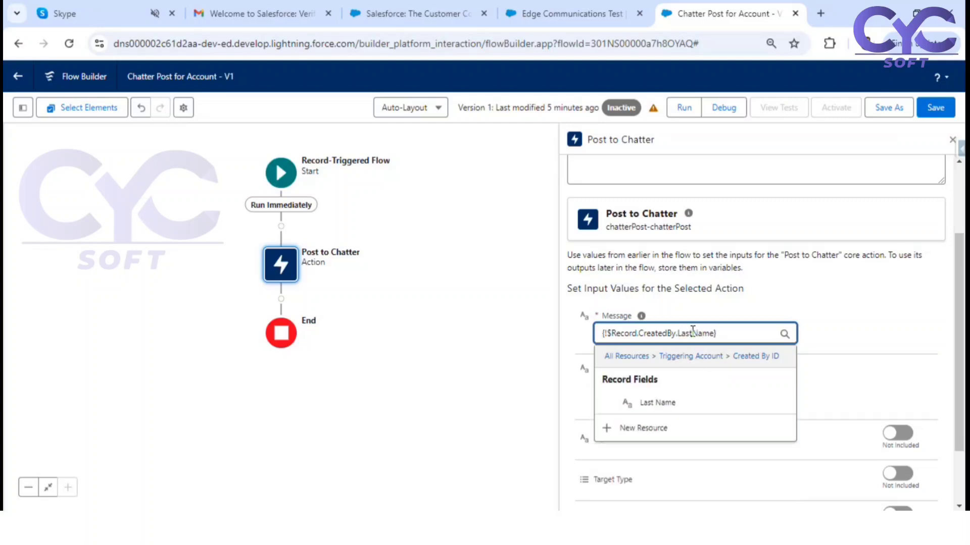
left_click(654, 403)
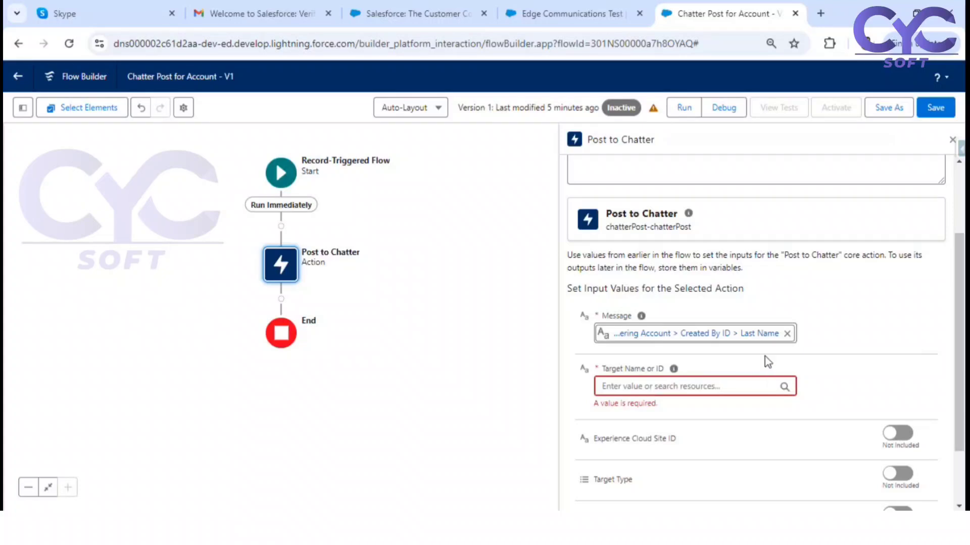
Copy the {!$Record.CreatedBy.LastName} reference from the Message value and append it after the first-name reference in the Notepad++ line.
left_click(743, 334)
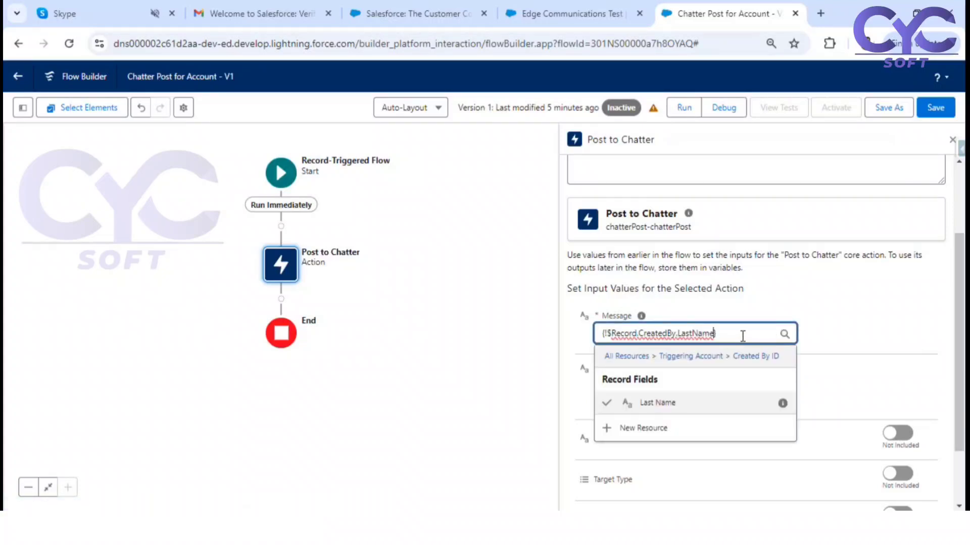
key("ctrl+a")
key("ctrl+c")
key("alt+Tab")
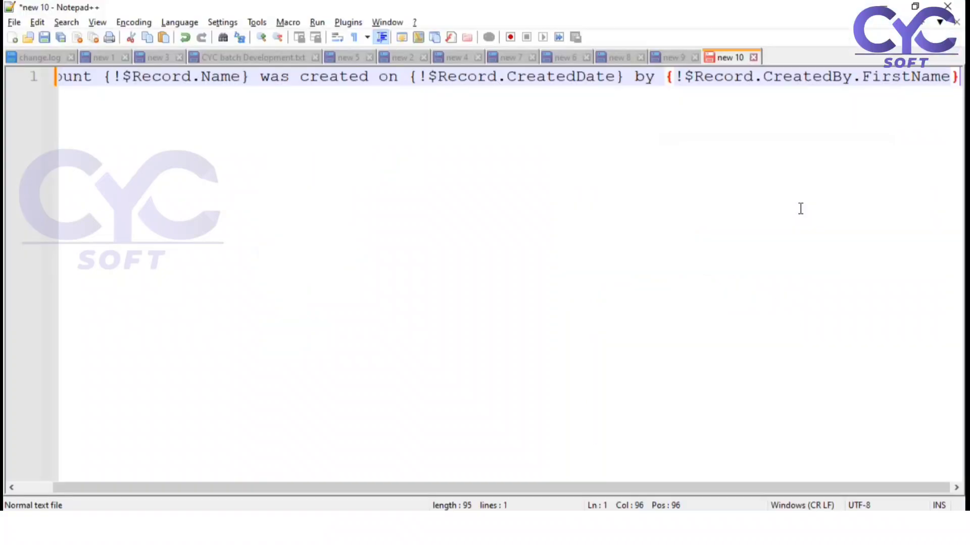
key("ctrl+v")
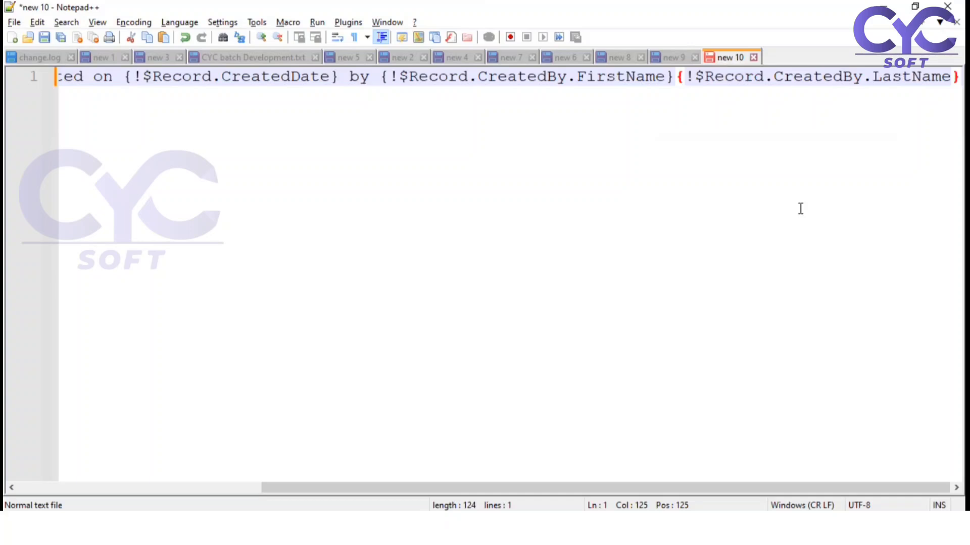
Copy the complete Notepad++ line and paste it into the flow's Post to Chatter Message value in place of the Last Name reference.
key("ctrl+a")
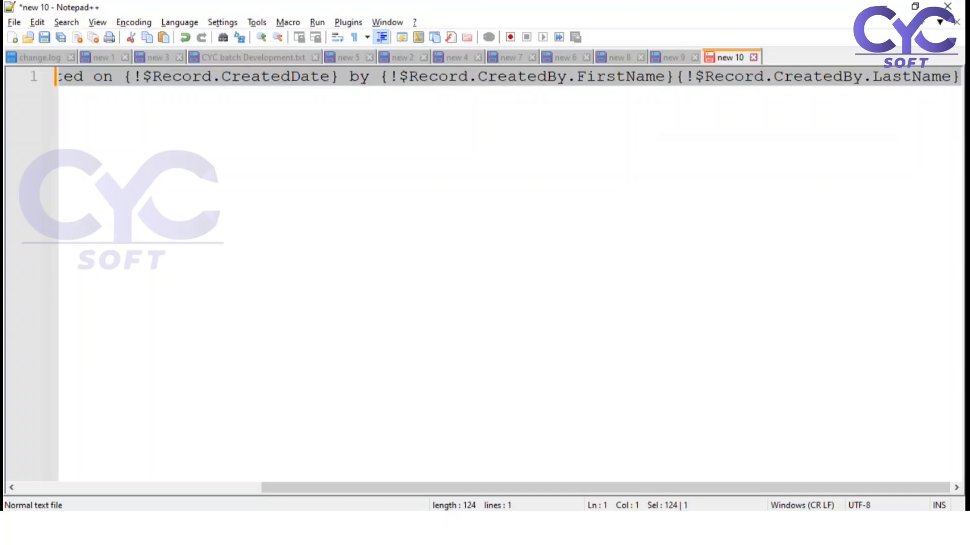
key("alt+Tab")
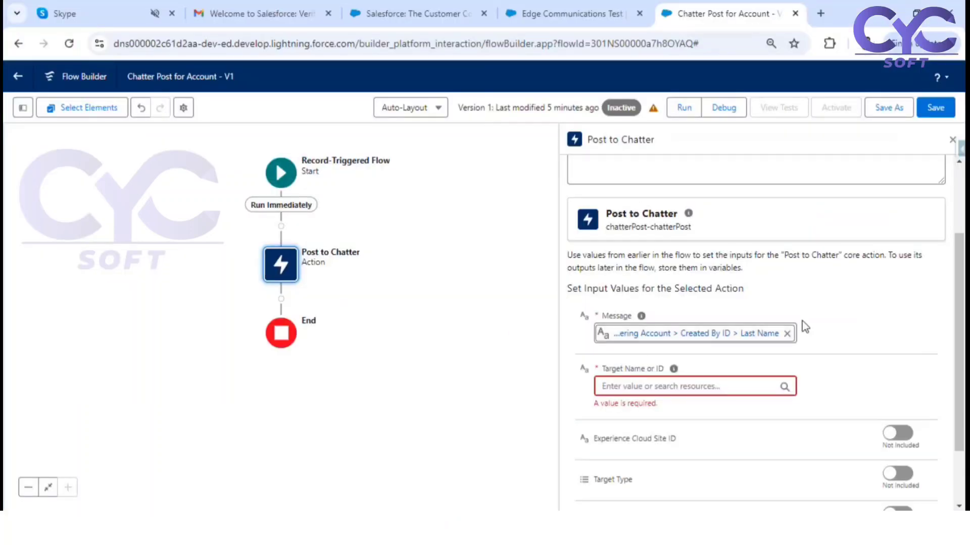
left_click(788, 334)
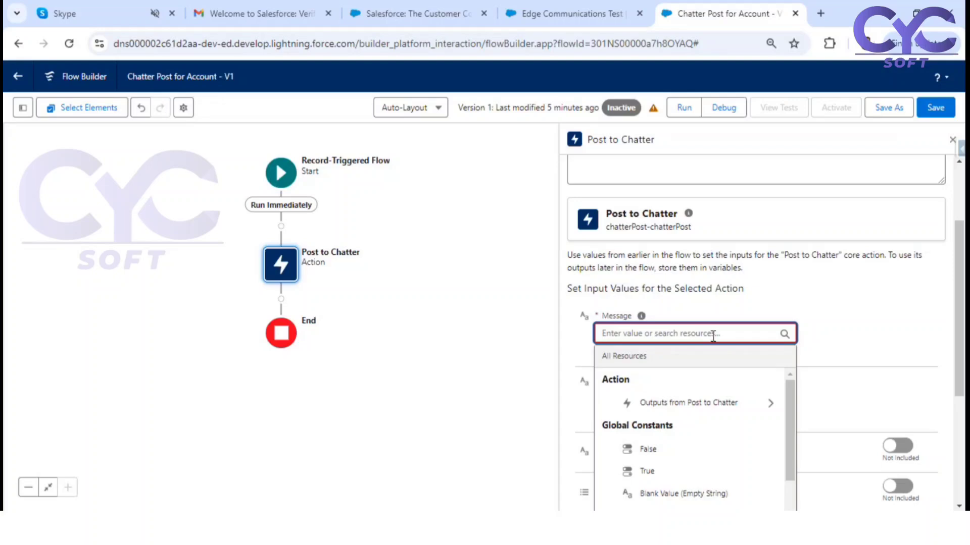
key("ctrl+v")
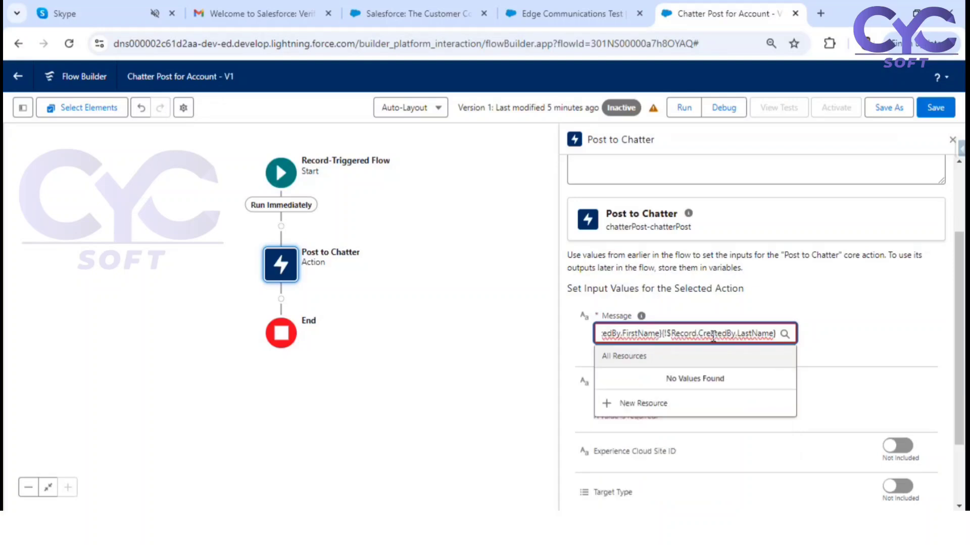
left_click_drag(712, 337, 568, 332)
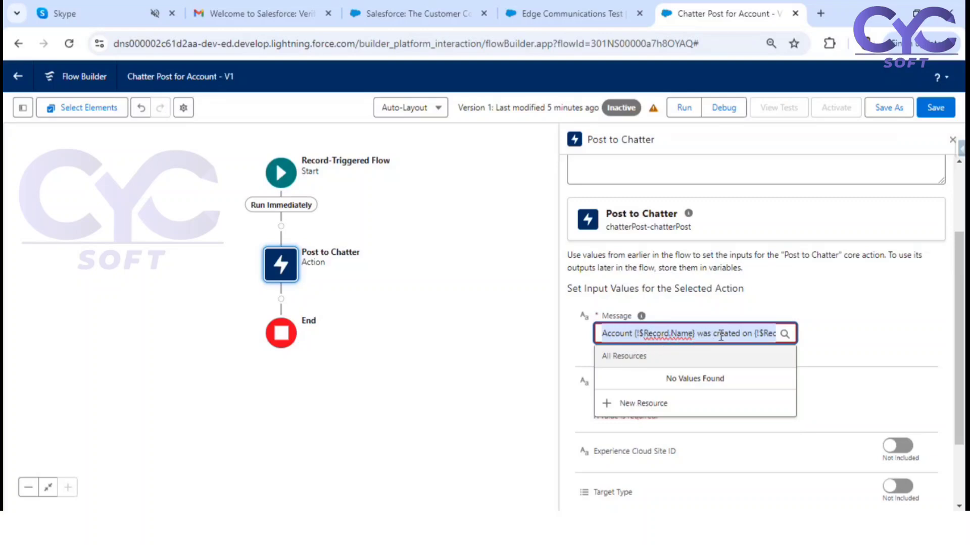
left_click(761, 333)
left_click_drag(760, 333, 778, 336)
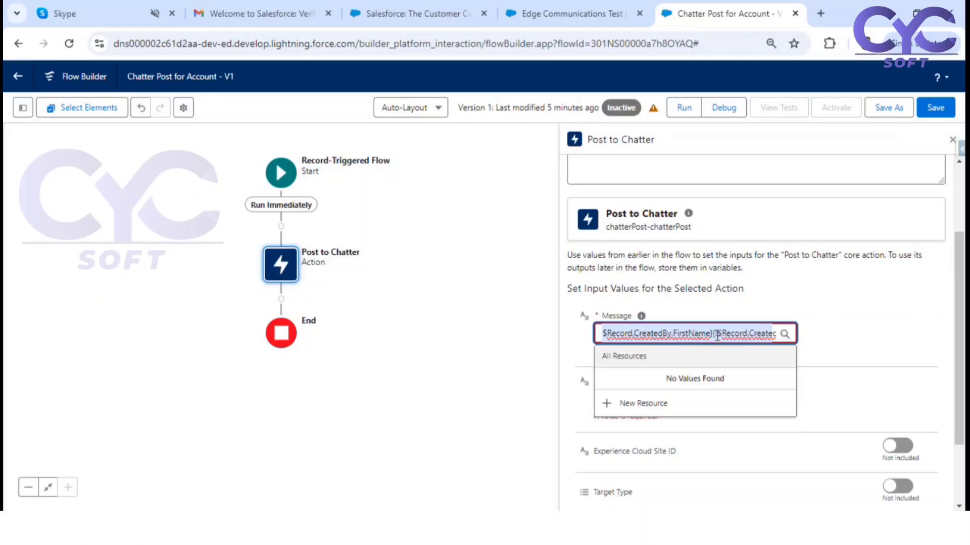
left_click(850, 332)
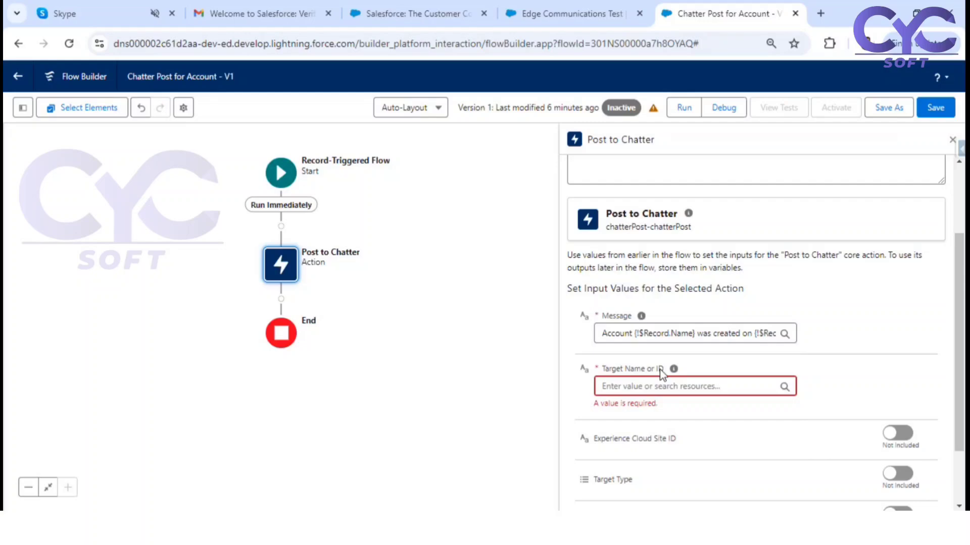
Examine the Edge Communications Test account's name, Created By details, Chatter feed and the record ID in its web address.
left_click(552, 13)
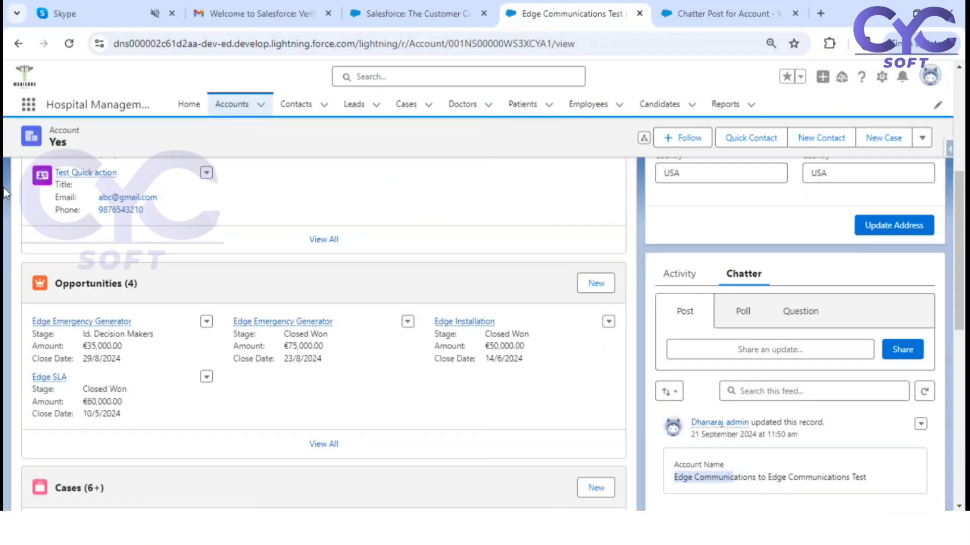
scroll(91, 172, "up", 5)
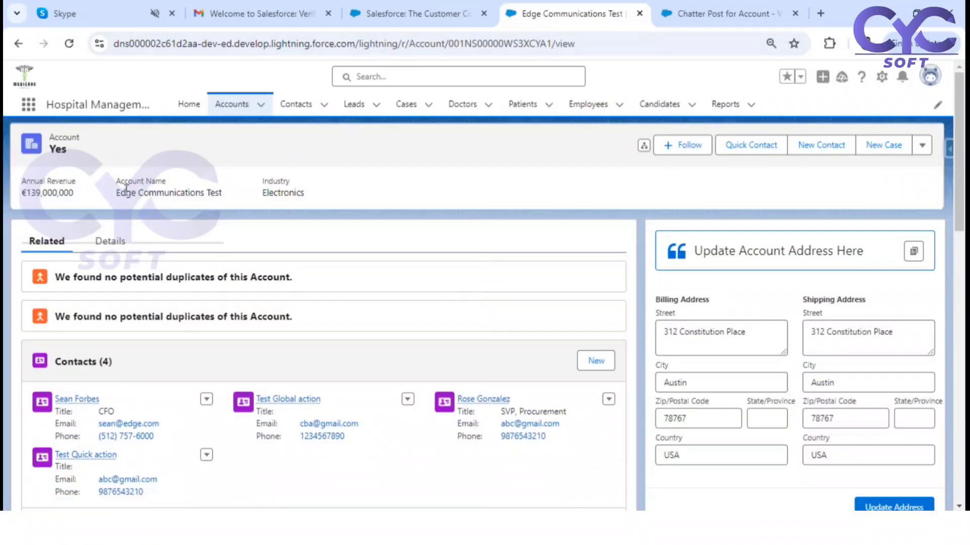
left_click_drag(126, 191, 185, 197)
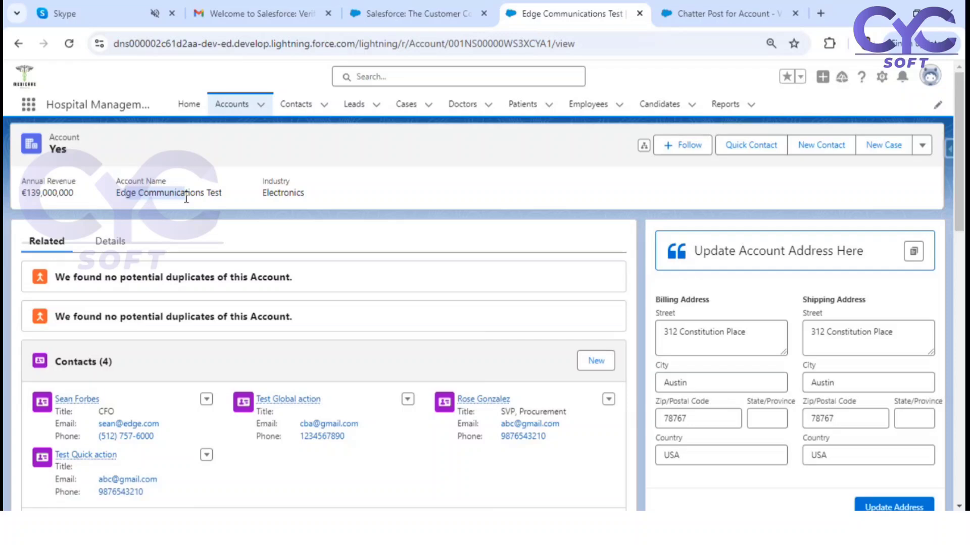
left_click(109, 242)
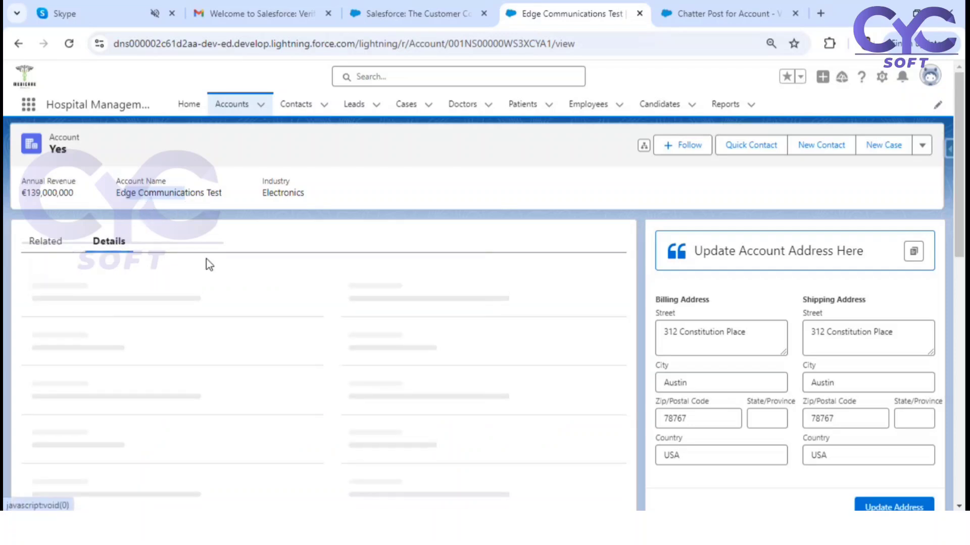
left_click(125, 193)
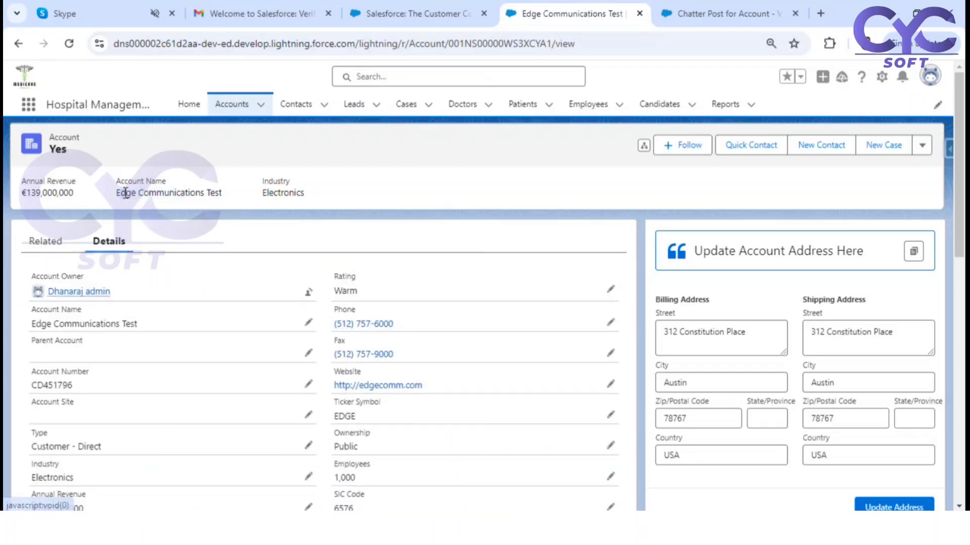
scroll(192, 321, "down", 10)
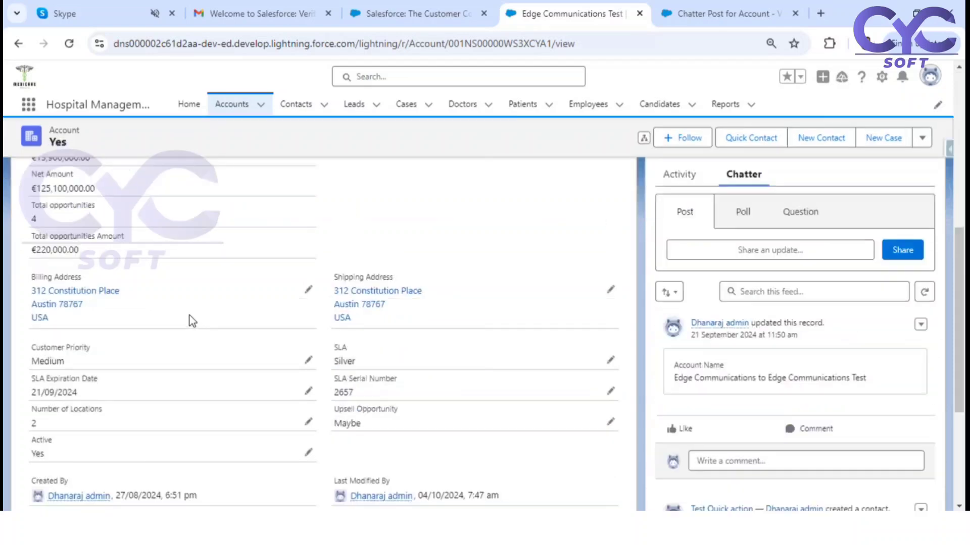
scroll(192, 321, "down", 4)
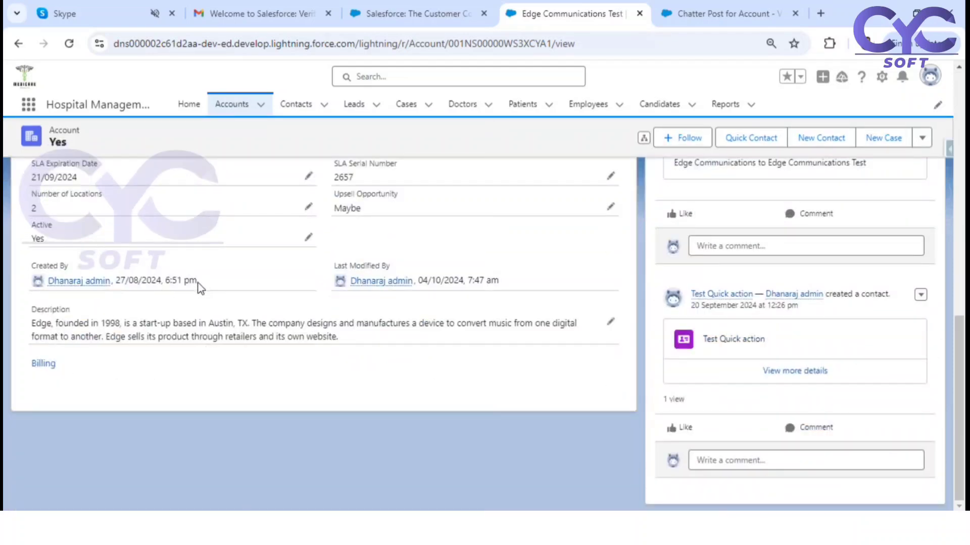
mouse_move(106, 292)
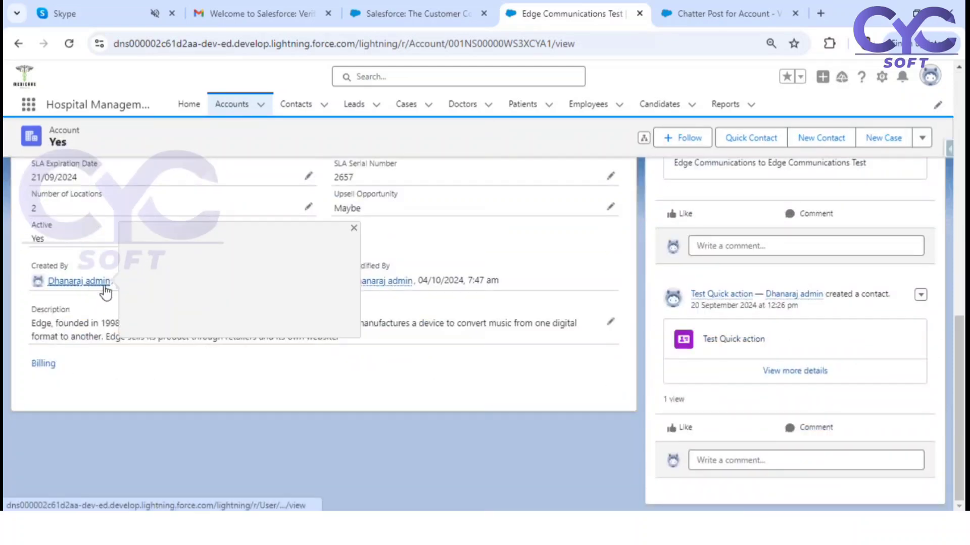
scroll(478, 242, "up", 6)
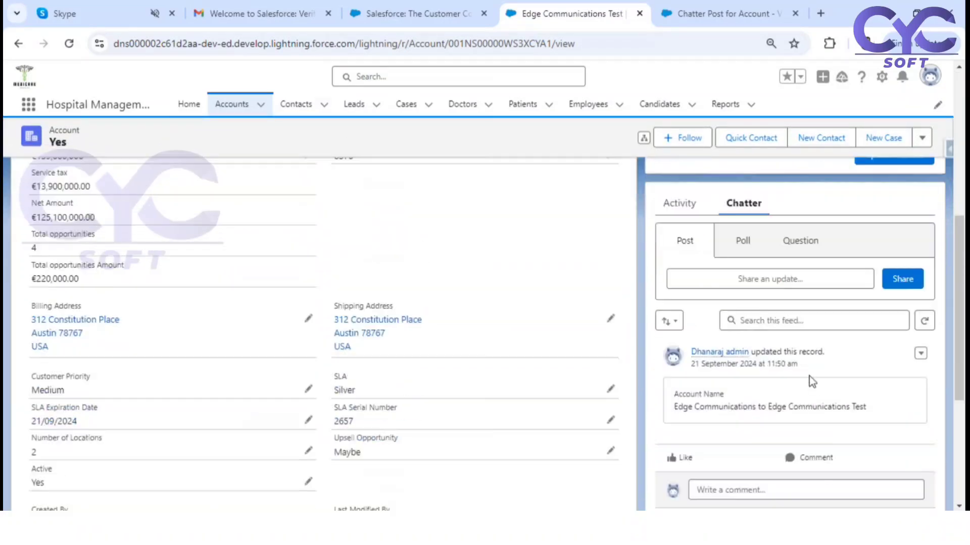
scroll(663, 339, "down", 5)
double_click(478, 44)
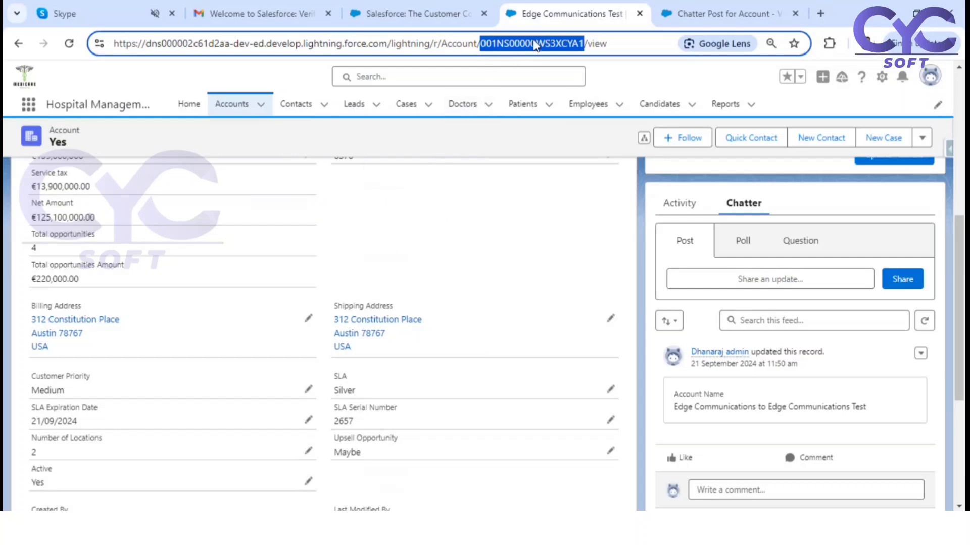
key("alt+Tab")
key("alt+Tab")
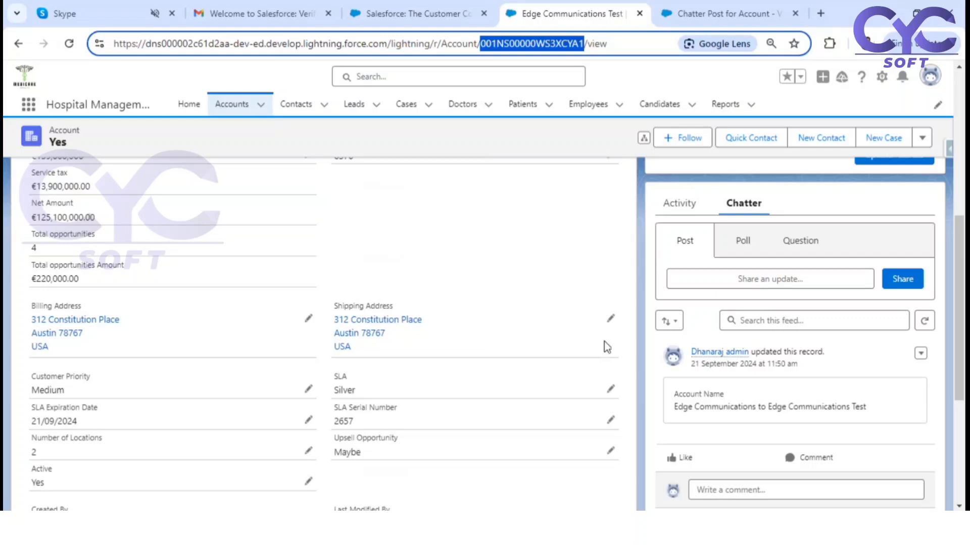
Back in the flow, set the Post to Chatter action's Target Name or ID to Triggering Account > Account ID.
left_click(722, 13)
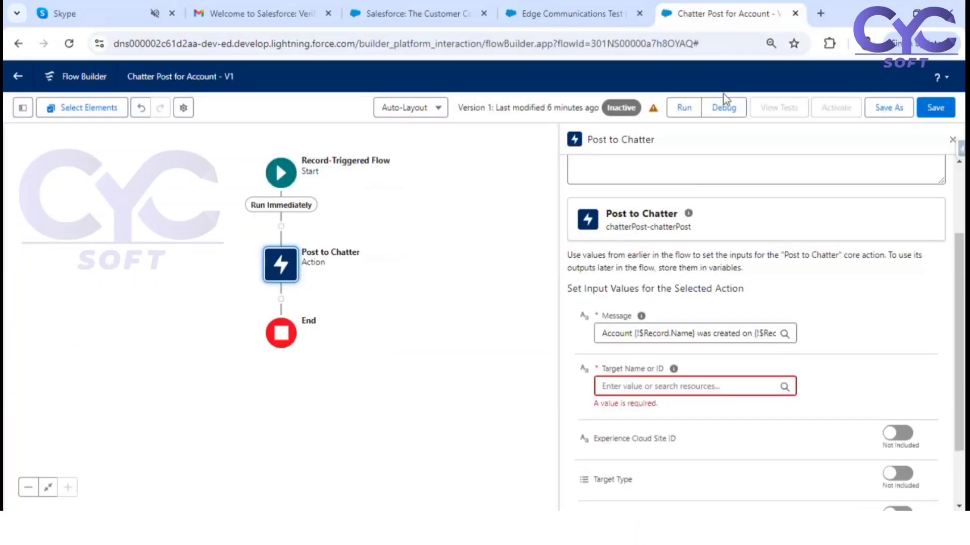
left_click(619, 387)
type("rec")
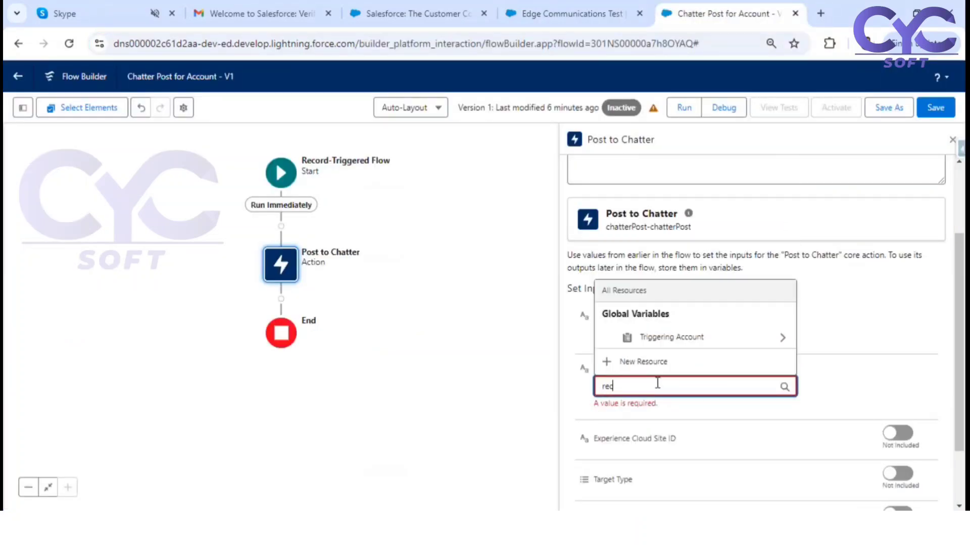
left_click(685, 346)
type("id")
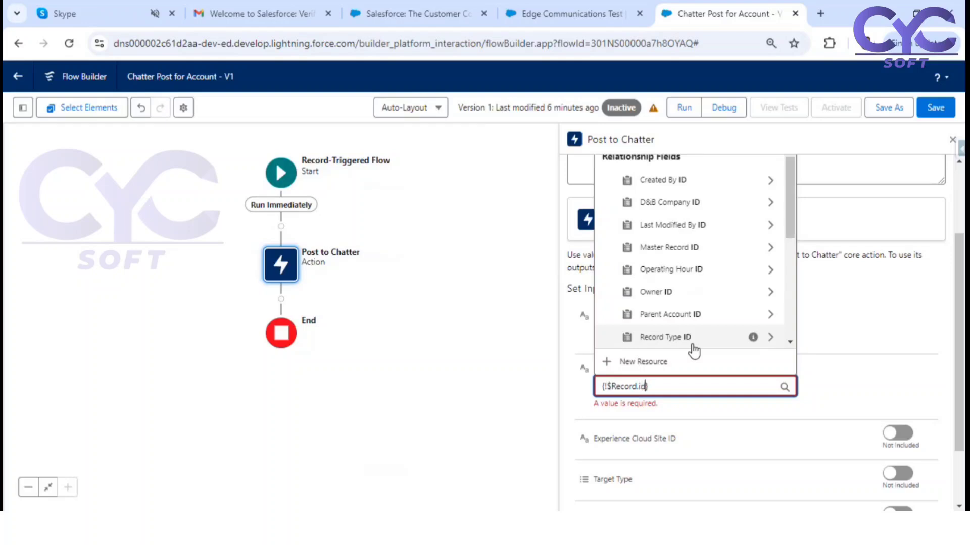
scroll(687, 235, "down", 5)
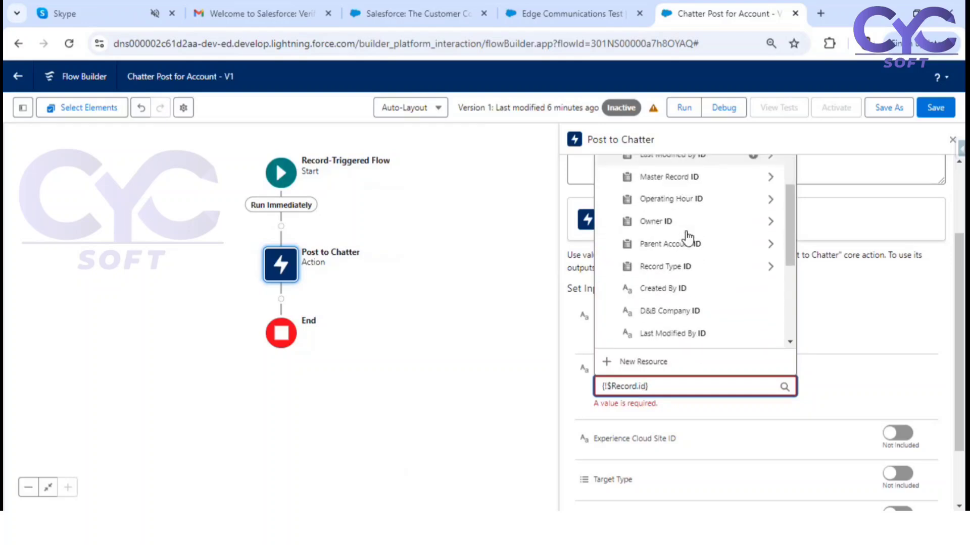
scroll(684, 297, "down", 1)
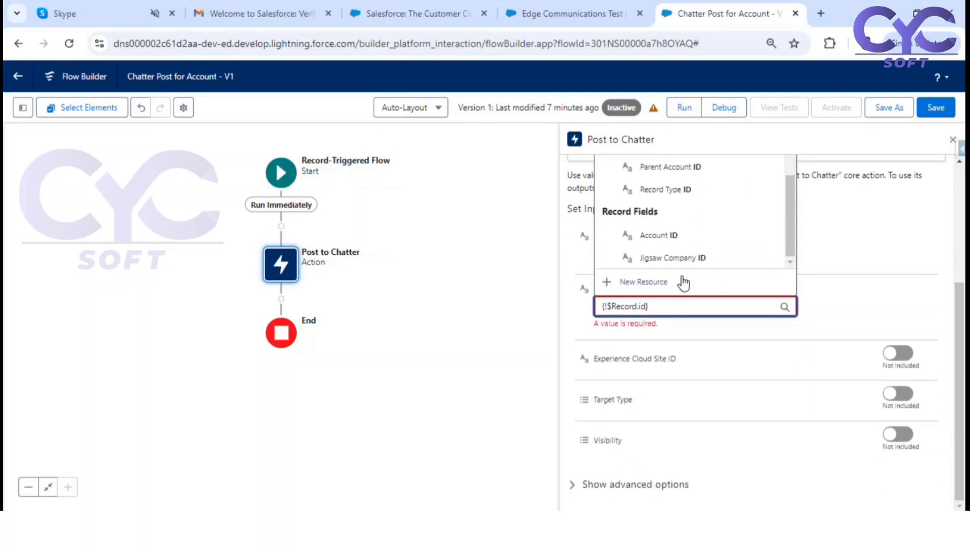
scroll(702, 264, "up", 1)
scroll(702, 264, "down", 1)
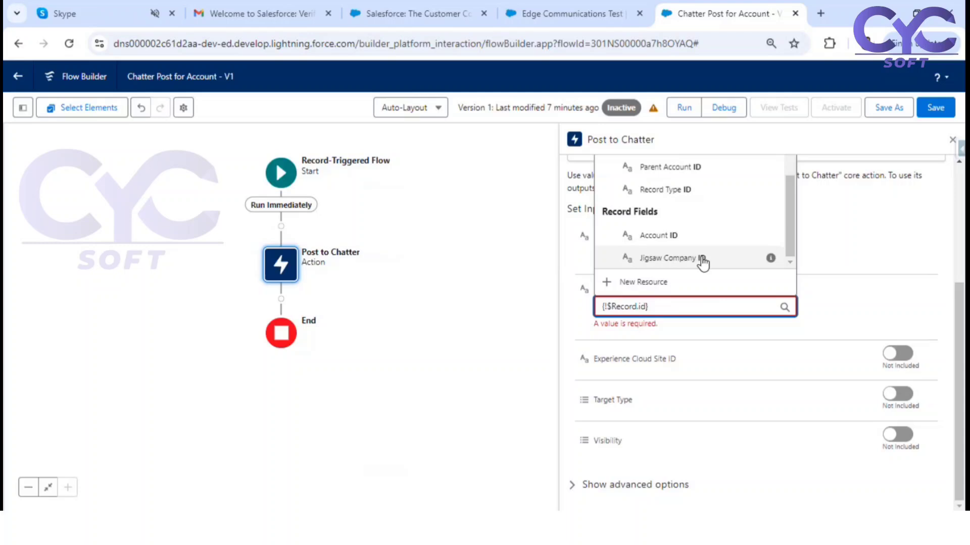
left_click(666, 235)
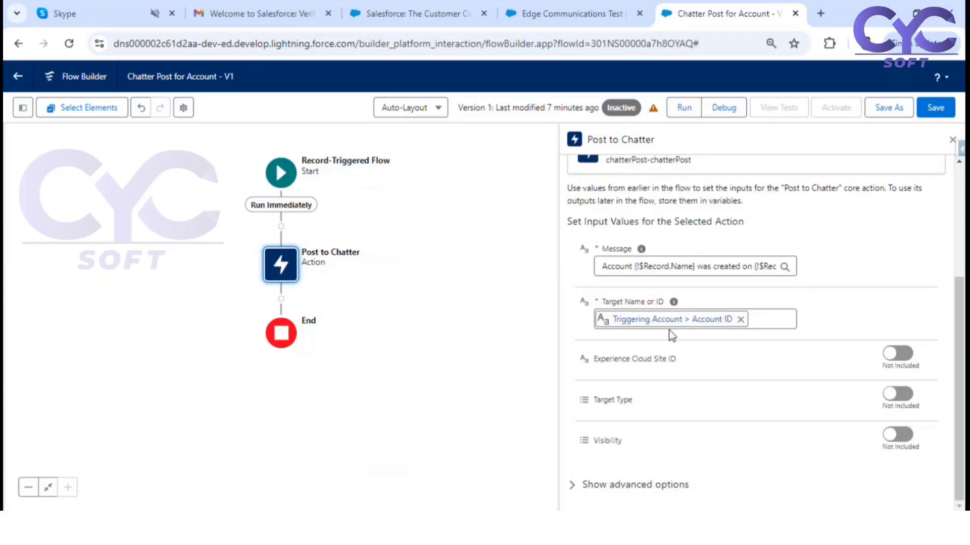
left_click(705, 317)
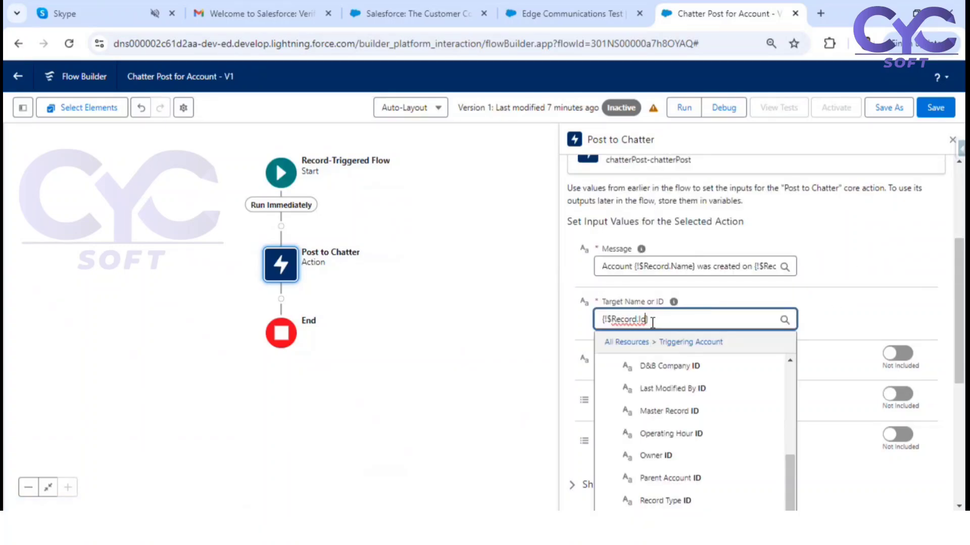
left_click(846, 308)
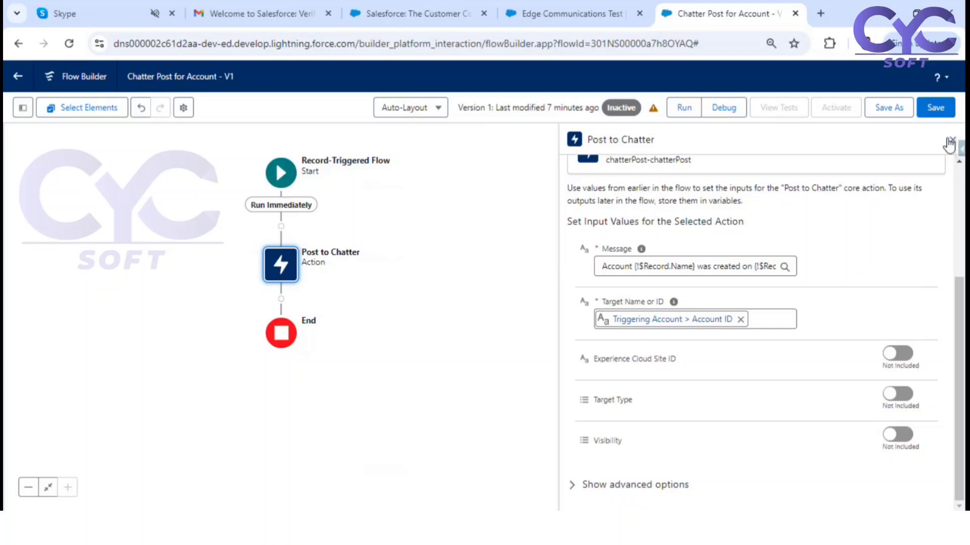
Save the flow and add a fault path to the Post to Chatter action.
left_click(934, 110)
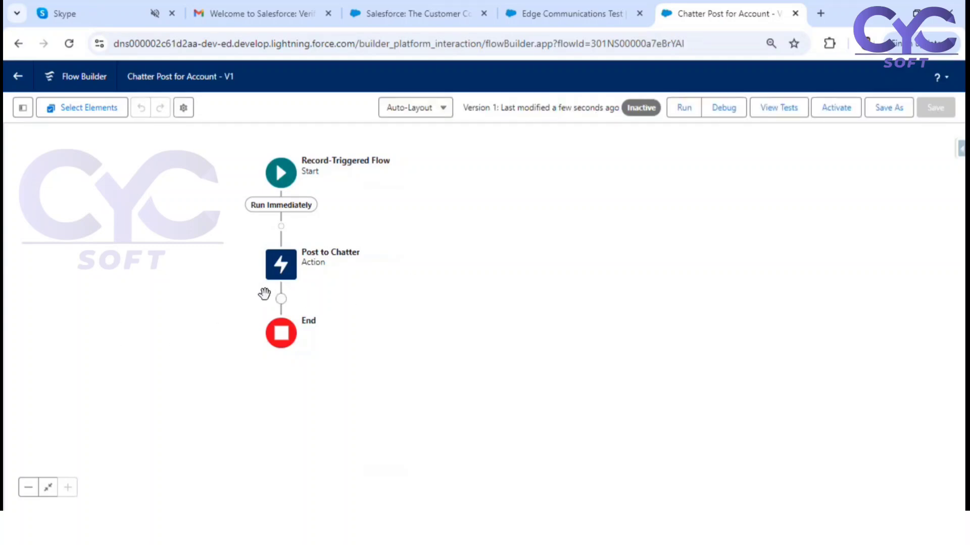
left_click(288, 271)
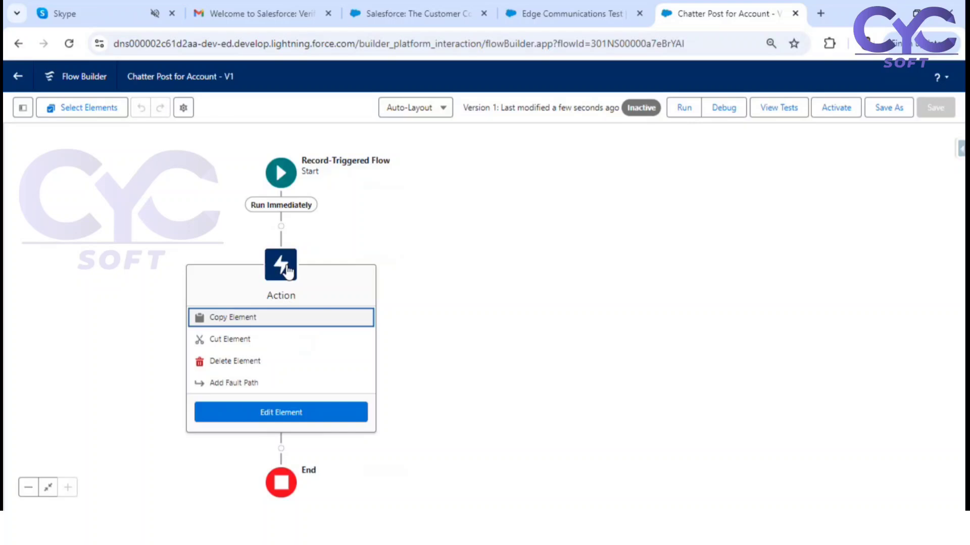
left_click(237, 383)
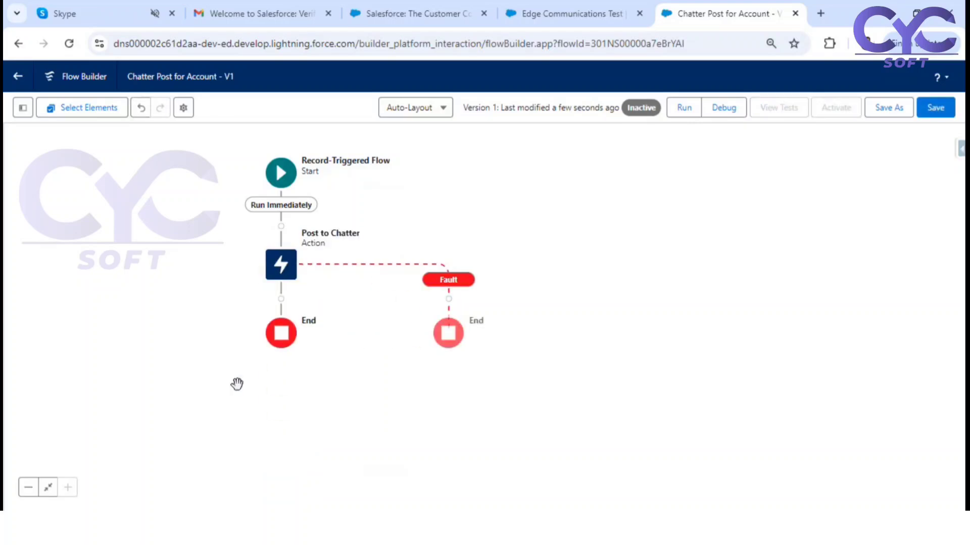
left_click(448, 299)
scroll(428, 446, "down", 4)
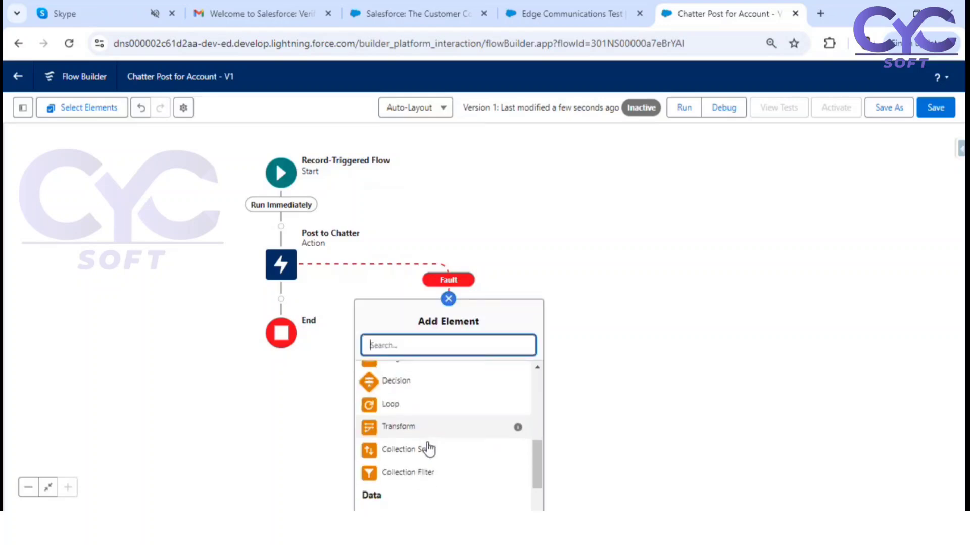
scroll(428, 443, "up", 4)
left_click(685, 292)
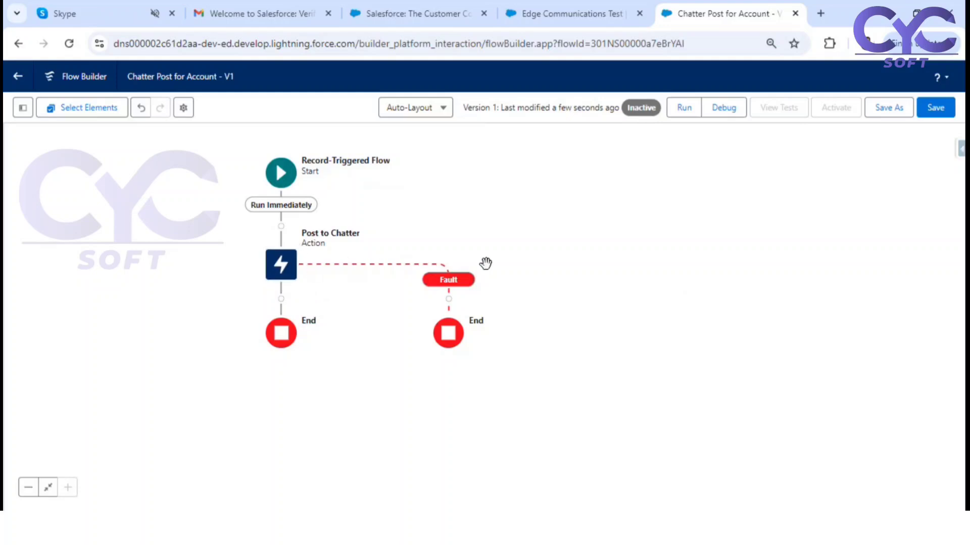
Save the flow with the Post to Chatter action's fault path, adding no element to that path.
left_click(449, 299)
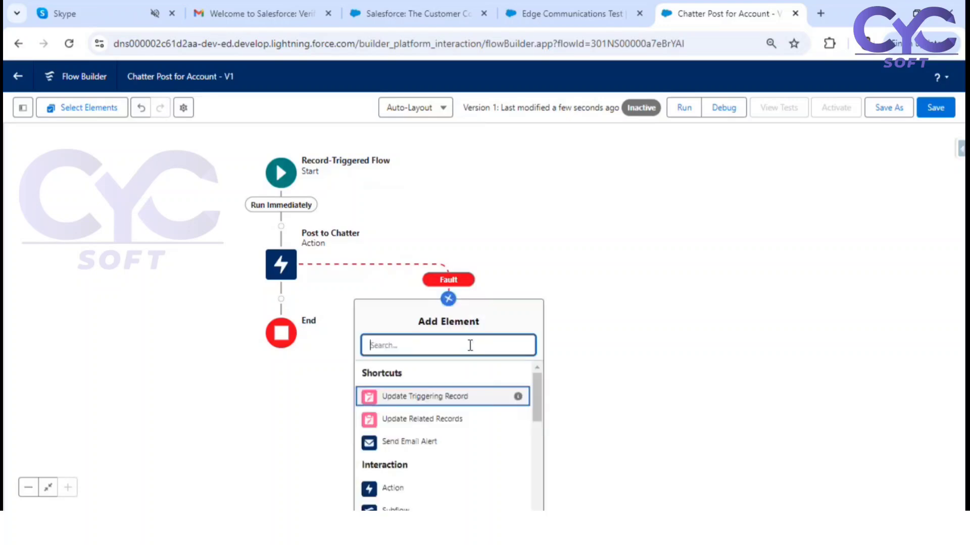
left_click(616, 328)
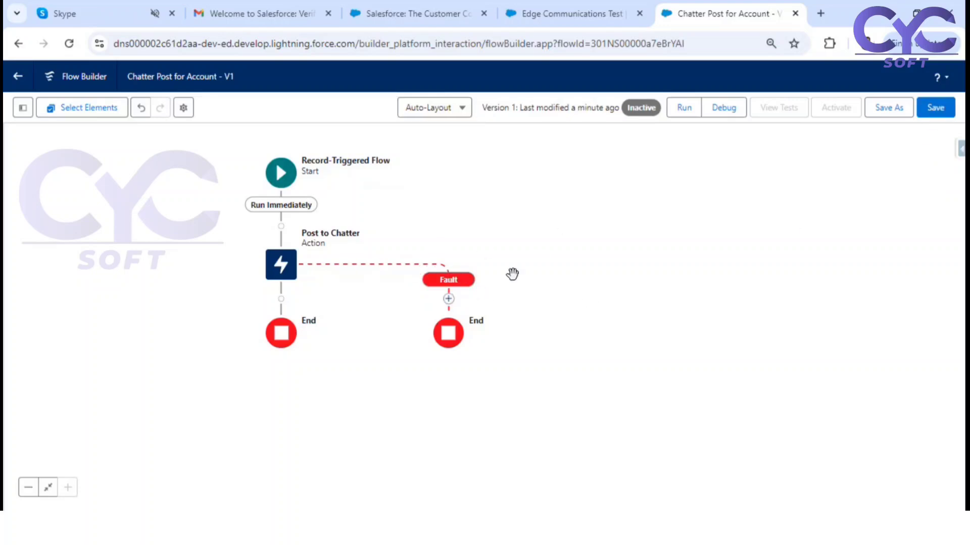
left_click(936, 107)
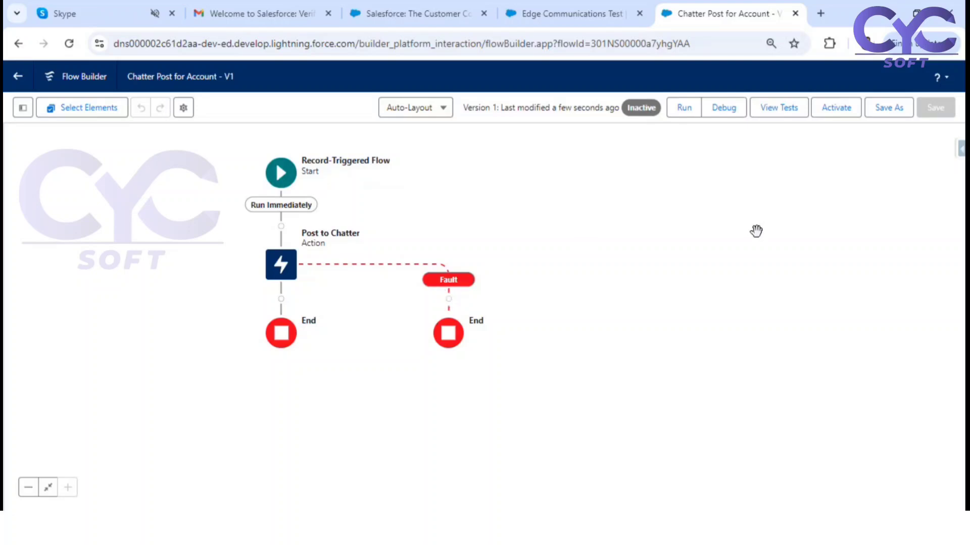
left_click(718, 108)
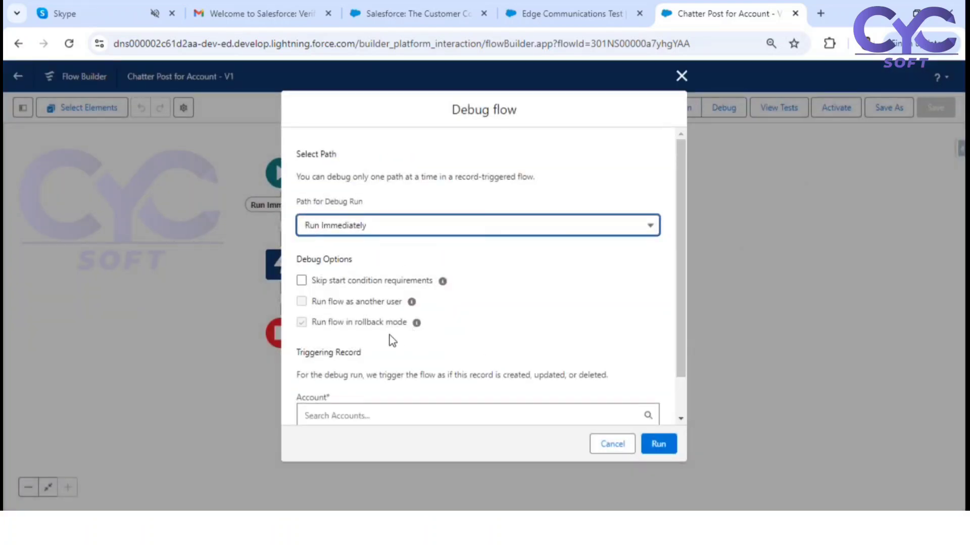
scroll(444, 342, "down", 2)
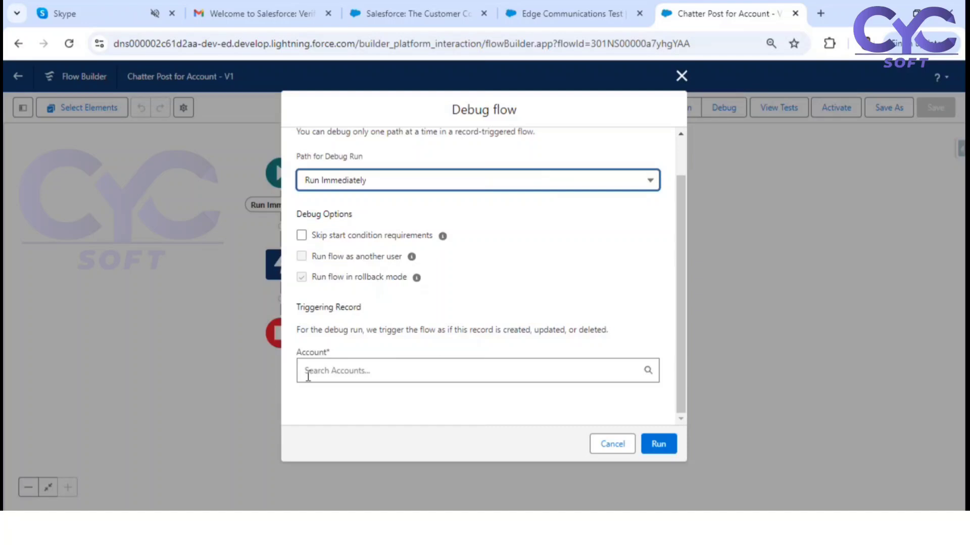
left_click(570, 11)
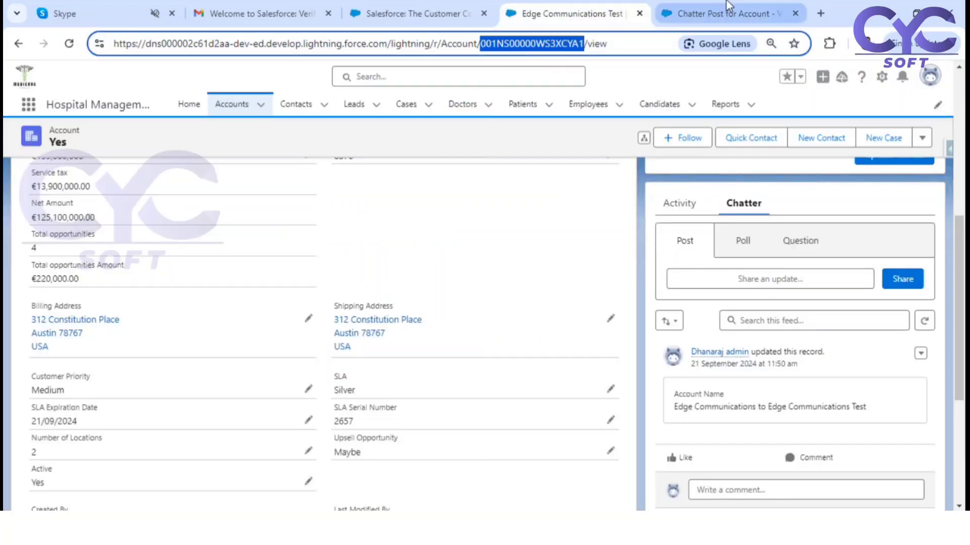
left_click(722, 13)
left_click(415, 362)
type("001NS00000WS3XCYA1")
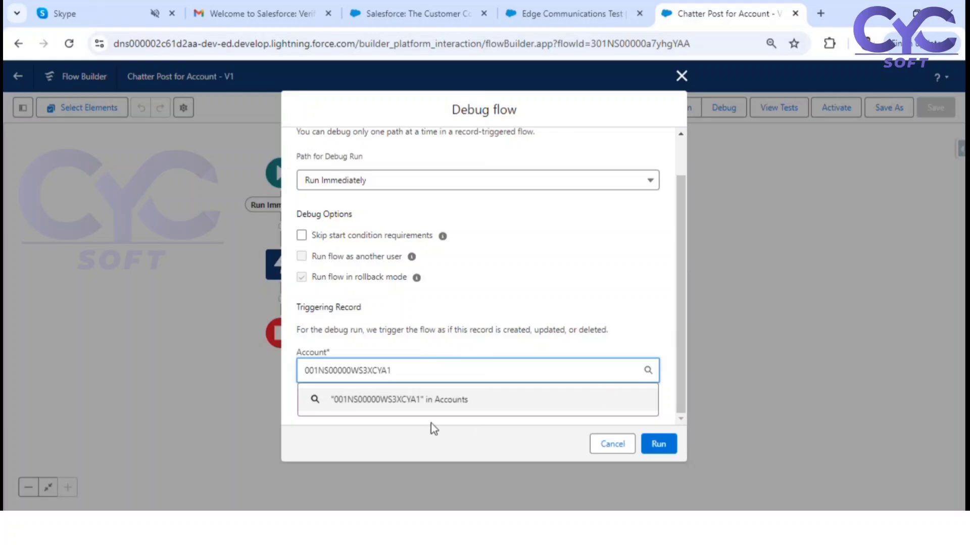
left_click_drag(424, 374, 301, 372)
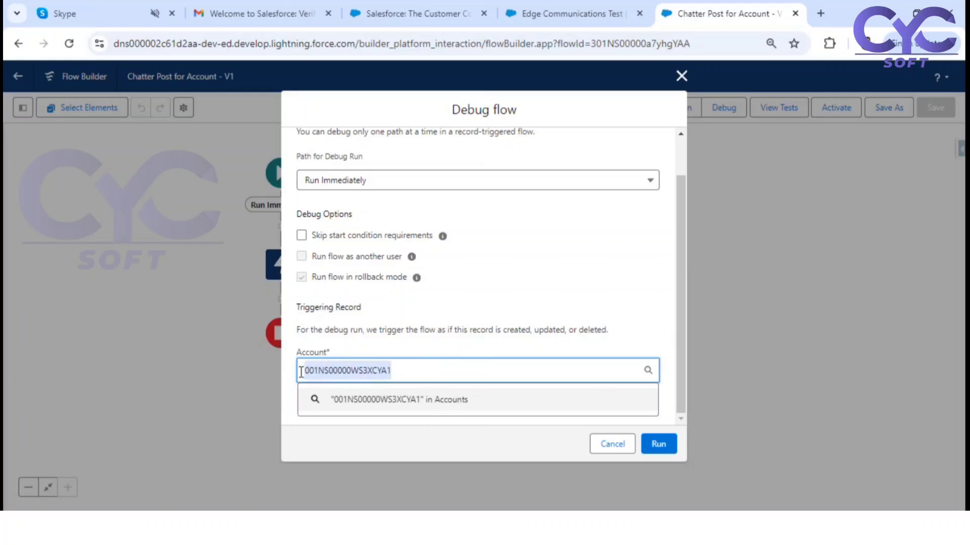
key("BackSpace")
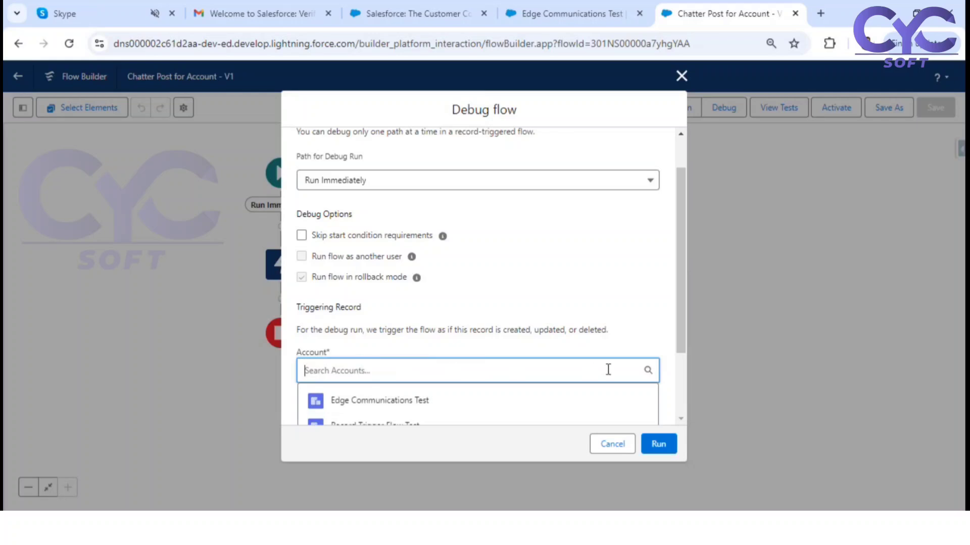
left_click(680, 75)
Set the Post to Chatter action's Target Name or ID to Triggering Account > Billing Latitude and save the flow.
left_click(283, 265)
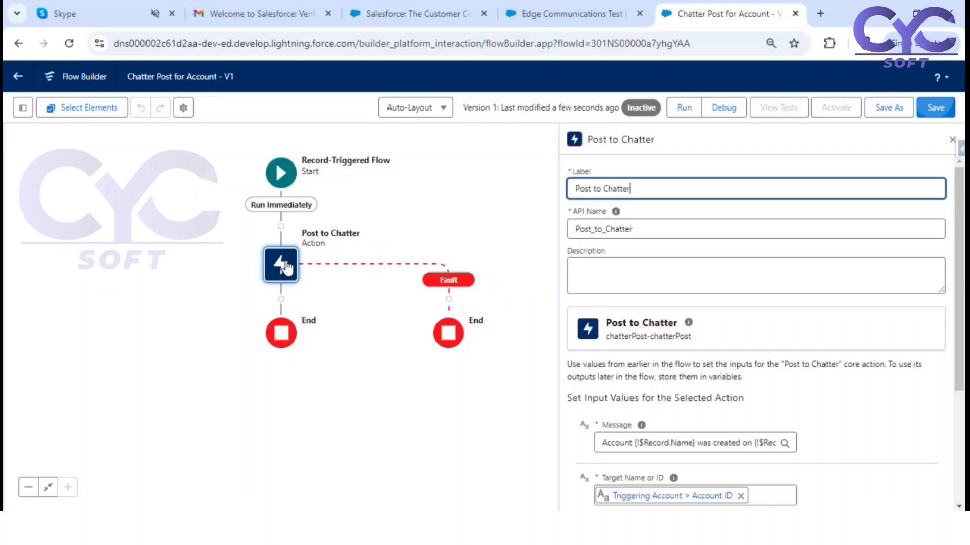
scroll(699, 436, "down", 1)
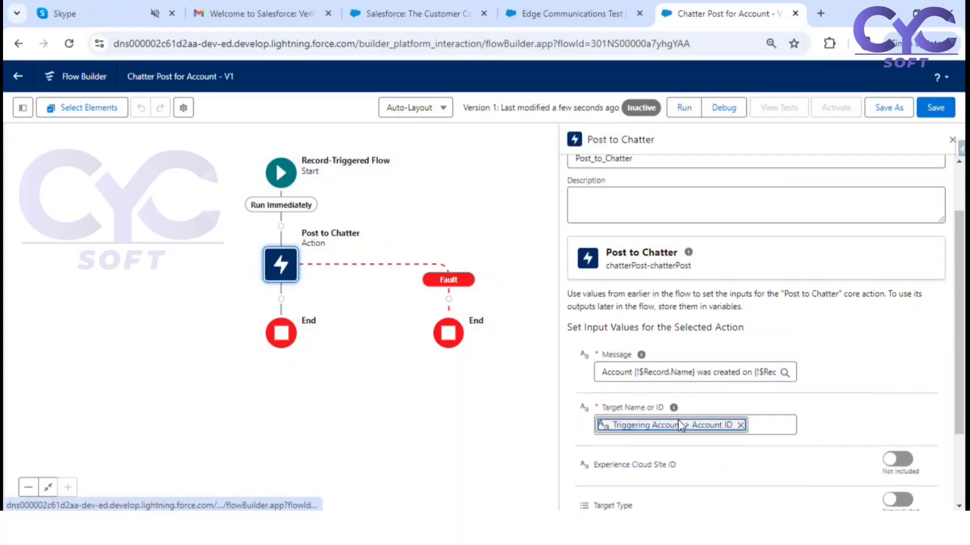
left_click(657, 426)
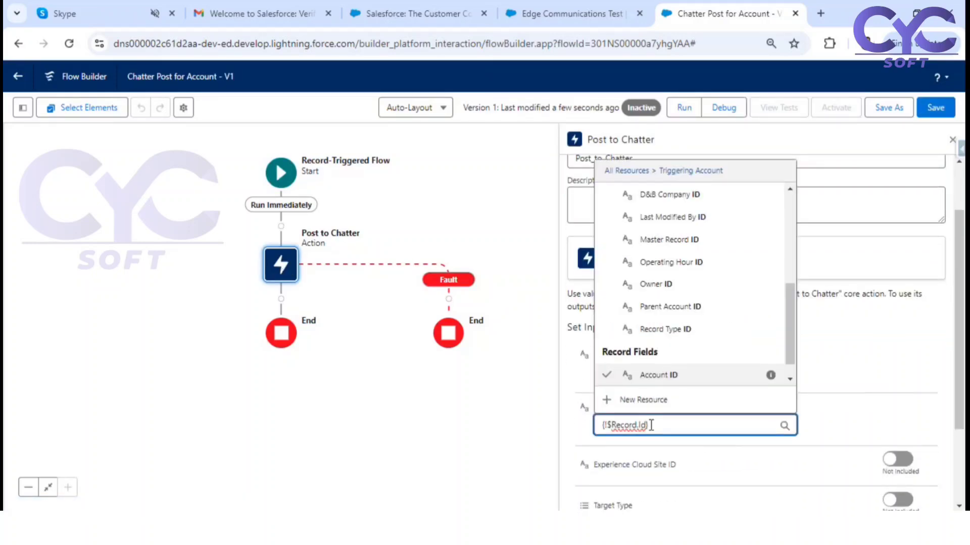
key("BackSpace")
key("BackSpace")
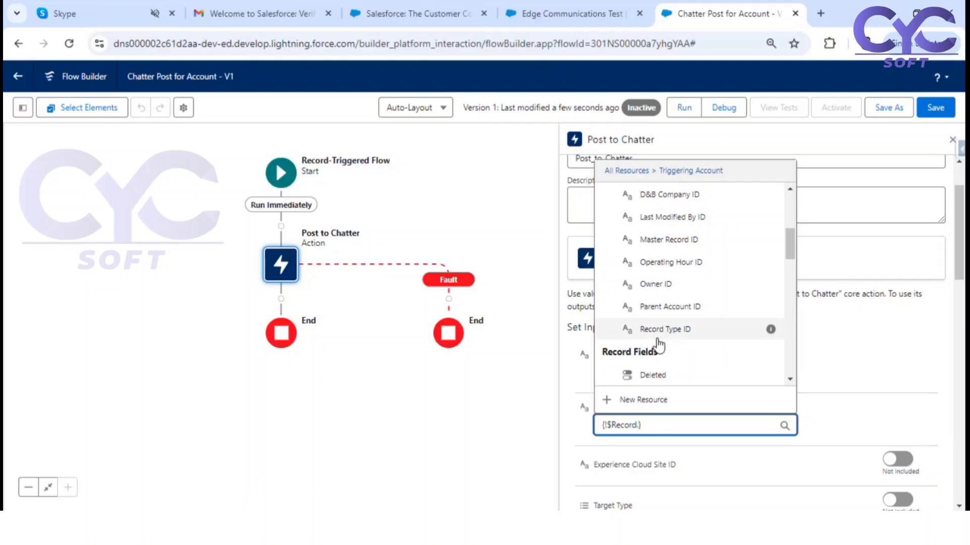
scroll(601, 339, "down", 6)
scroll(705, 300, "down", 2)
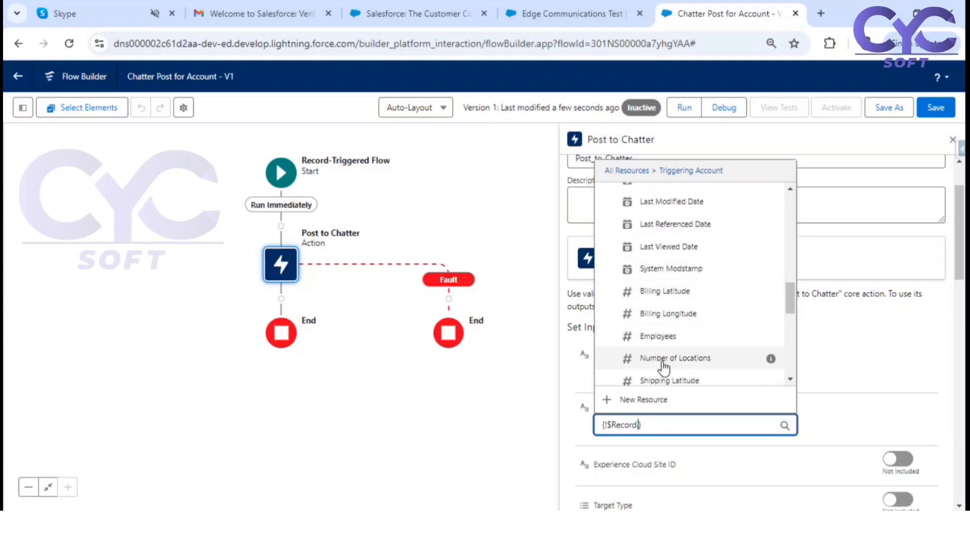
left_click(728, 291)
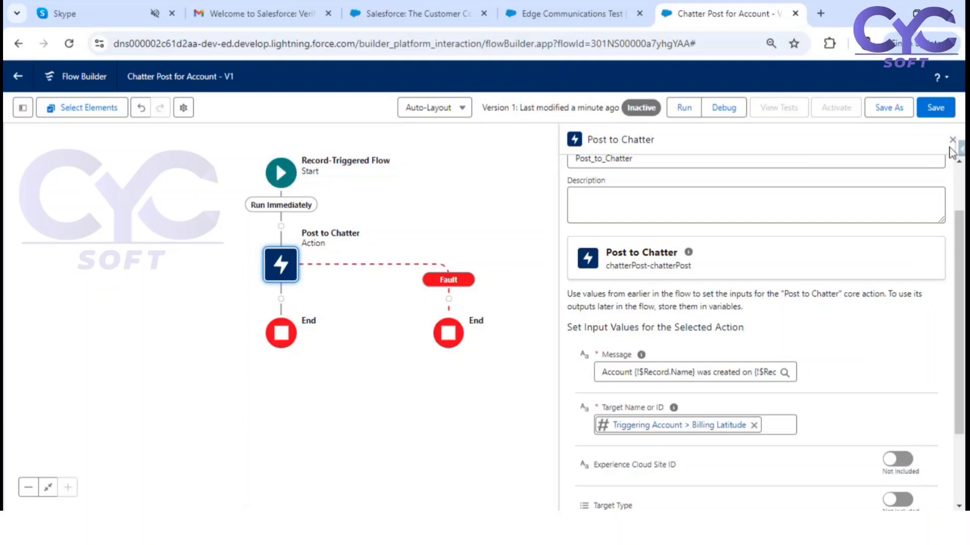
left_click(942, 109)
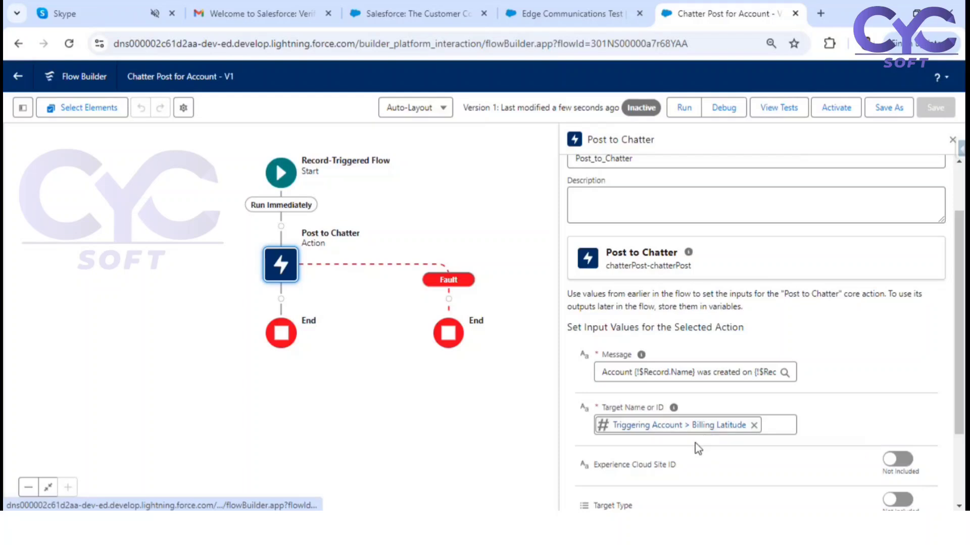
left_click_drag(607, 409, 628, 410)
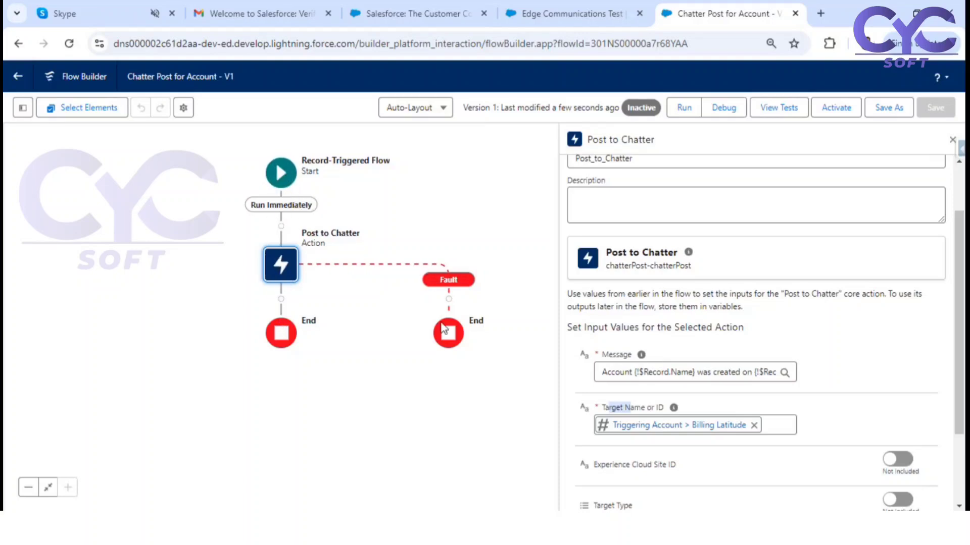
left_click(952, 141)
Debug the flow with Edge Communications Test as the triggering account and examine the Post to Chatter error details.
left_click(725, 109)
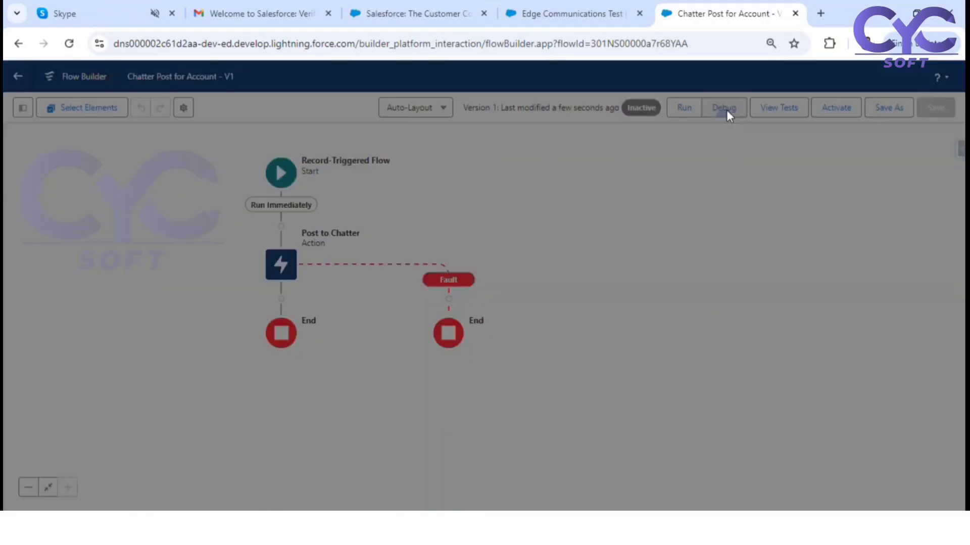
scroll(414, 343, "down", 1)
left_click(376, 372)
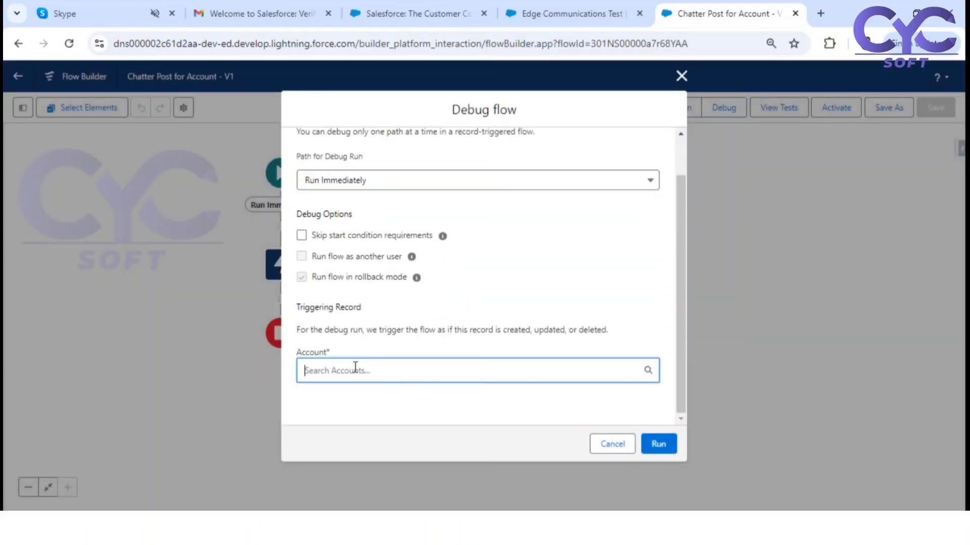
left_click(373, 402)
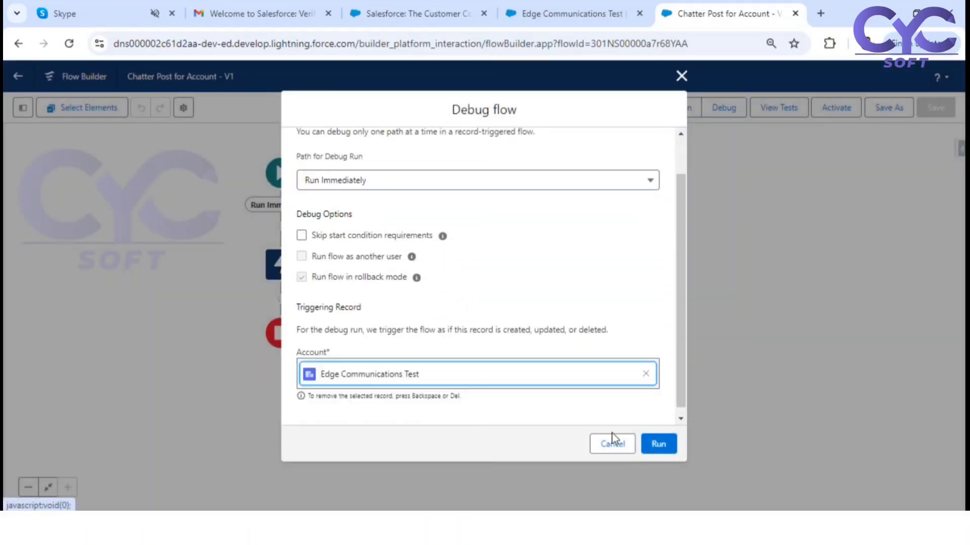
left_click(655, 444)
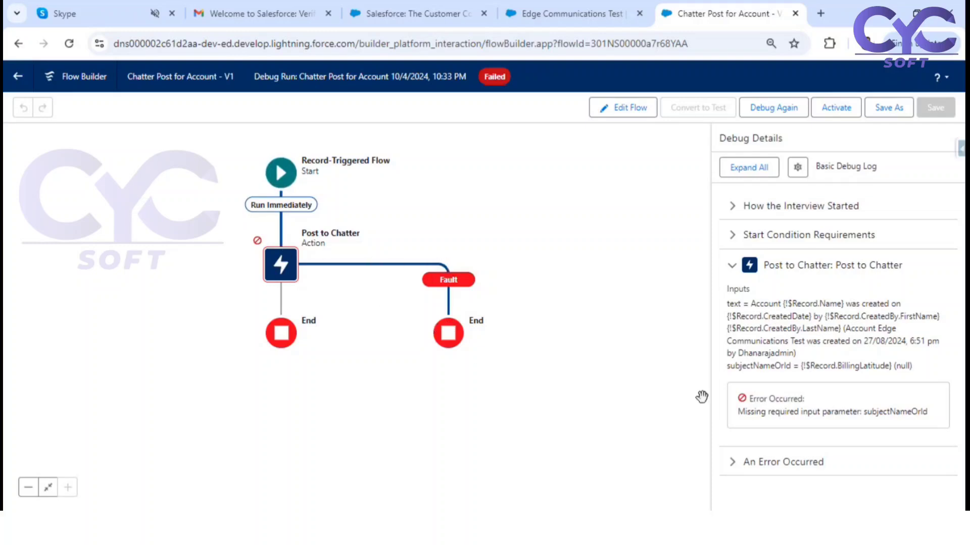
left_click_drag(742, 417, 926, 415)
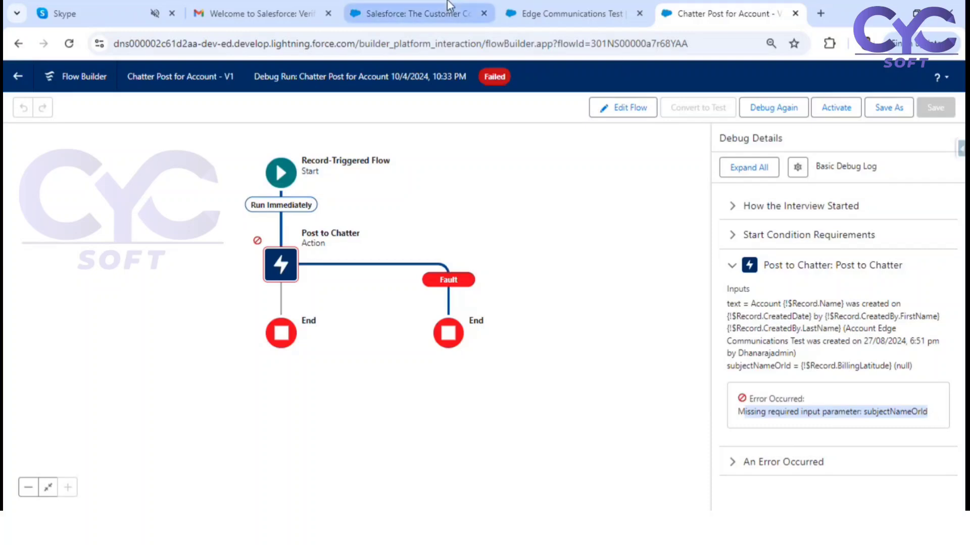
Activate the Chatter Post for Account flow.
left_click(841, 116)
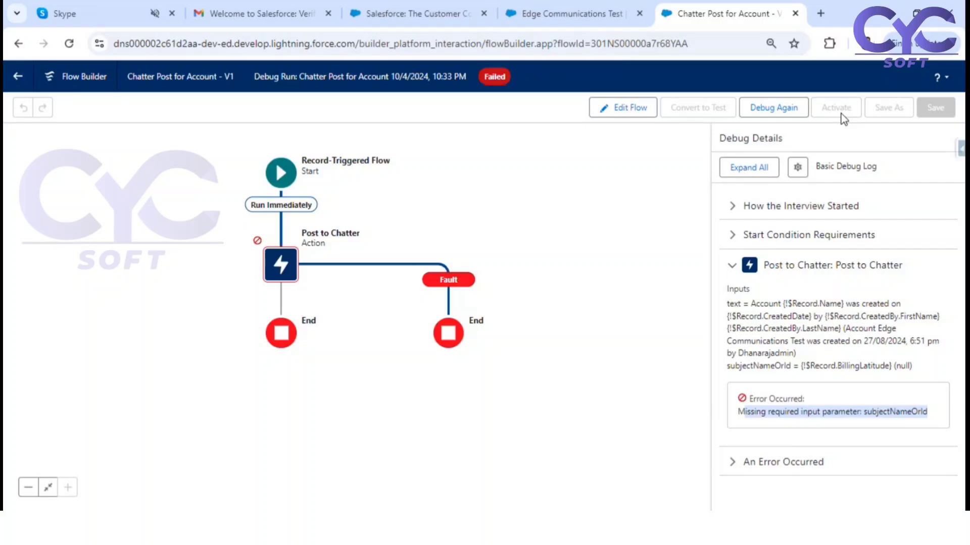
left_click(457, 19)
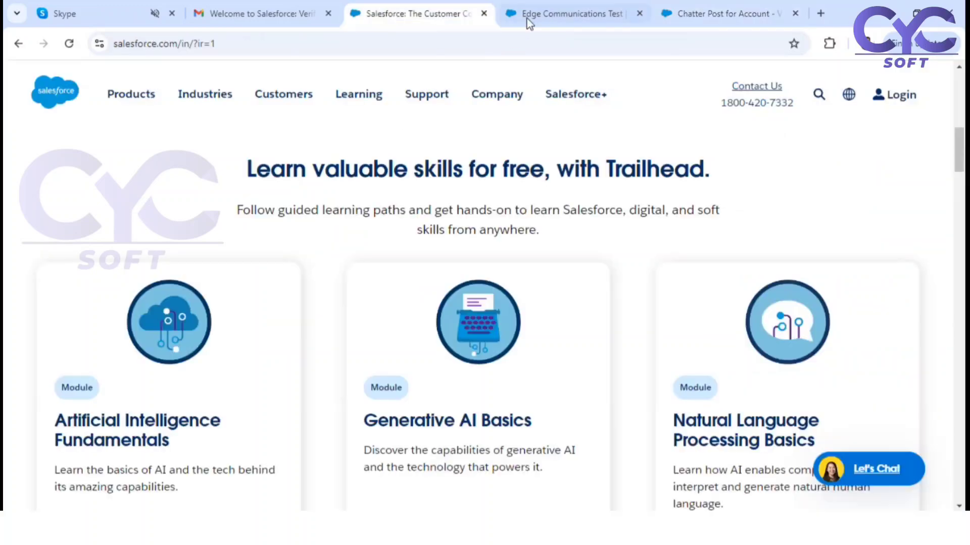
left_click(526, 15)
left_click(328, 141)
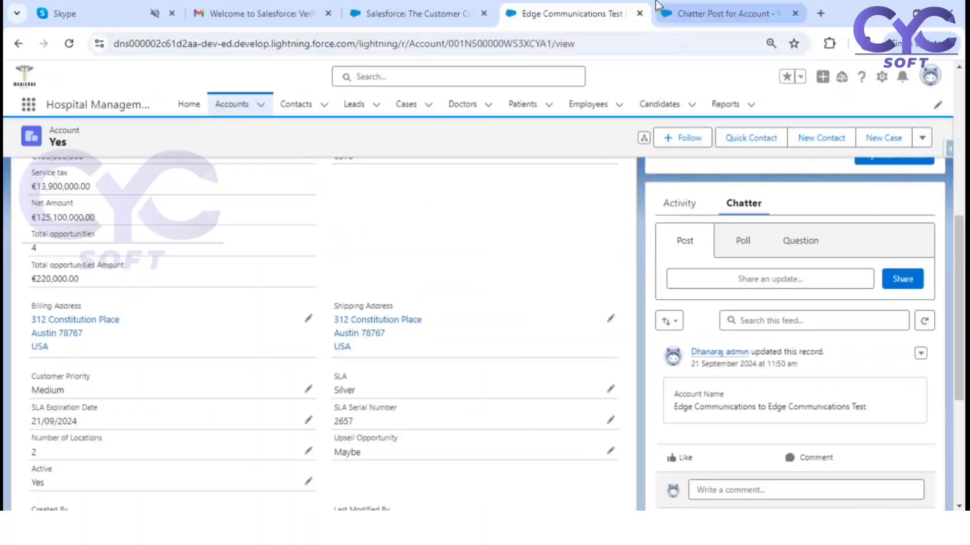
left_click(693, 14)
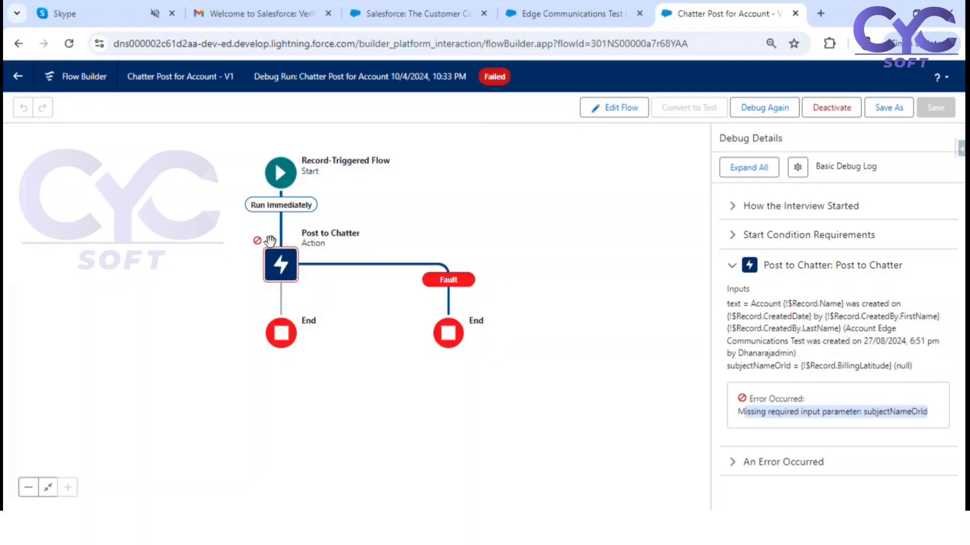
In the Hospital Management app, start a new account and name it Test After Save Flow.
left_click(545, 24)
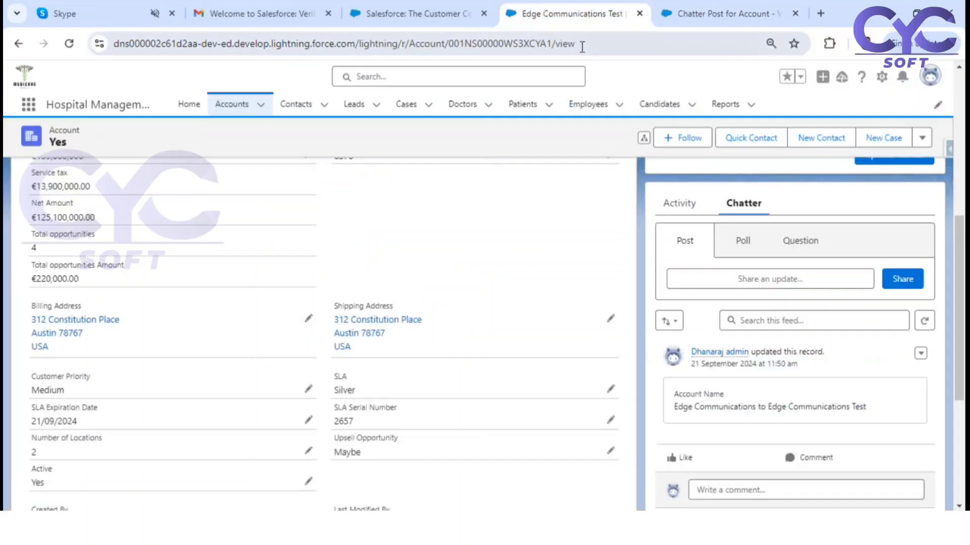
left_click(237, 105)
left_click(813, 148)
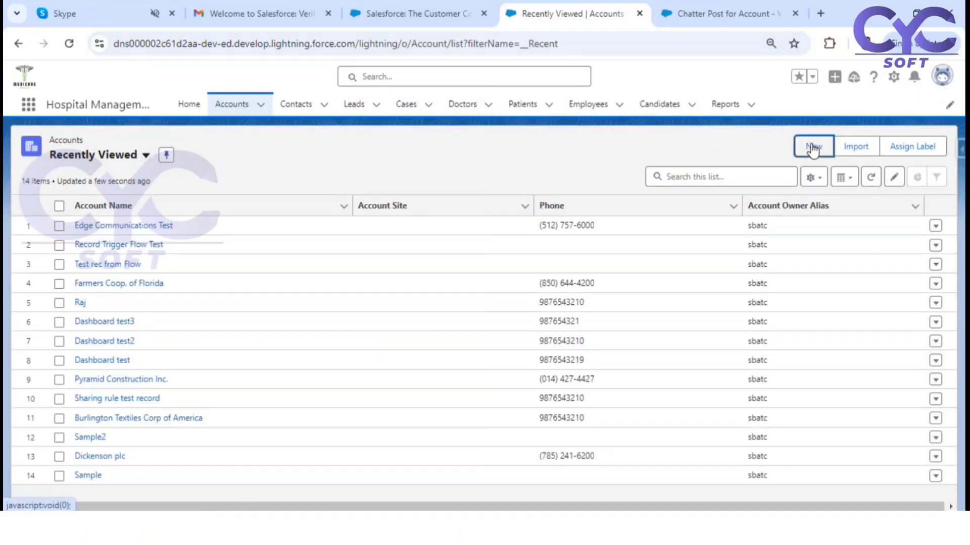
left_click(325, 254)
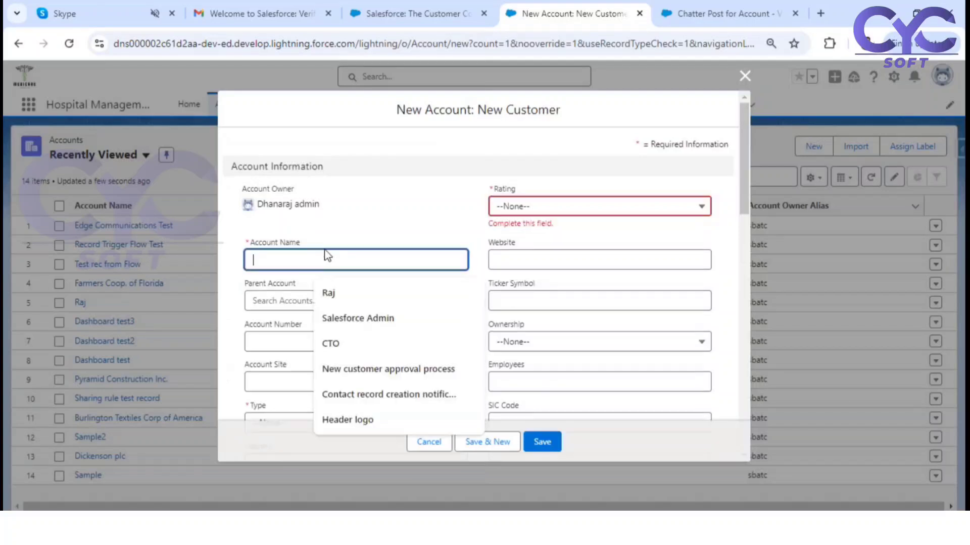
type("Test After Save Flow")
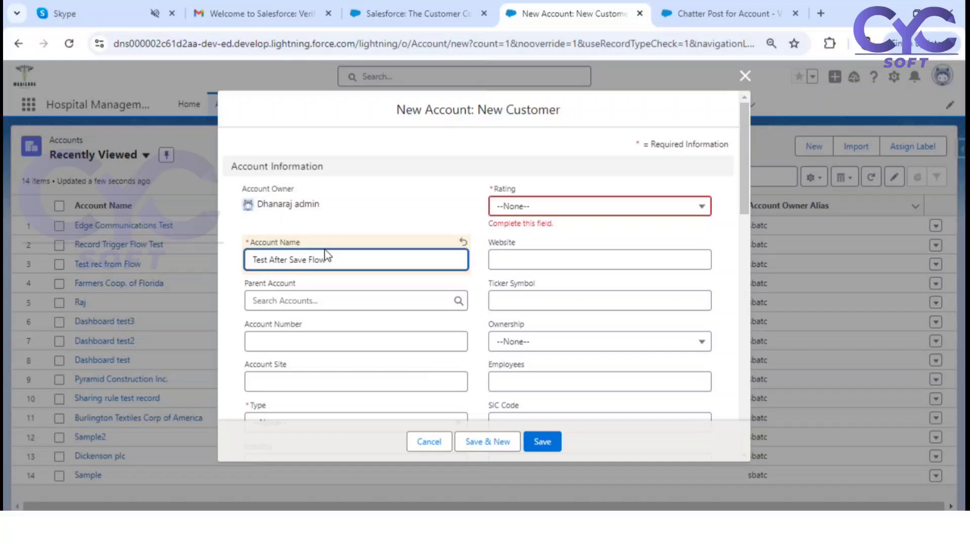
Set the new account's Rating to Hot and Type to Customer - Direct, then try to save the record.
left_click(511, 211)
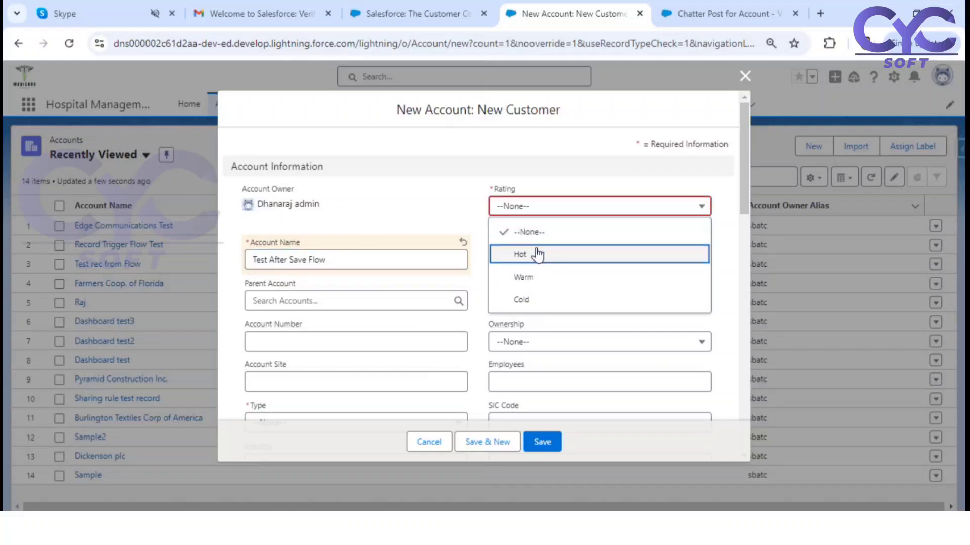
left_click(537, 255)
scroll(307, 374, "down", 3)
left_click(319, 283)
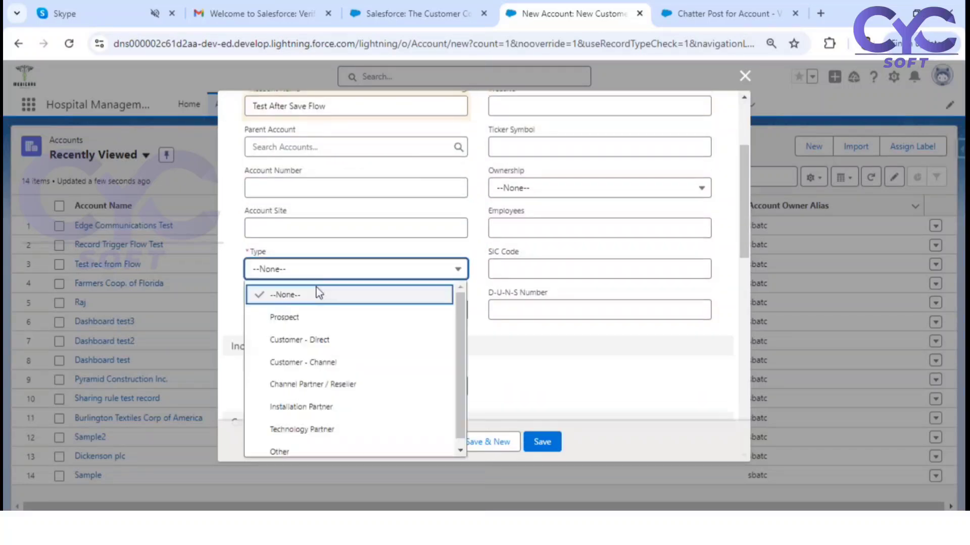
left_click(303, 339)
left_click(543, 444)
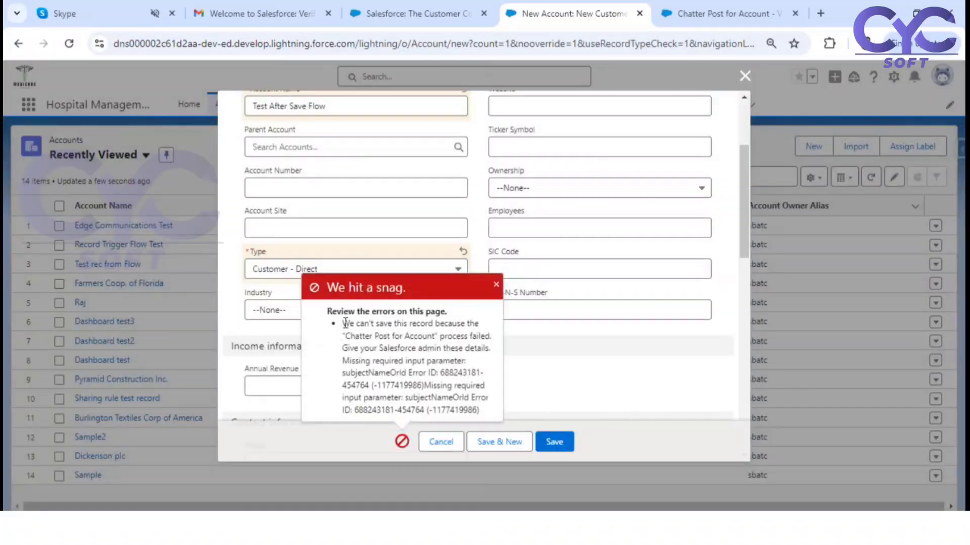
left_click_drag(346, 323, 455, 400)
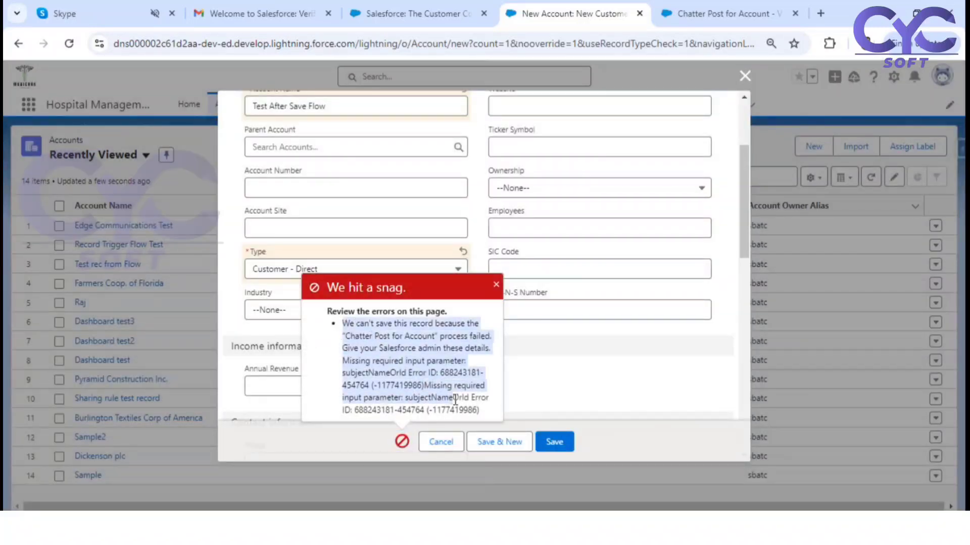
left_click(721, 13)
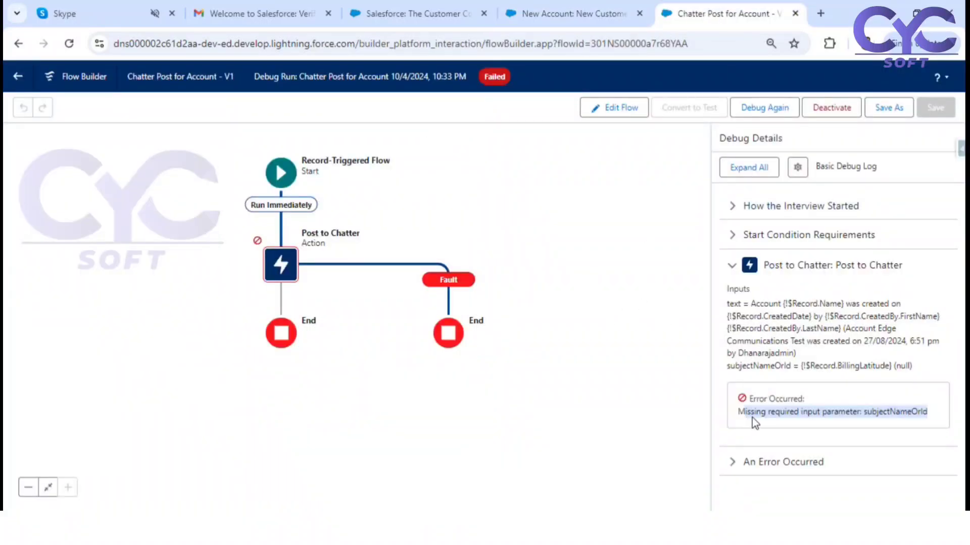
Examine the save error details on the new account form, then cancel the account.
left_click(552, 4)
left_click(359, 332)
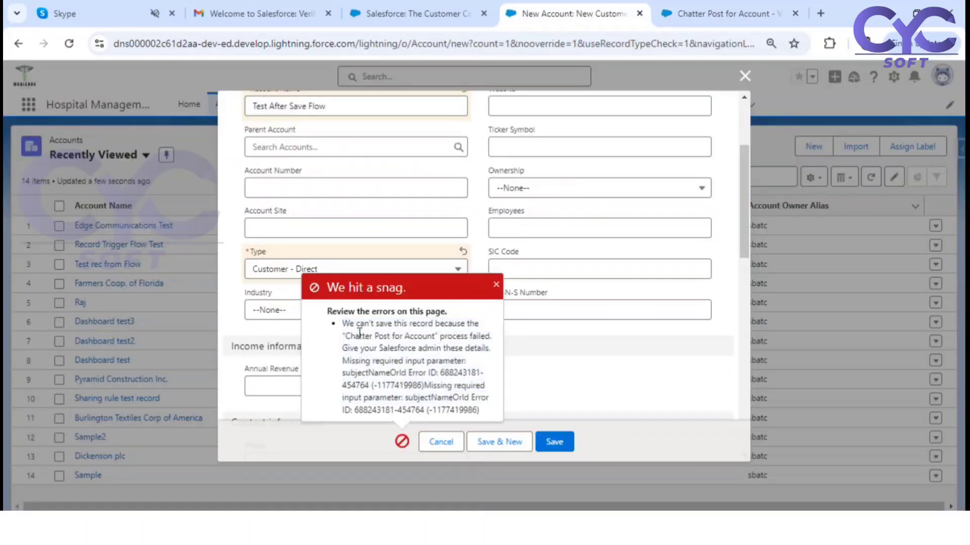
left_click_drag(348, 325, 475, 343)
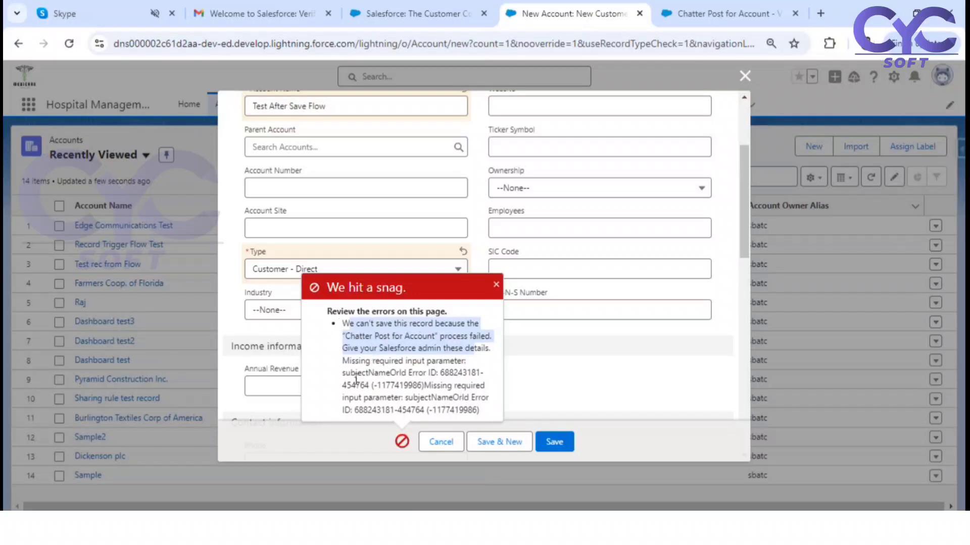
left_click_drag(342, 373, 480, 416)
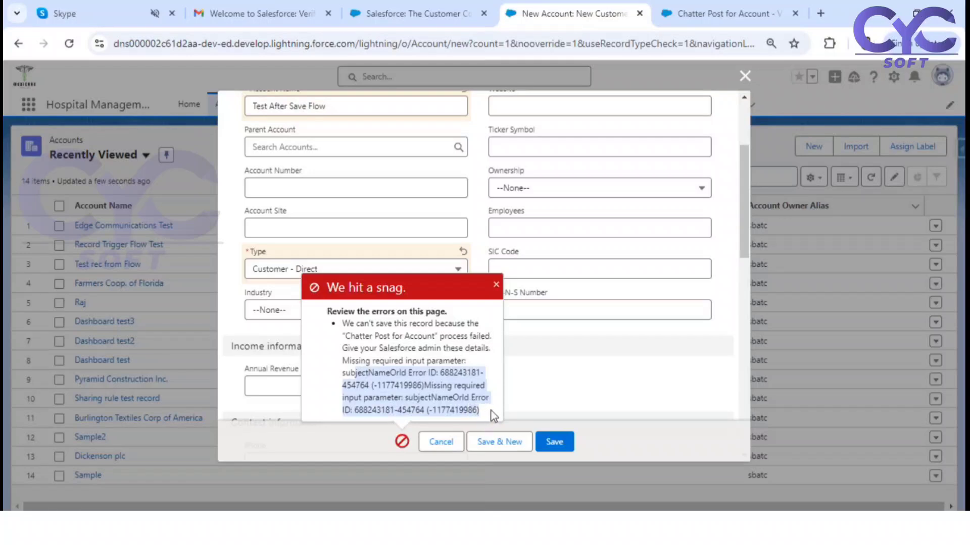
left_click(427, 382)
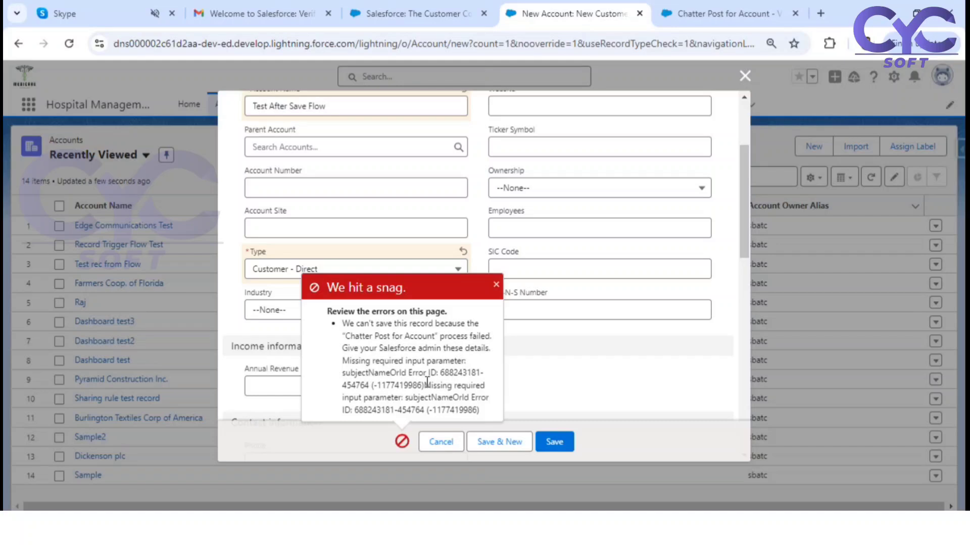
left_click_drag(343, 324, 477, 395)
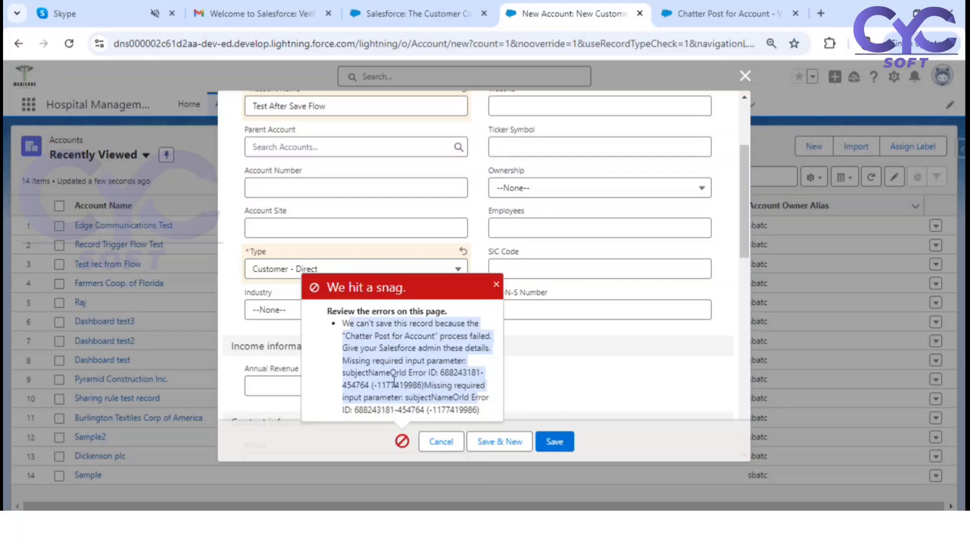
left_click(440, 444)
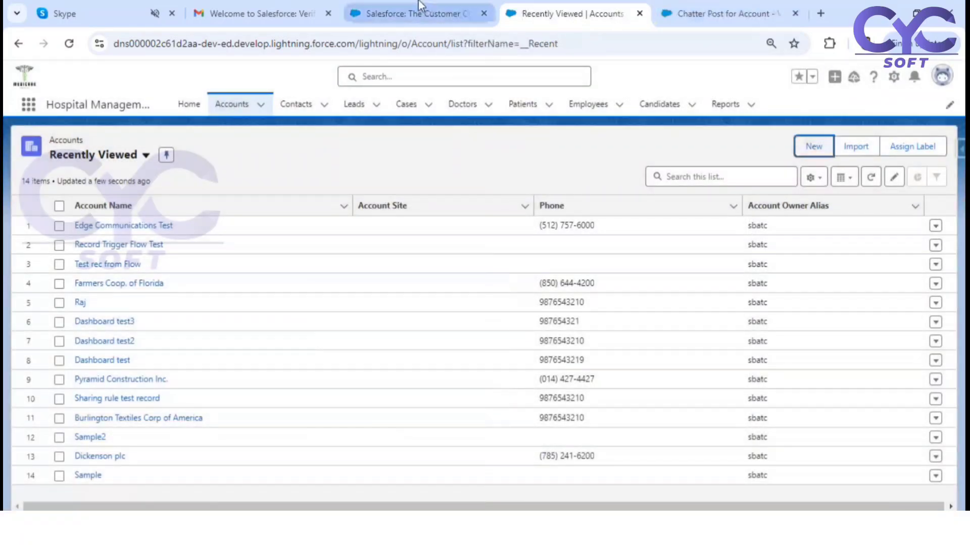
Resume editing the Chatter Post for Account flow and add a Post to Chatter action labelled Error Chatter post on the fault path.
left_click(418, 12)
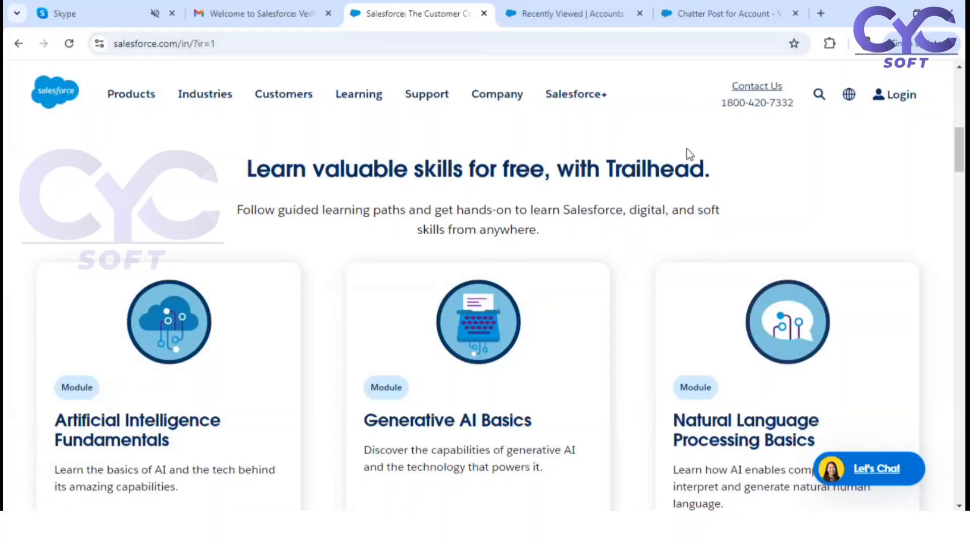
left_click(691, 13)
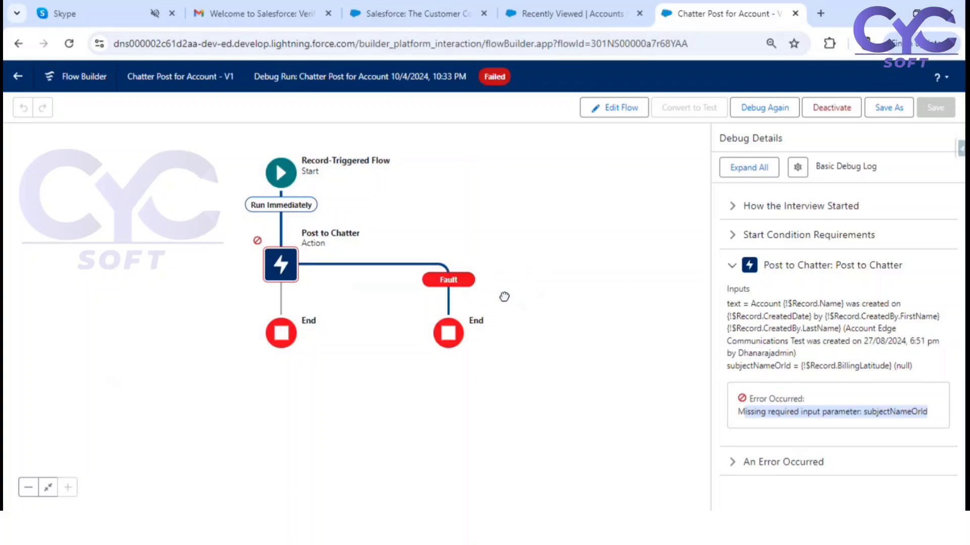
left_click(613, 107)
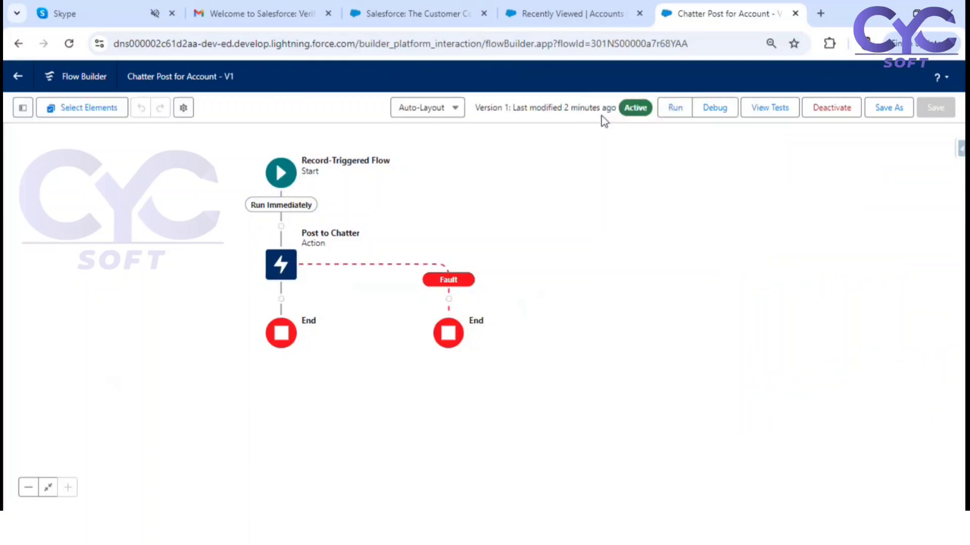
left_click(448, 299)
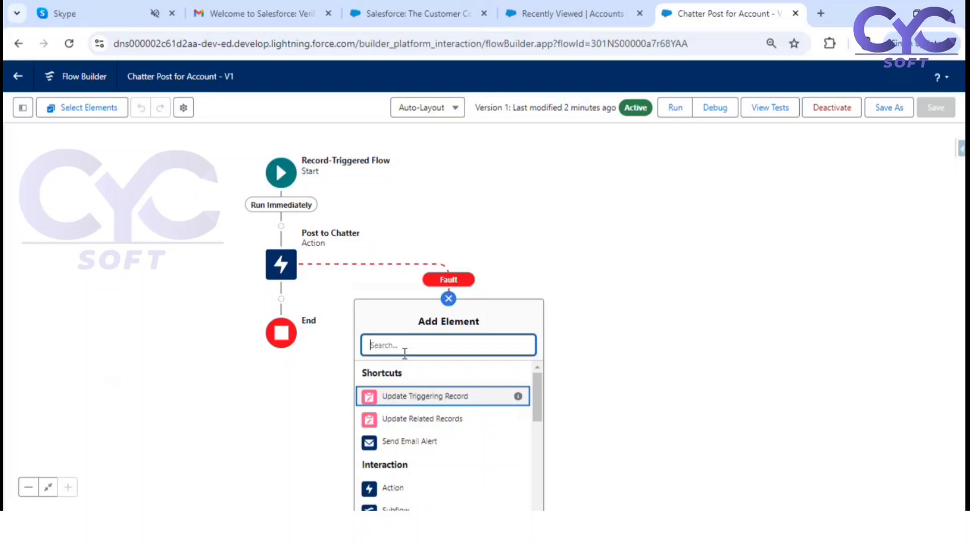
type("post")
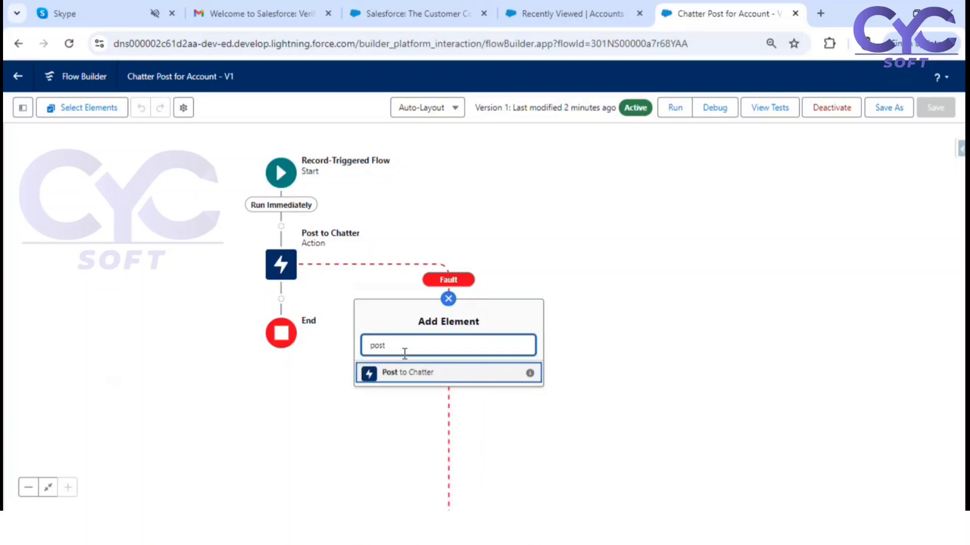
left_click(408, 379)
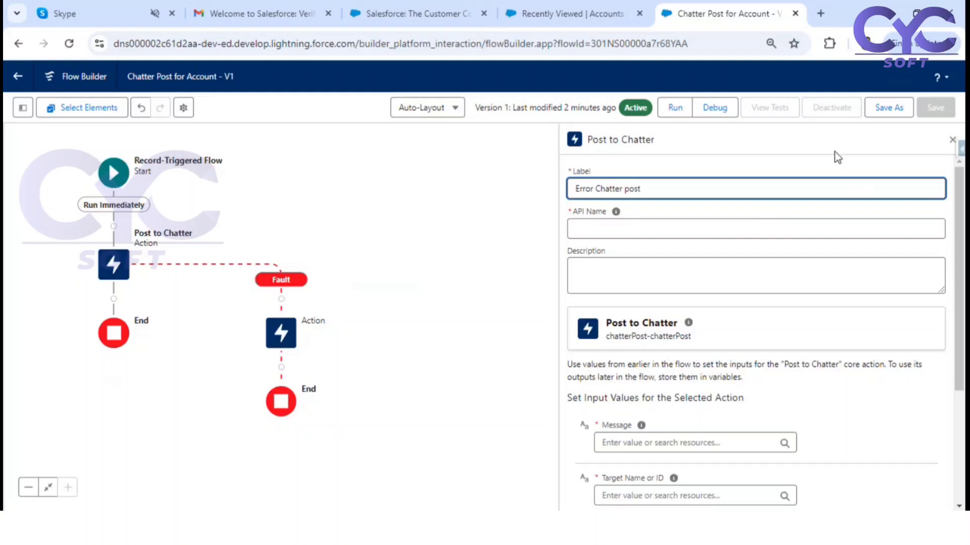
left_click(804, 174)
Set the Error Chatter post action's Message to the Running Flow Interview's FaultMessage.
scroll(633, 330, "down", 4)
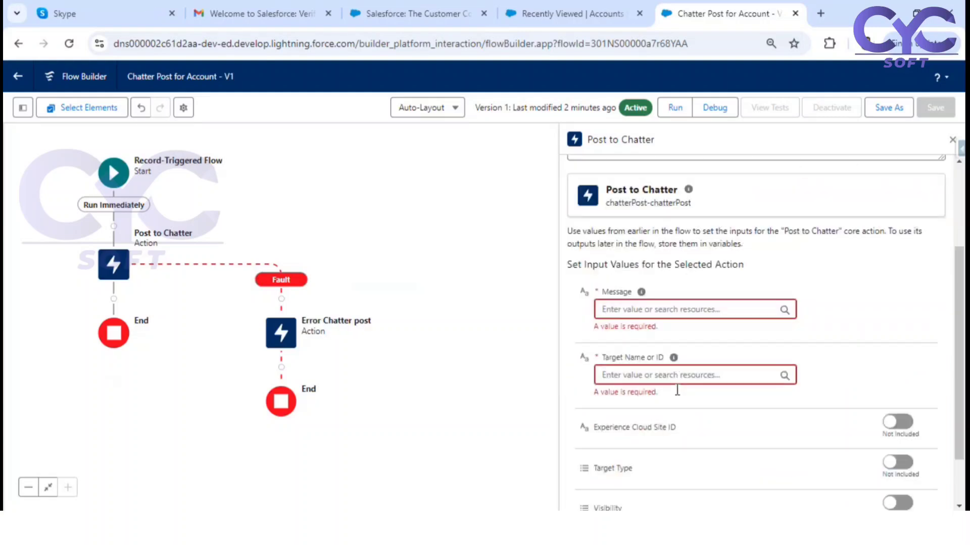
left_click(634, 241)
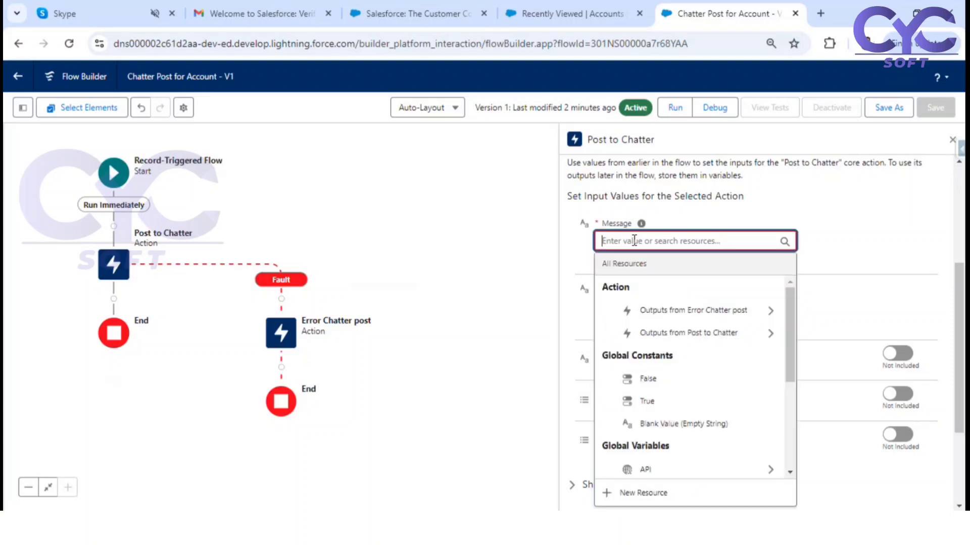
scroll(677, 344, "down", 2)
scroll(682, 349, "down", 2)
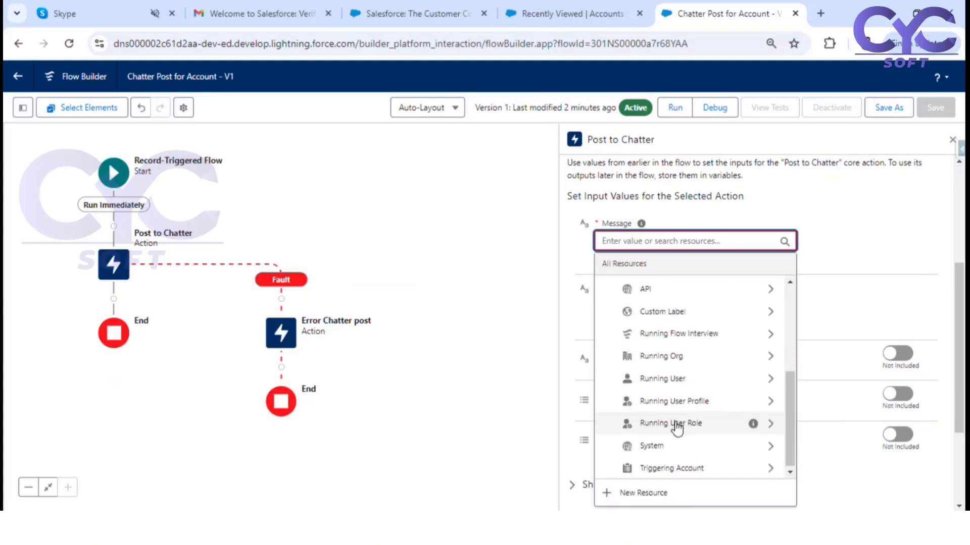
scroll(678, 415, "down", 3)
scroll(680, 281, "up", 5)
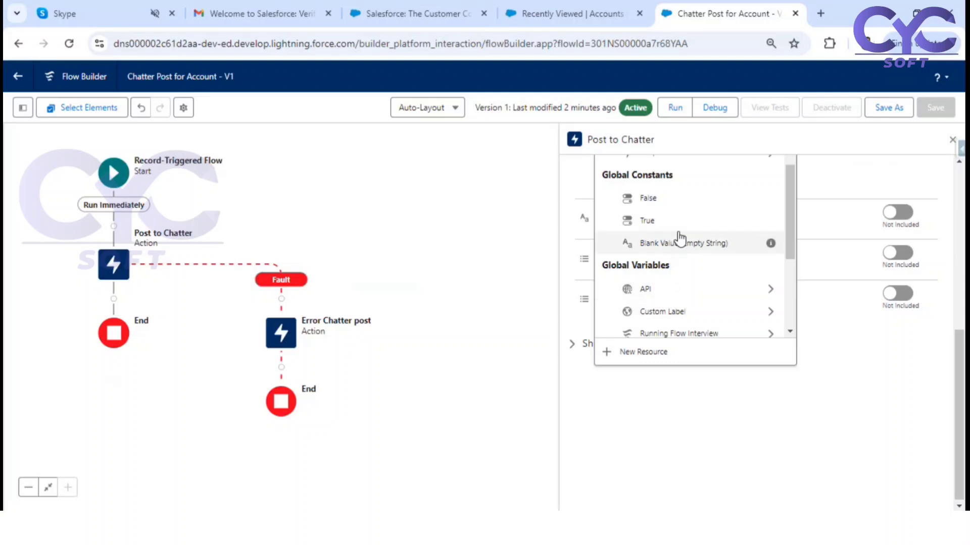
scroll(660, 202, "up", 1)
scroll(666, 255, "up", 5)
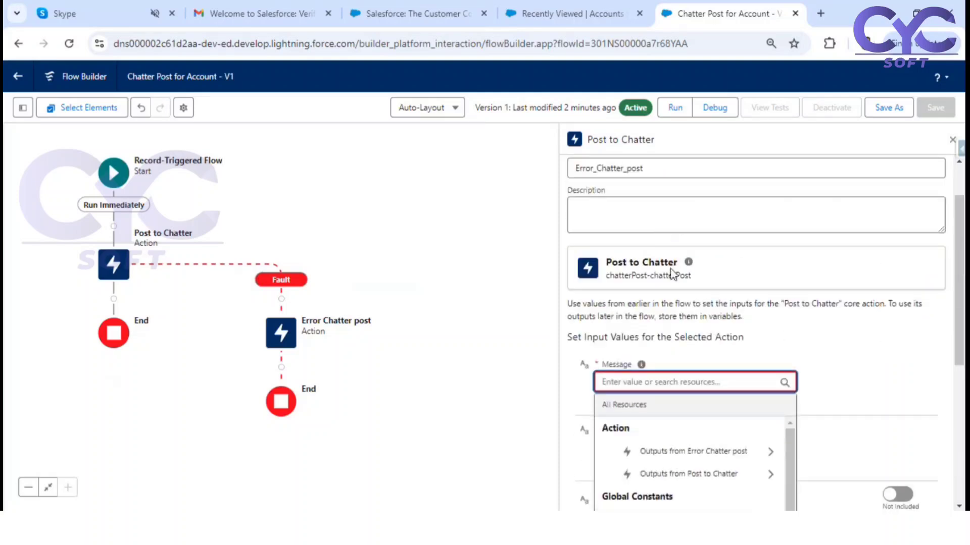
type("flo")
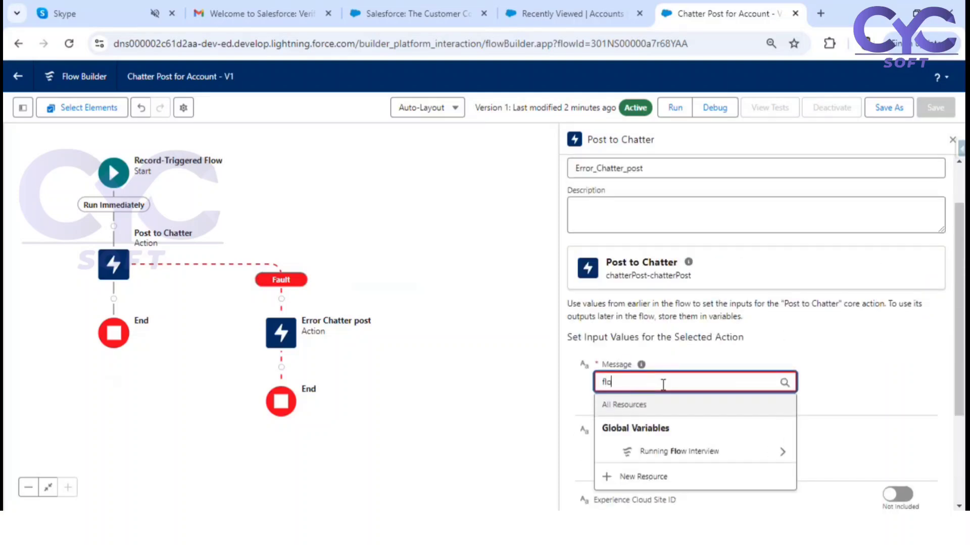
left_click(742, 451)
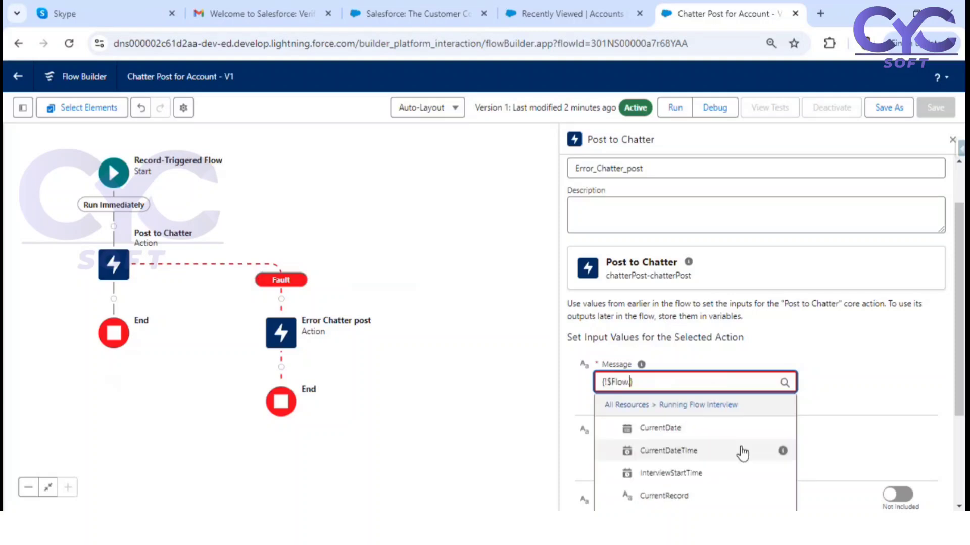
scroll(705, 458, "down", 2)
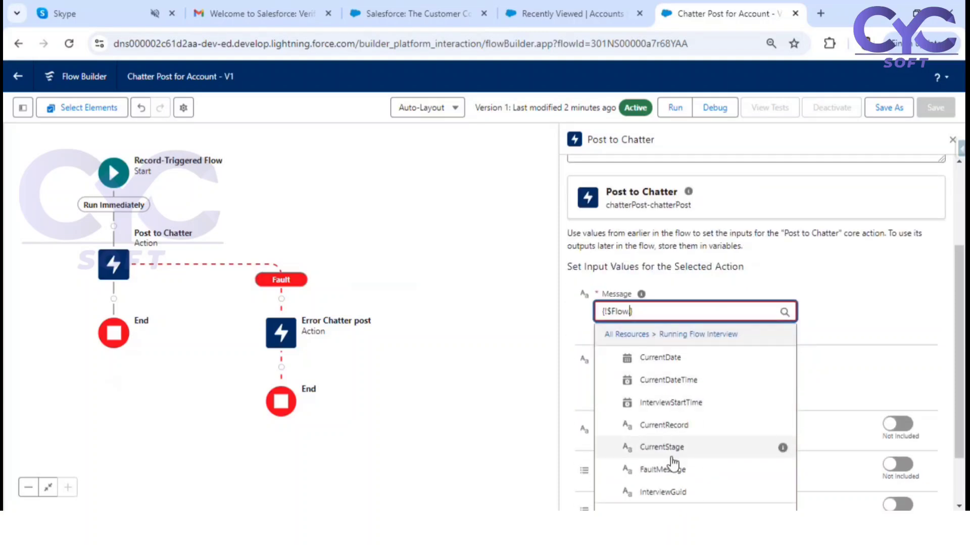
left_click(668, 471)
left_click(717, 313)
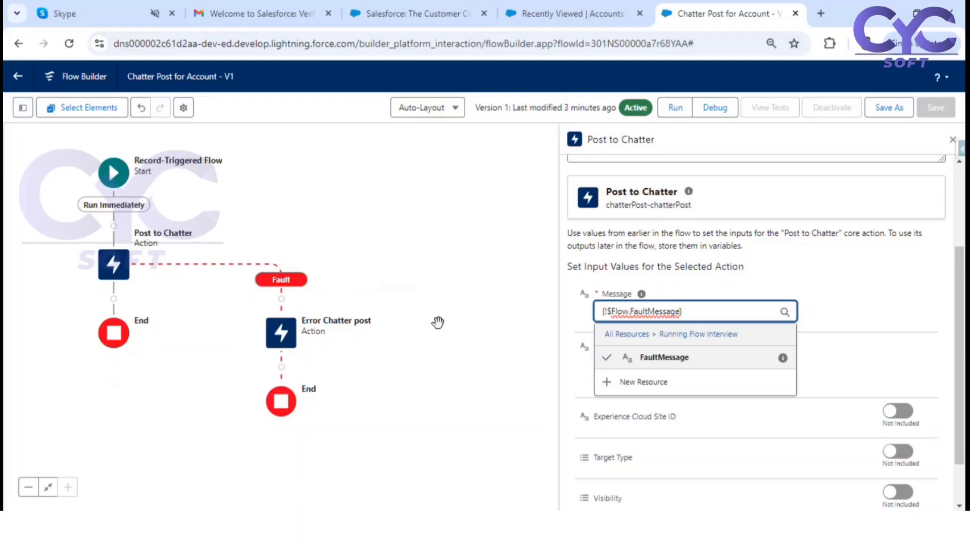
left_click(829, 302)
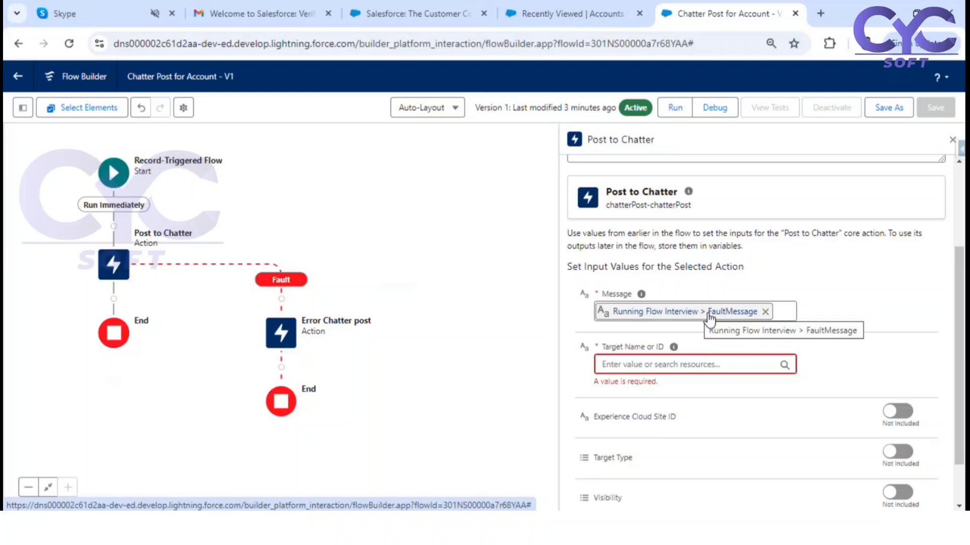
View the Chatter feed on the Edge Communications Test account record in Hospital Management.
left_click(617, 12)
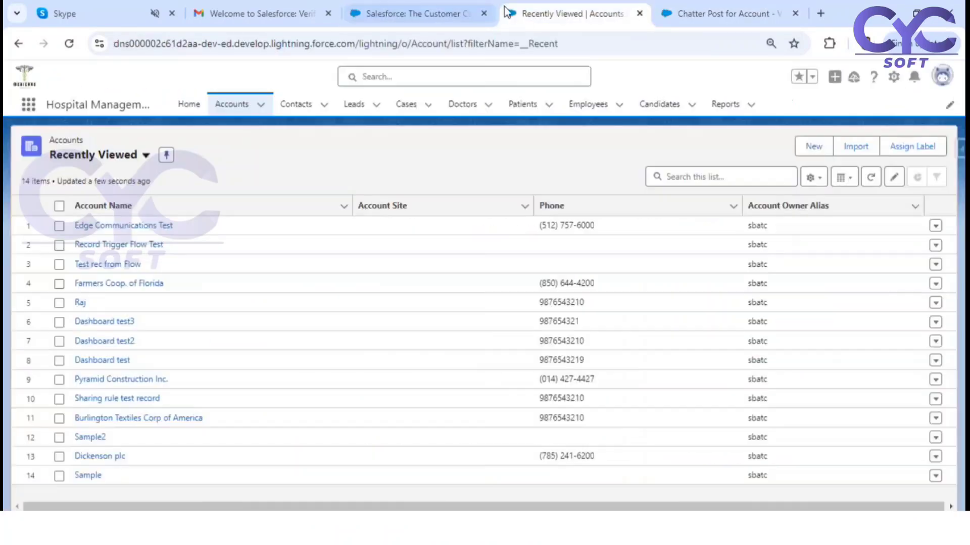
left_click(117, 225)
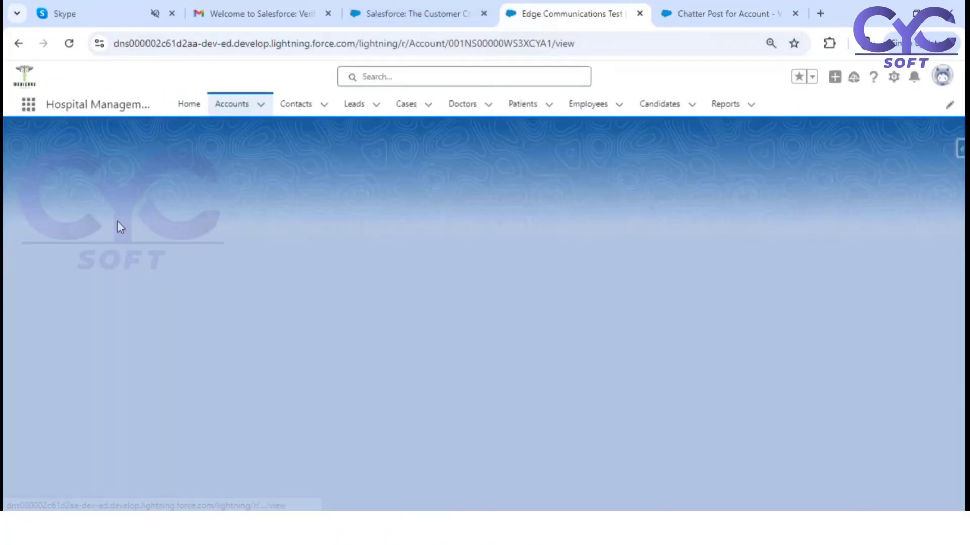
scroll(725, 288, "down", 5)
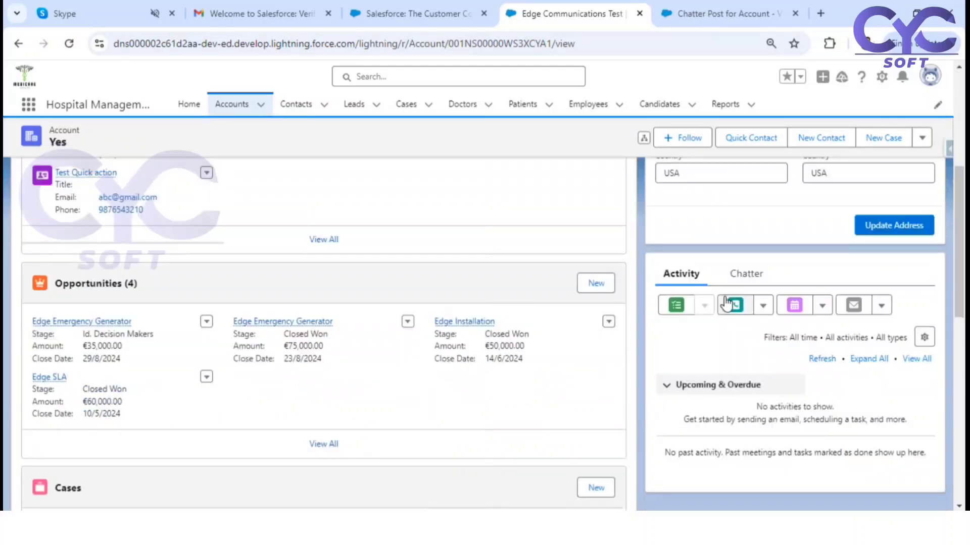
left_click(745, 273)
scroll(687, 340, "down", 3)
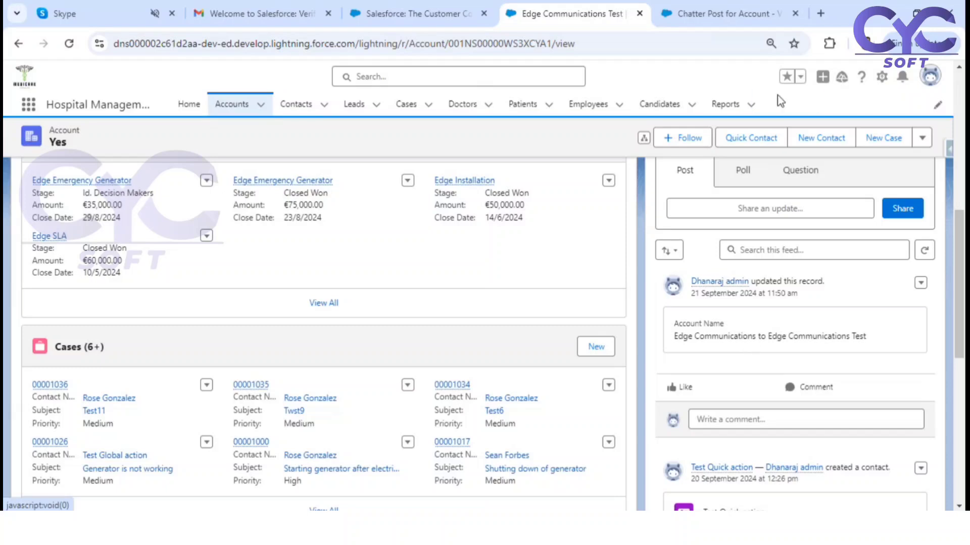
Back in the flow, set the Error Chatter post action's Target Name or ID to the Triggering Account's Account ID.
left_click(727, 16)
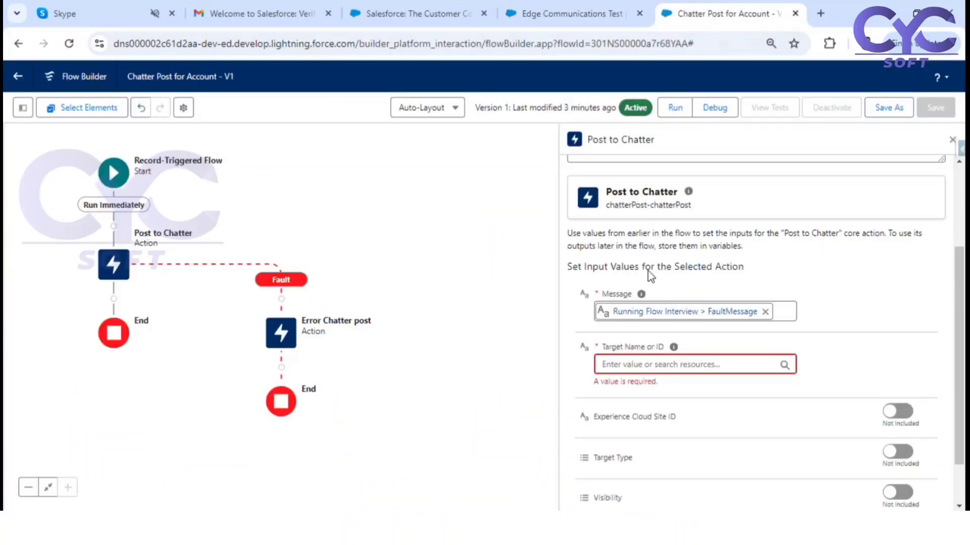
left_click(640, 362)
type("re")
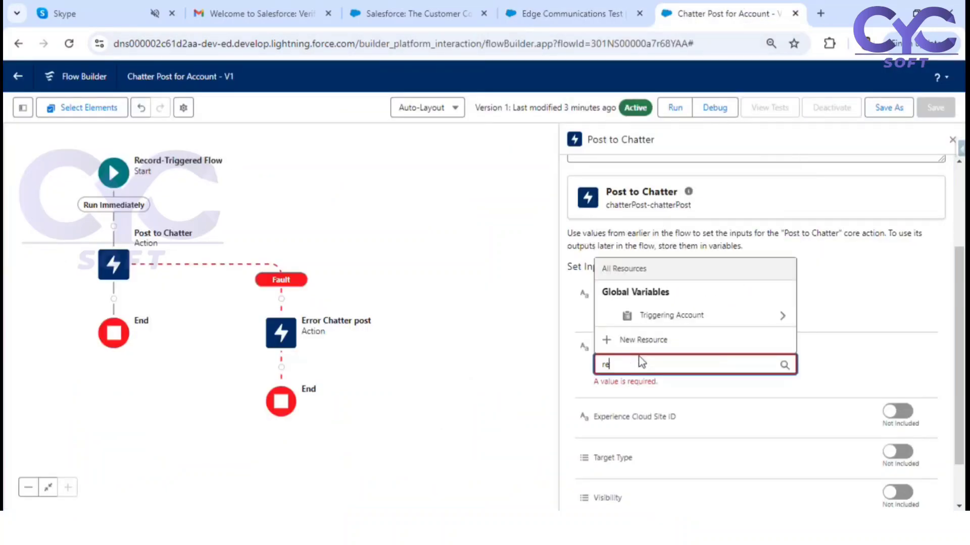
type("c")
left_click(716, 317)
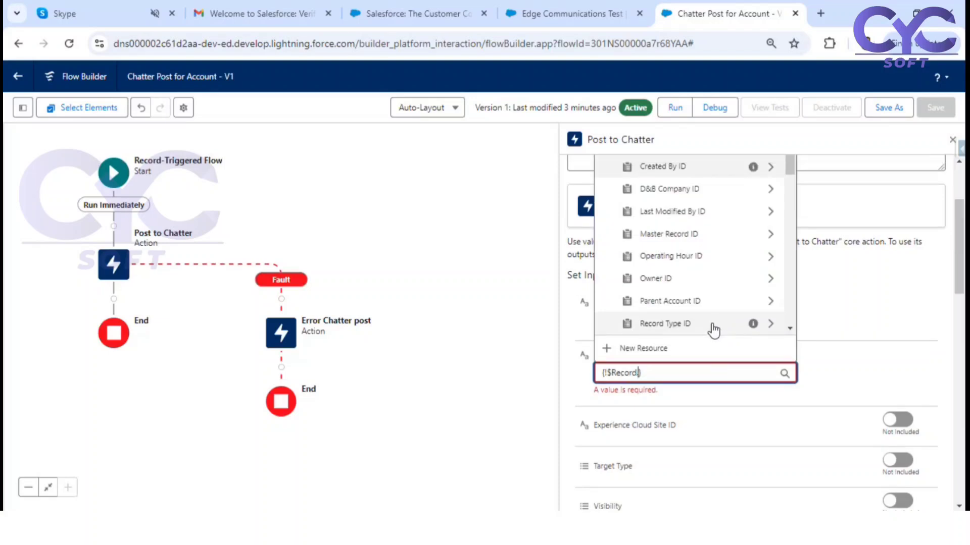
type("id")
scroll(714, 330, "down", 5)
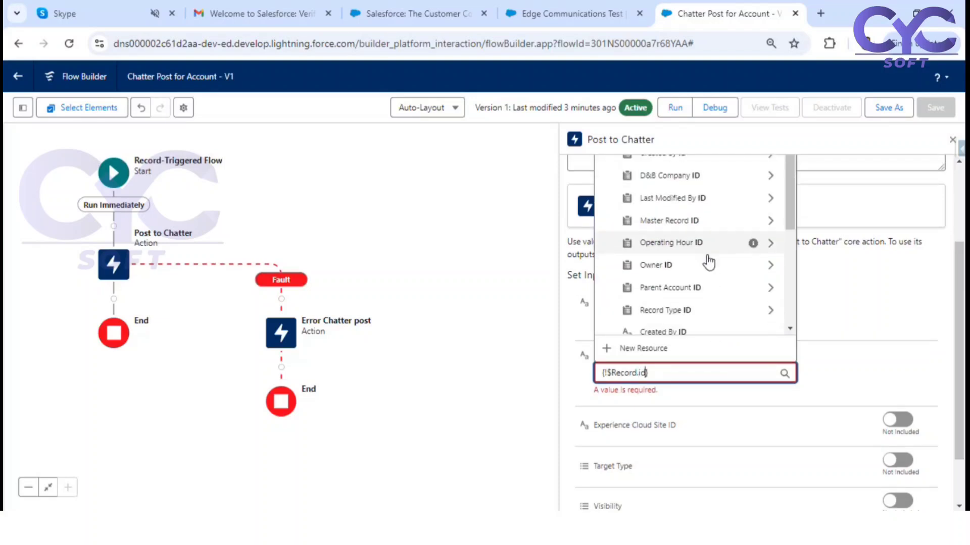
scroll(674, 286, "down", 2)
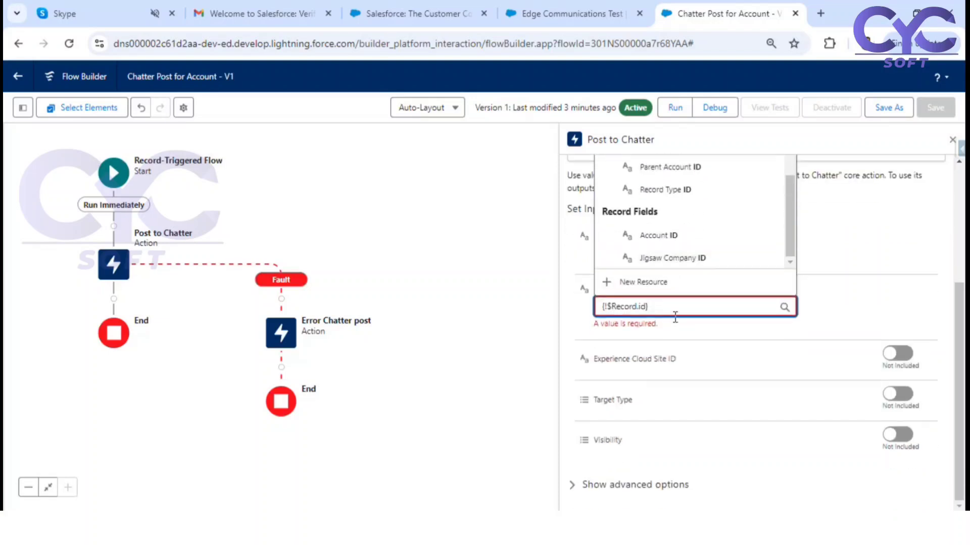
scroll(671, 256, "up", 4)
scroll(677, 253, "down", 2)
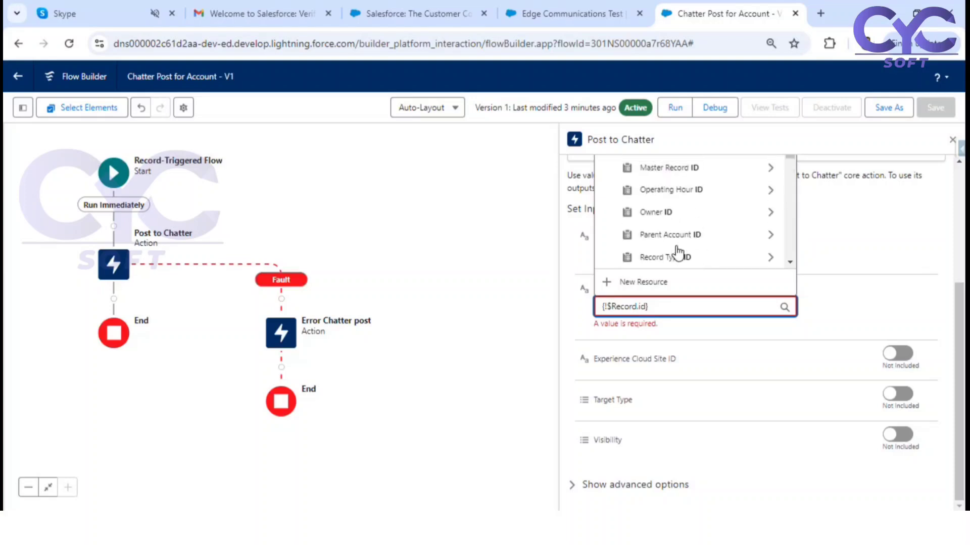
scroll(677, 255, "up", 3)
scroll(676, 259, "down", 3)
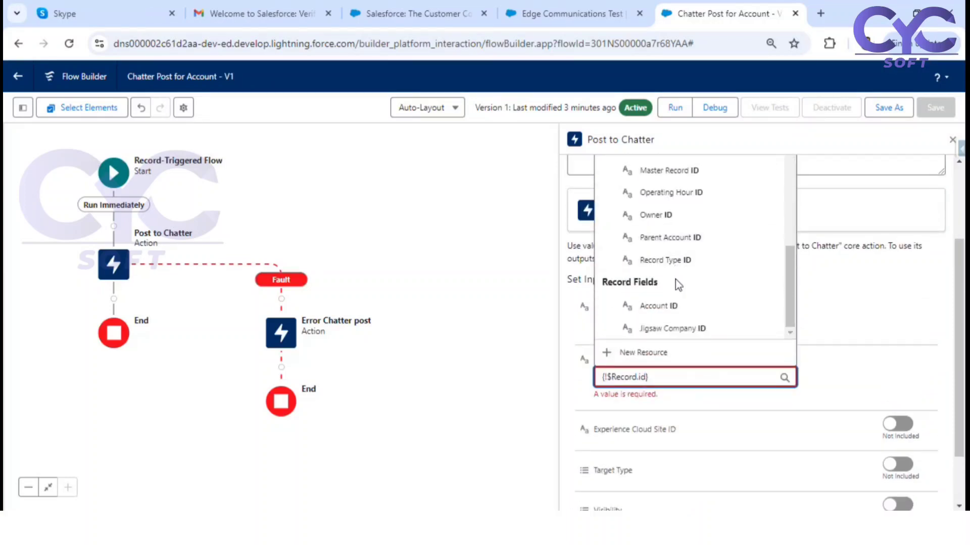
left_click(673, 314)
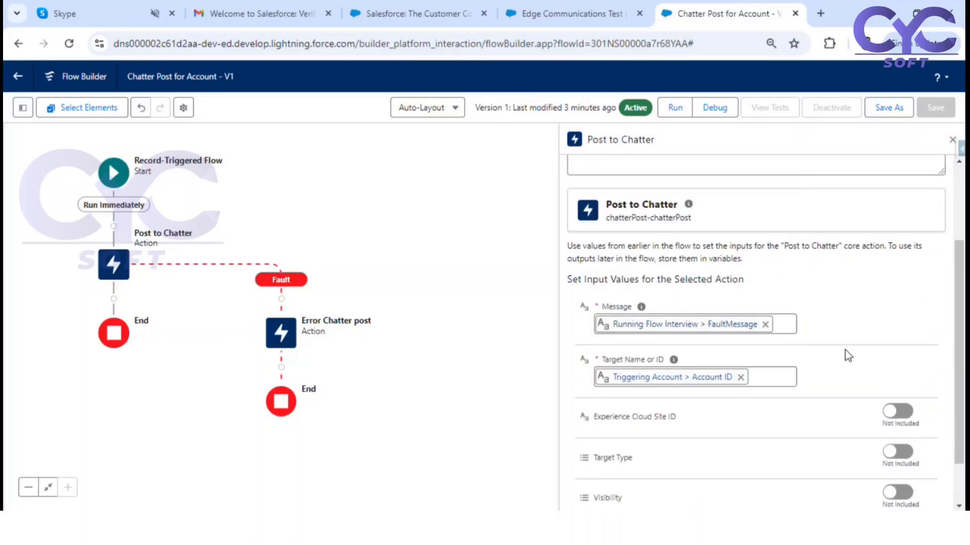
Save the flow as a new version of Chatter Post for Account and close the Error Chatter post action's settings.
left_click(888, 107)
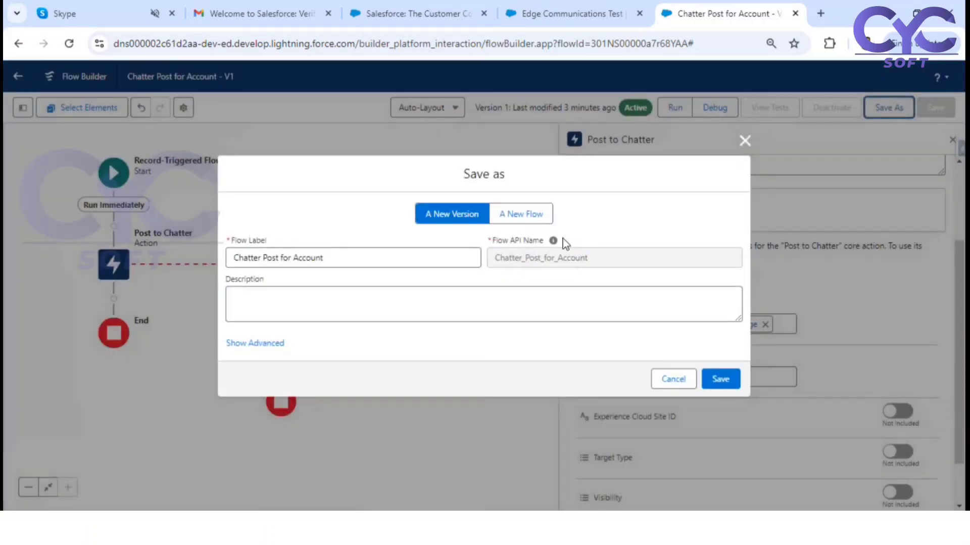
left_click(724, 382)
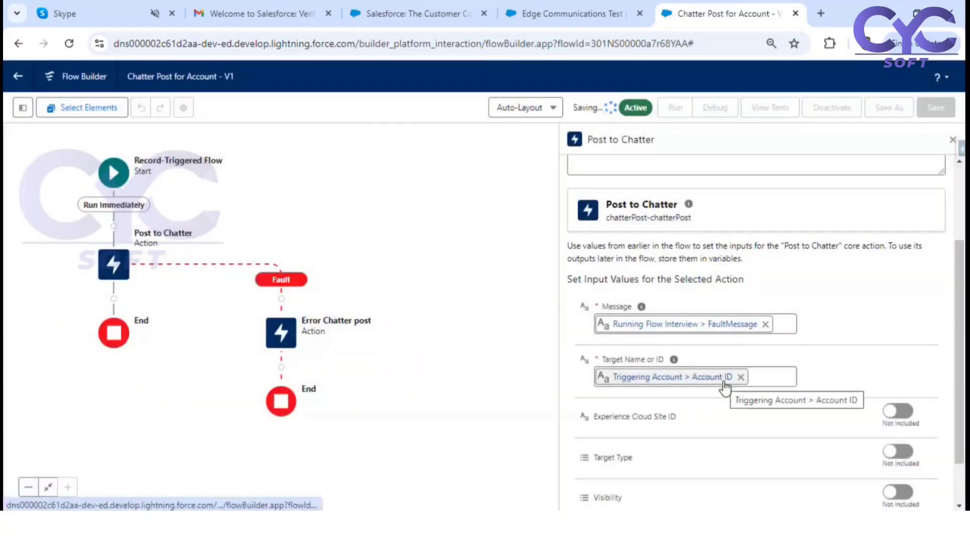
left_click(952, 140)
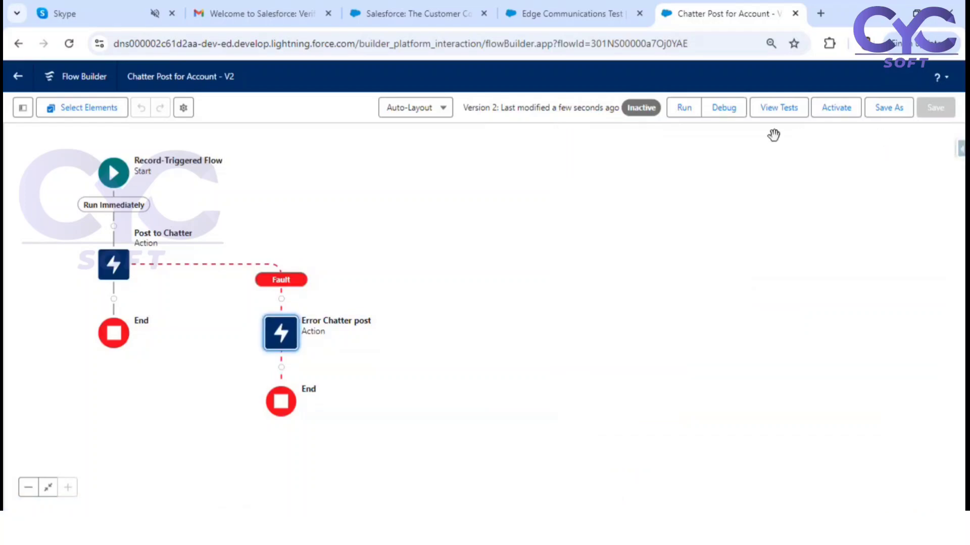
Debug the flow's Run Immediately path using the Edge Communications Test account as the triggering record.
left_click(721, 109)
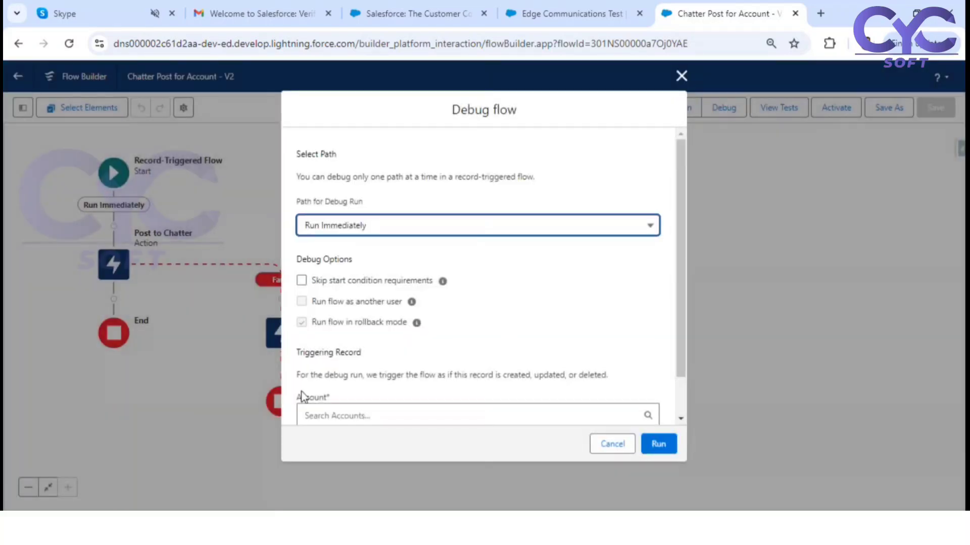
left_click(390, 411)
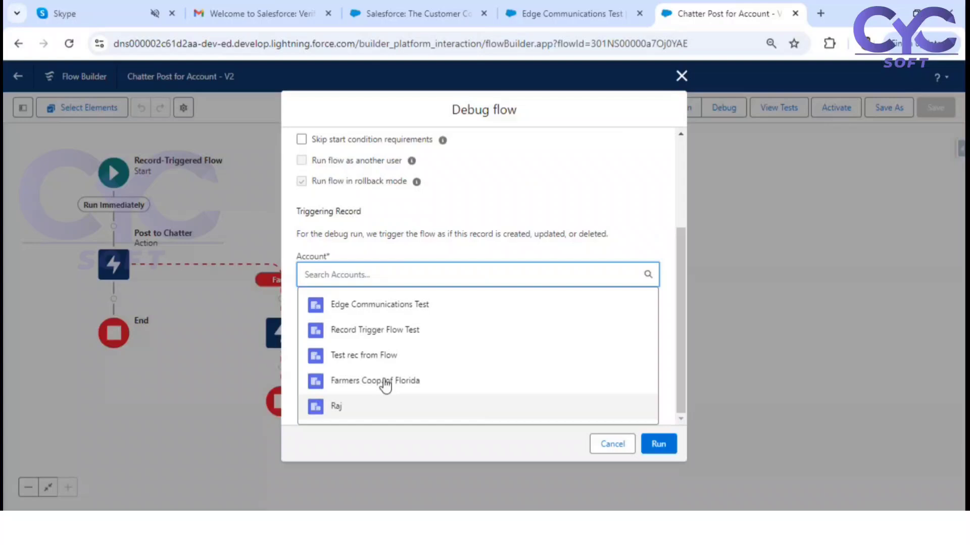
left_click(381, 312)
left_click(658, 445)
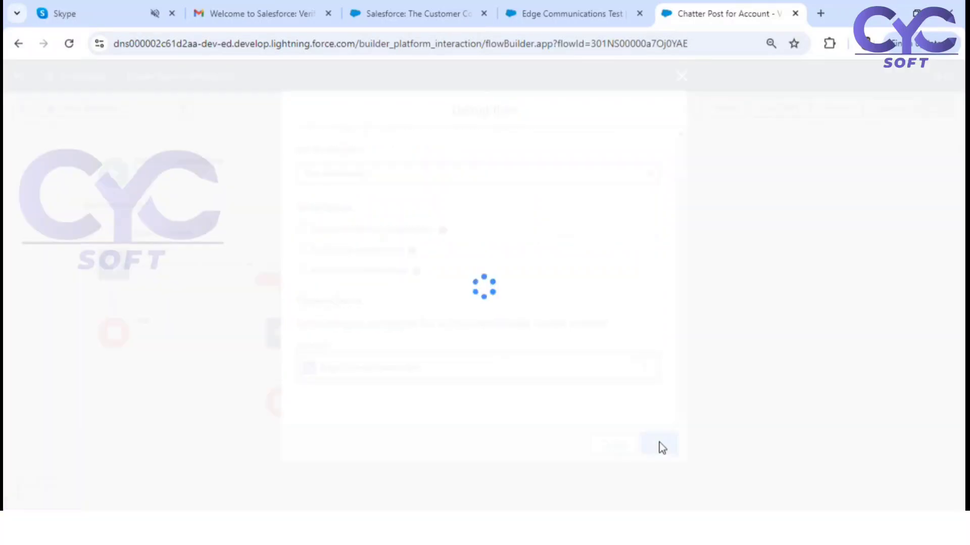
Examine the debug details of the Error Chatter post action, including its fault message and target record inputs.
scroll(733, 407, "down", 2)
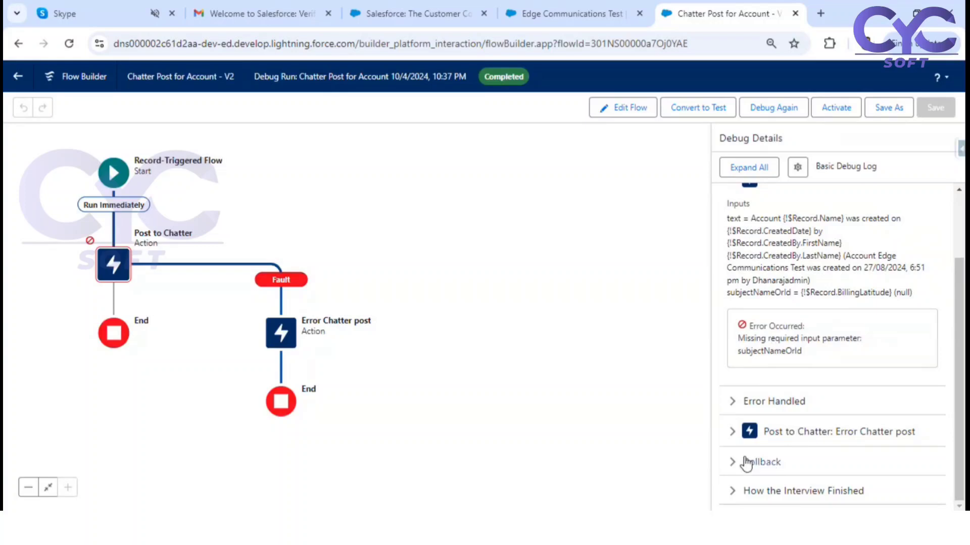
left_click(734, 434)
scroll(798, 414, "down", 2)
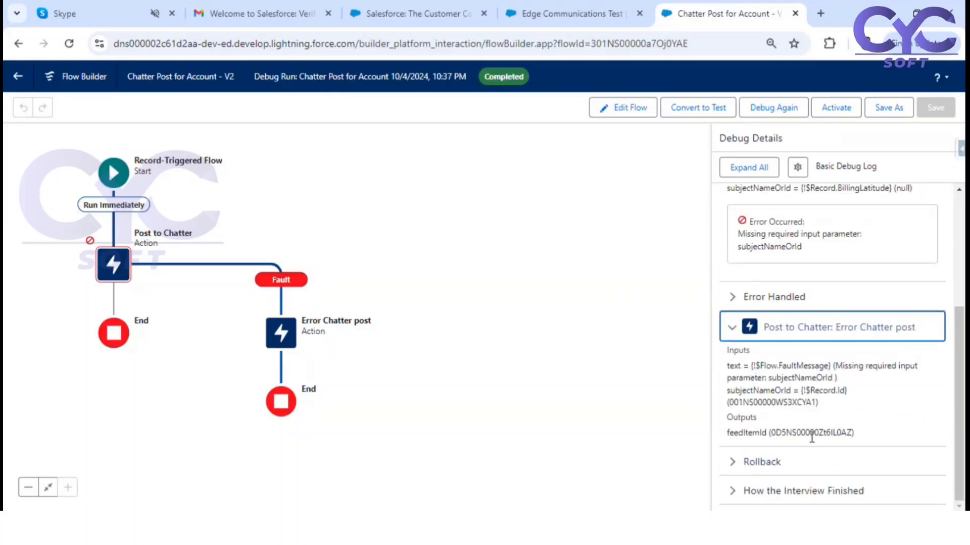
mouse_move(835, 364)
left_mouse_down()
mouse_move(857, 386)
mouse_move(843, 379)
left_mouse_up()
left_click(860, 407)
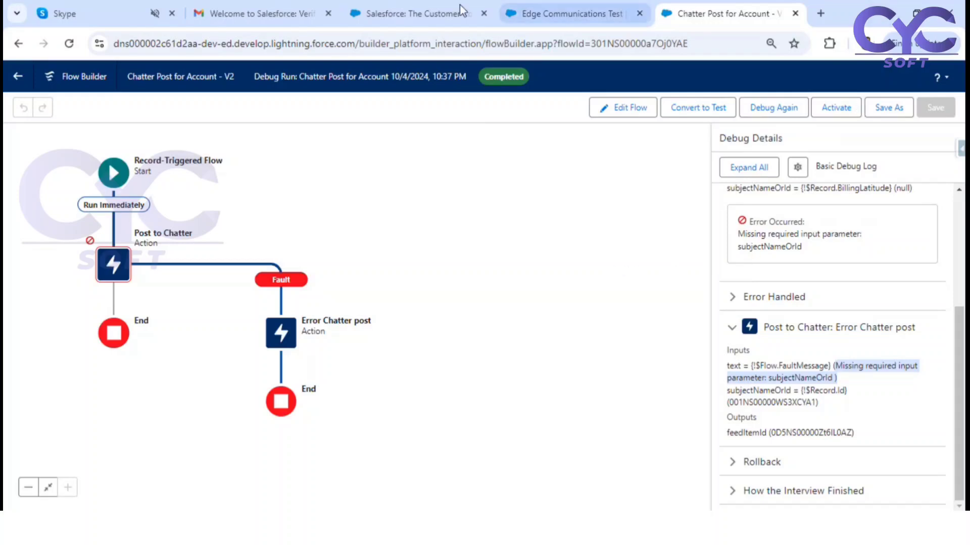
Switch to the Hospital Management account record and open the Accounts list.
left_click(576, 13)
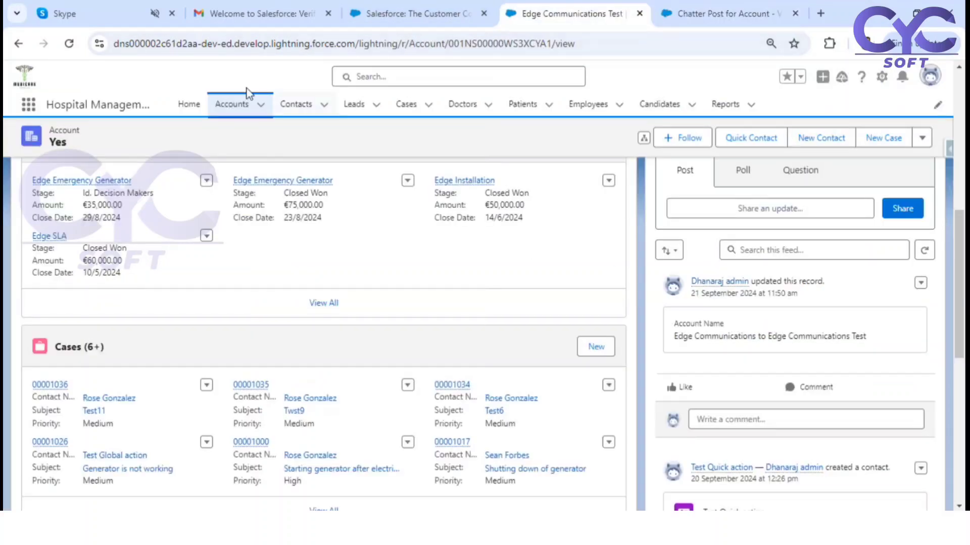
left_click(227, 105)
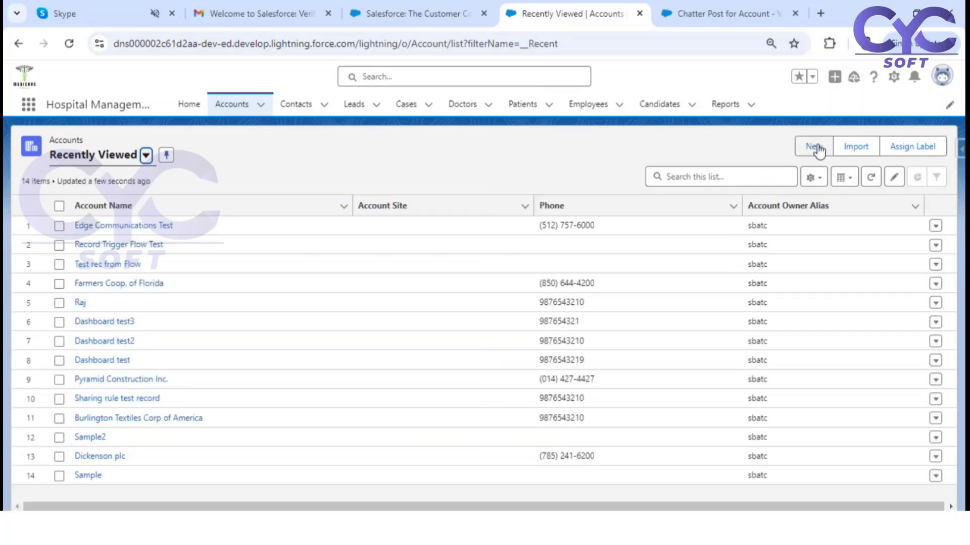
left_click(815, 147)
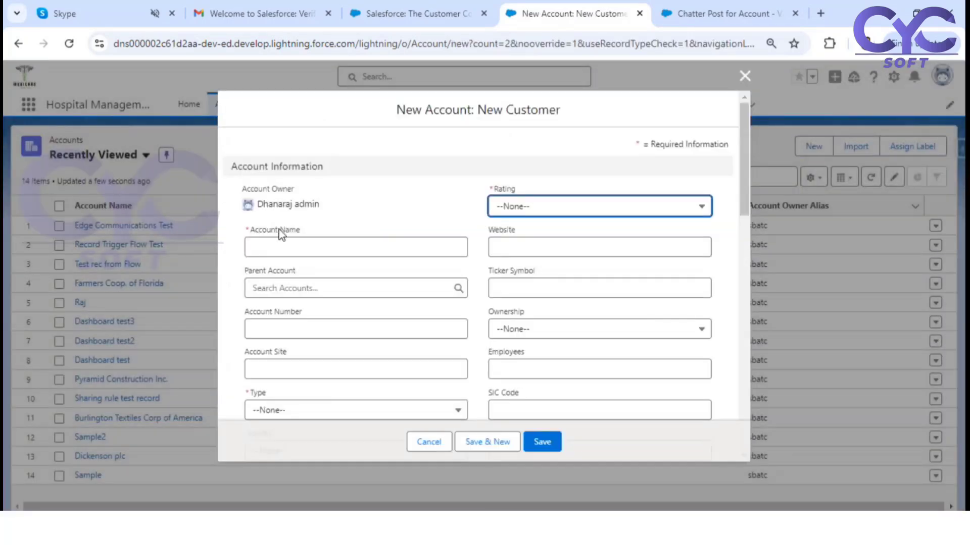
left_click(282, 244)
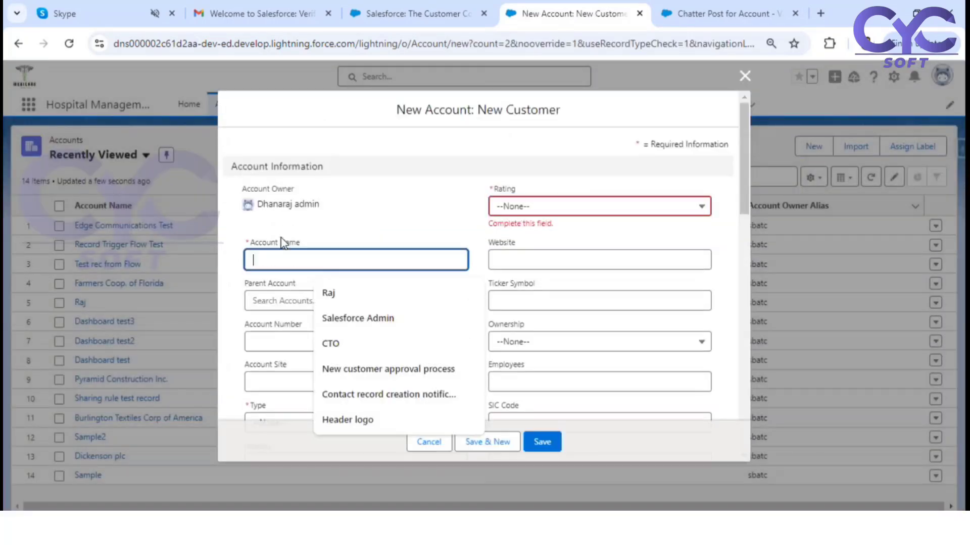
type("Test")
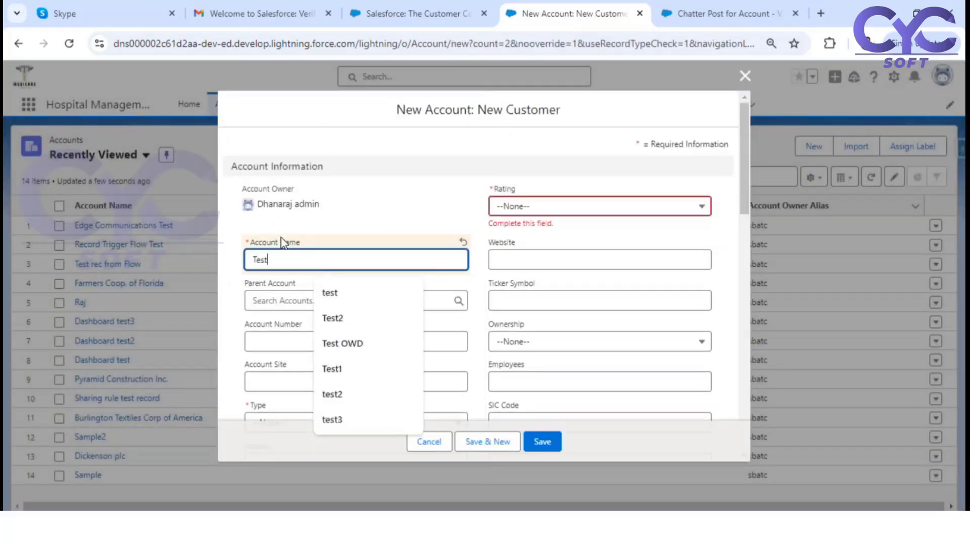
type(" After Save Flow")
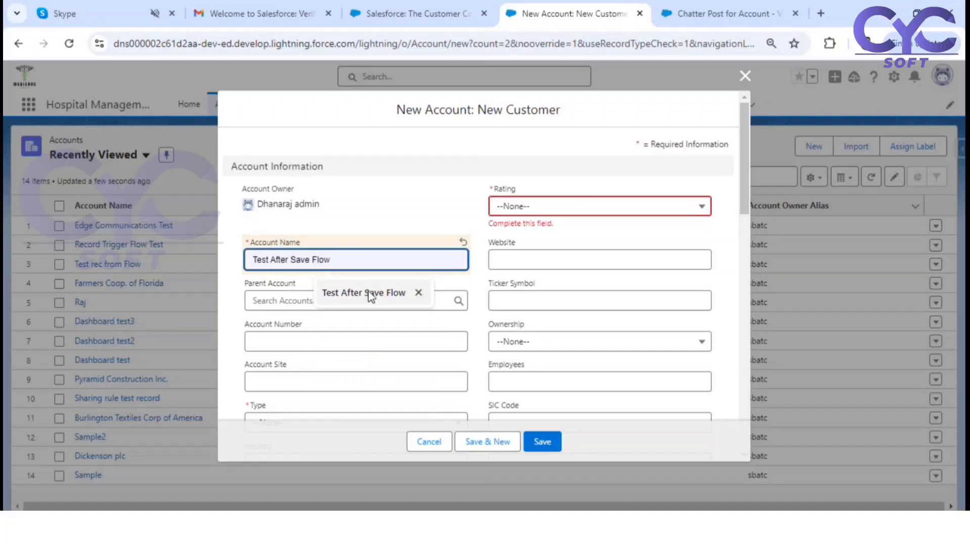
left_click(367, 294)
left_click(533, 207)
left_click(536, 252)
scroll(341, 361, "down", 3)
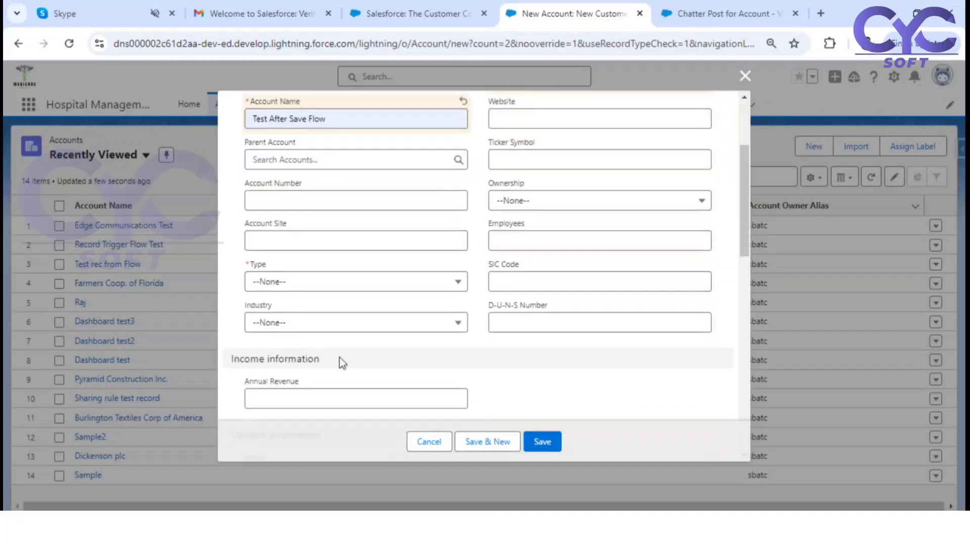
scroll(324, 303, "down", 1)
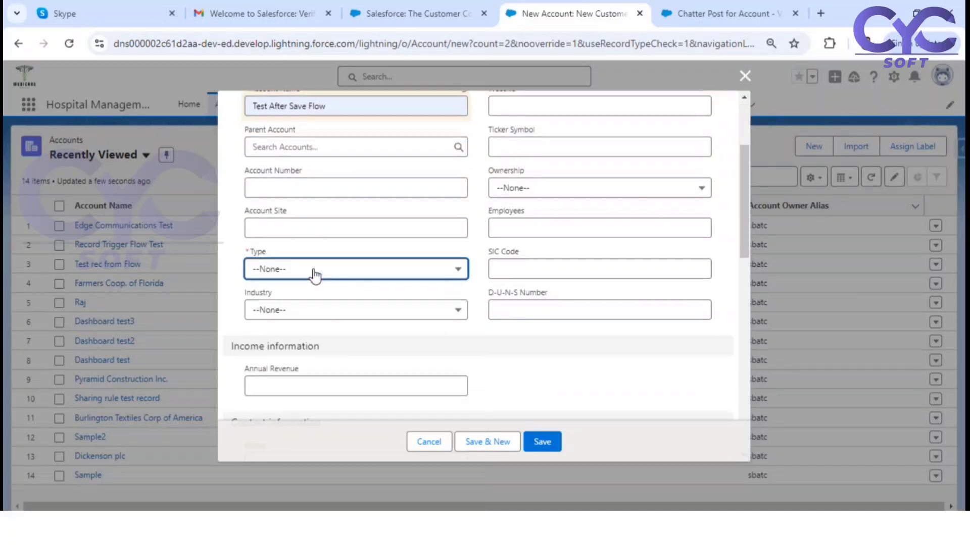
left_click(314, 274)
left_click(310, 317)
left_click(544, 442)
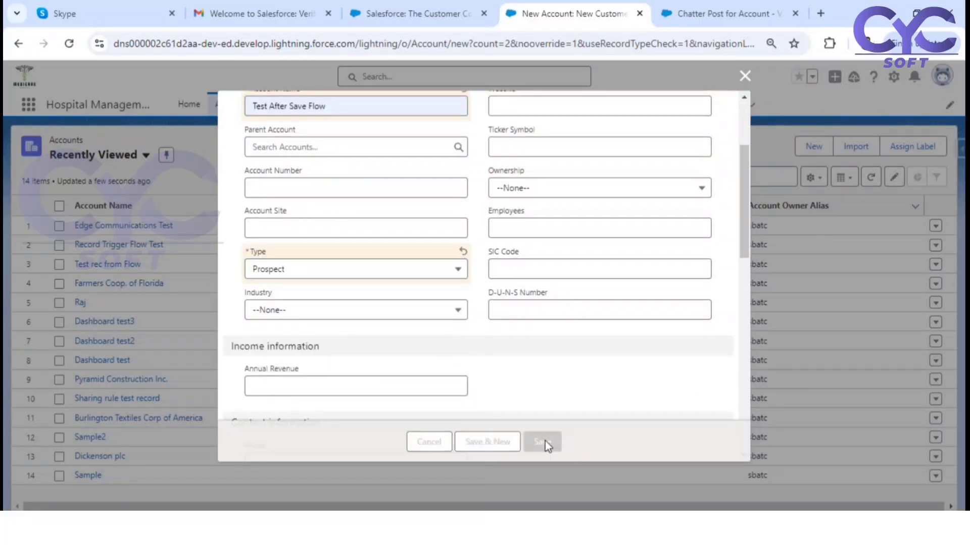
left_click(440, 441)
Return to the flow and activate version 2 of Chatter Post for Account.
left_click(438, 21)
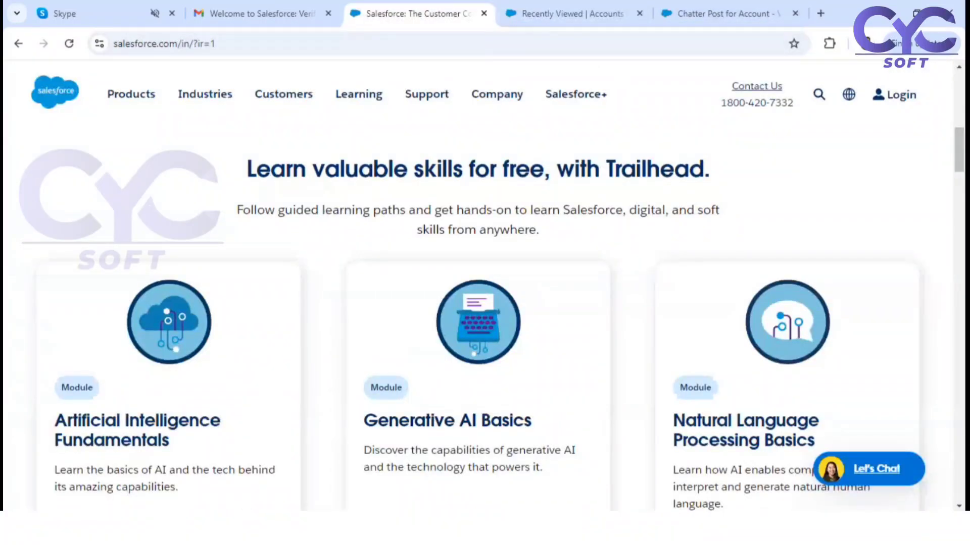
left_click(760, 11)
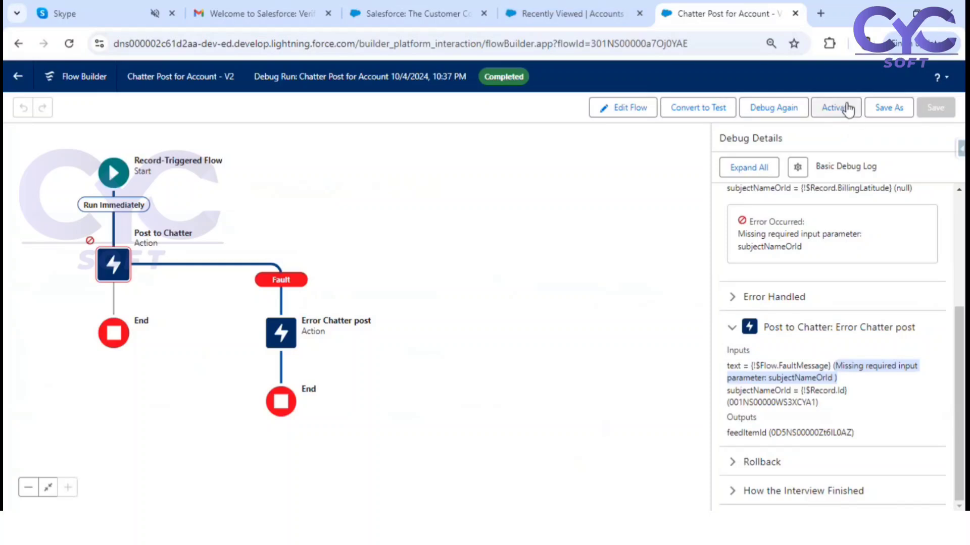
left_click(827, 114)
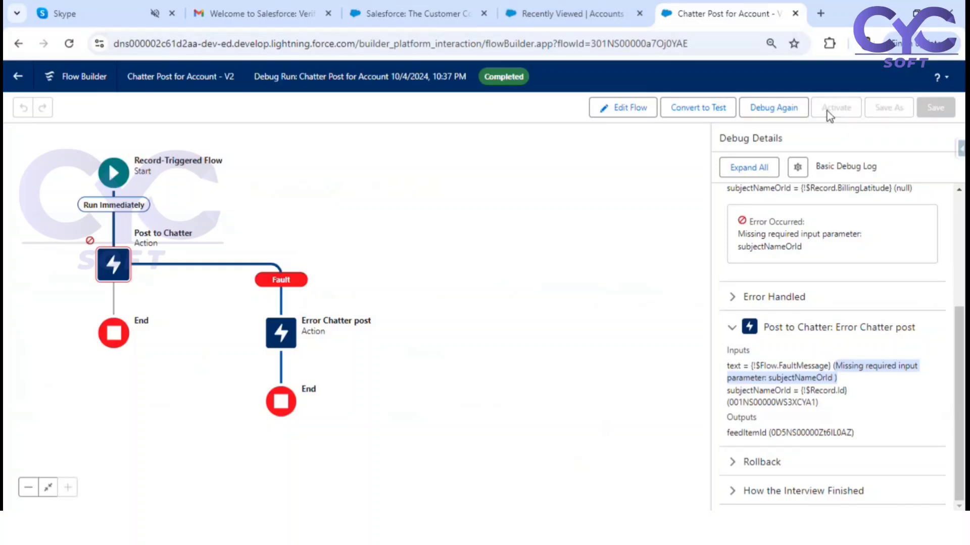
Go back to the Accounts list in Hospital Management and reload the page.
left_click(557, 16)
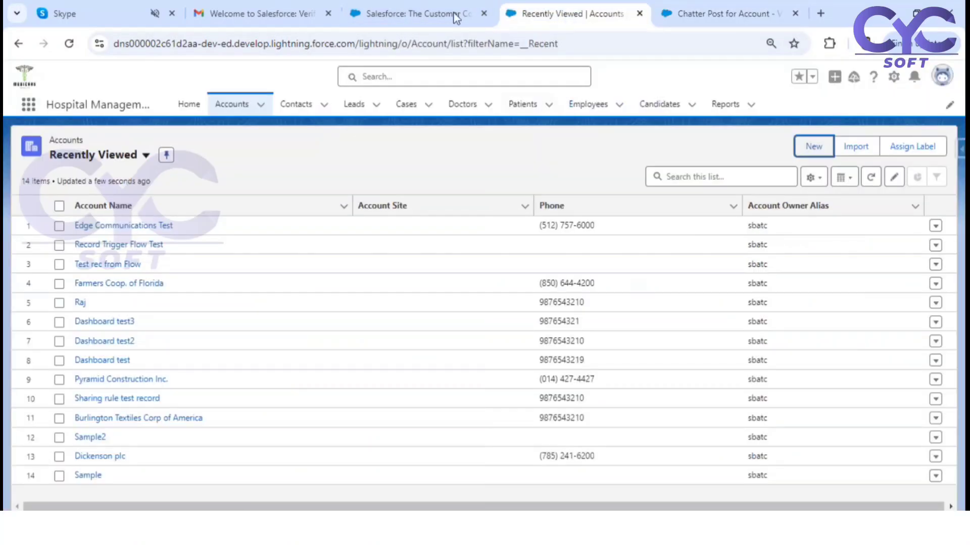
left_click(818, 149)
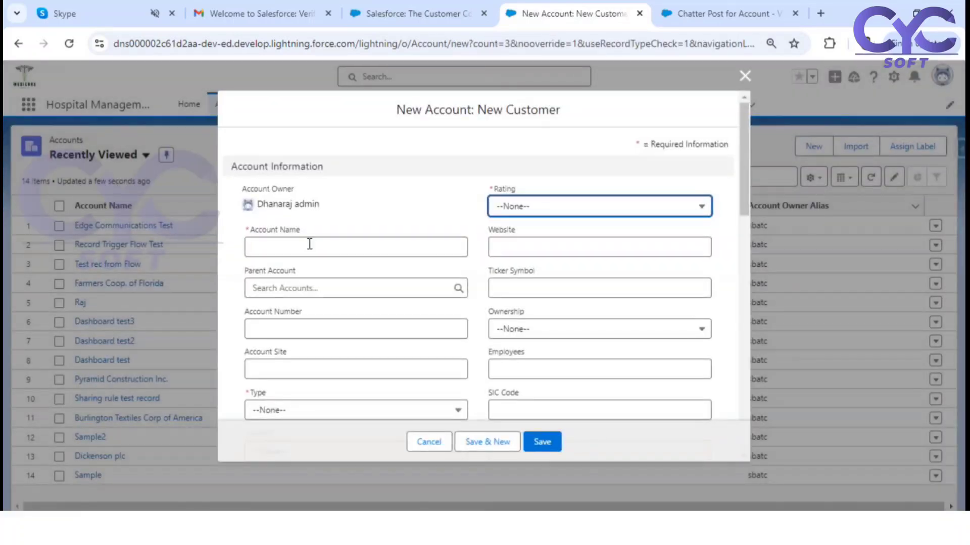
left_click(302, 255)
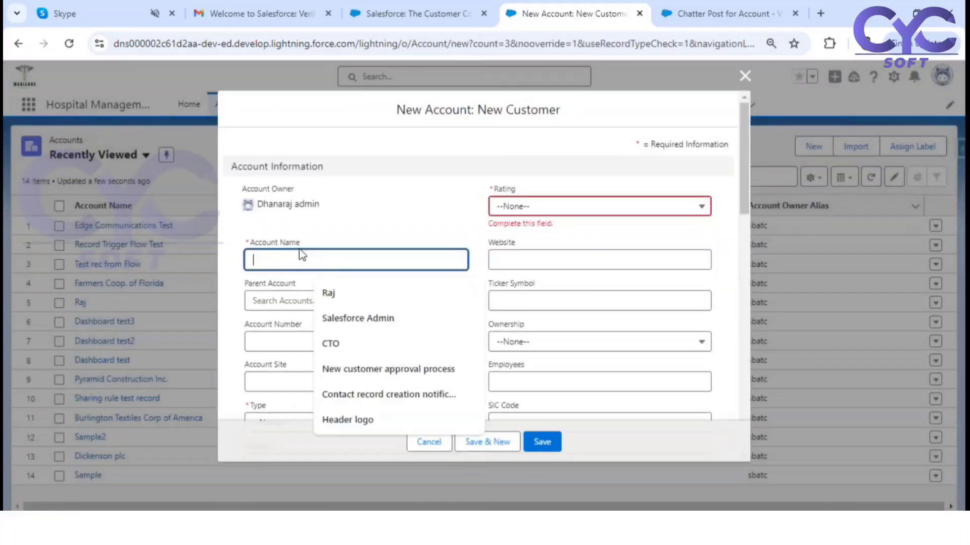
left_click(744, 77)
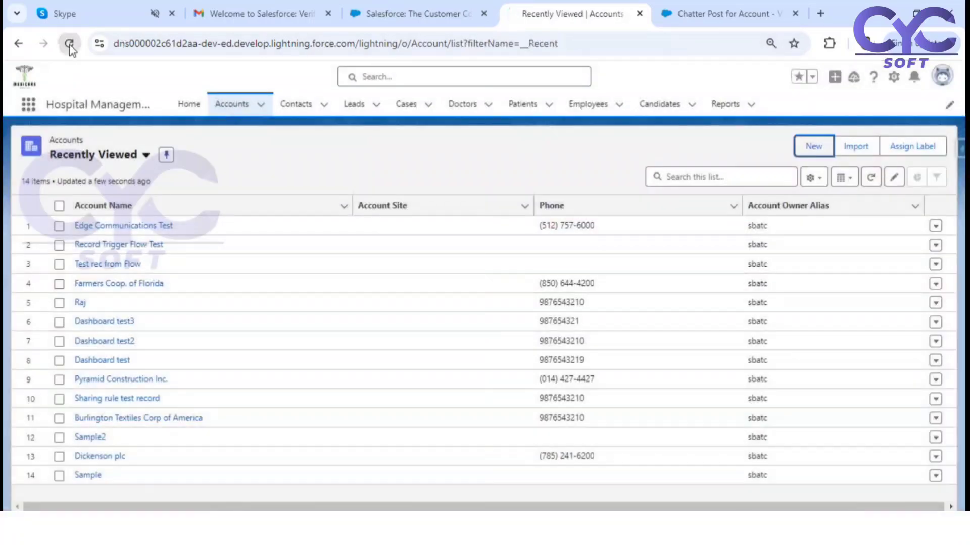
left_click(70, 44)
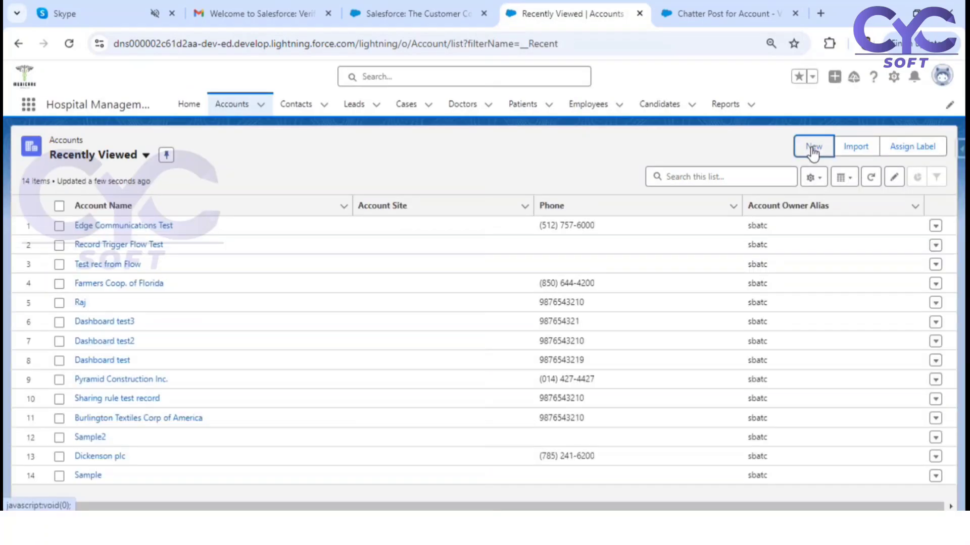
Create and save a new account named Test After Save Flow with Rating Hot and Type Prospect.
left_click(811, 148)
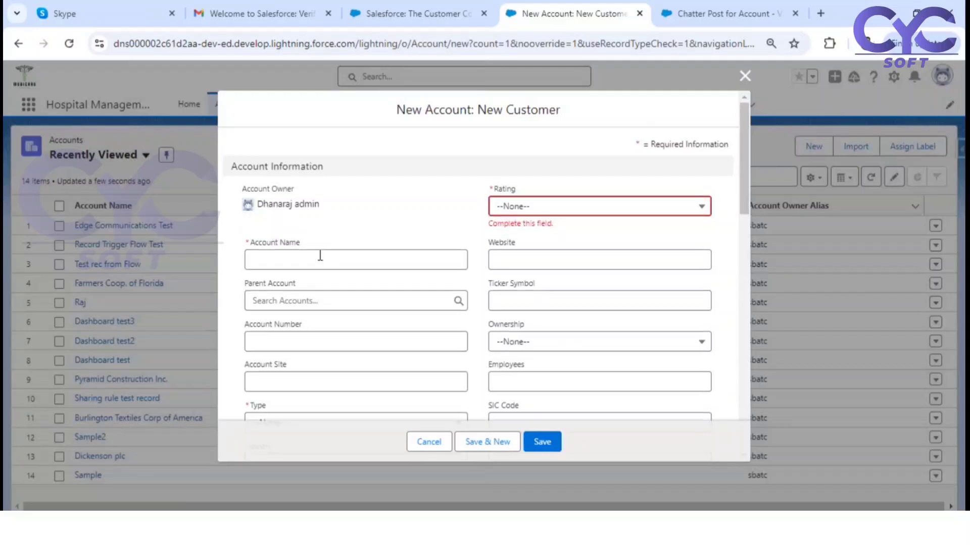
left_click(319, 256)
type("test")
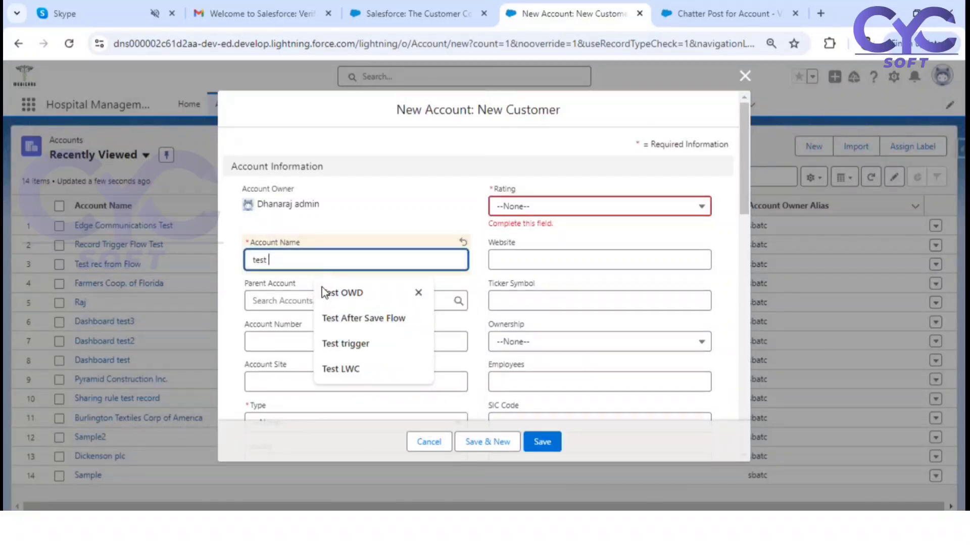
left_click(353, 318)
left_click(505, 206)
left_click(520, 254)
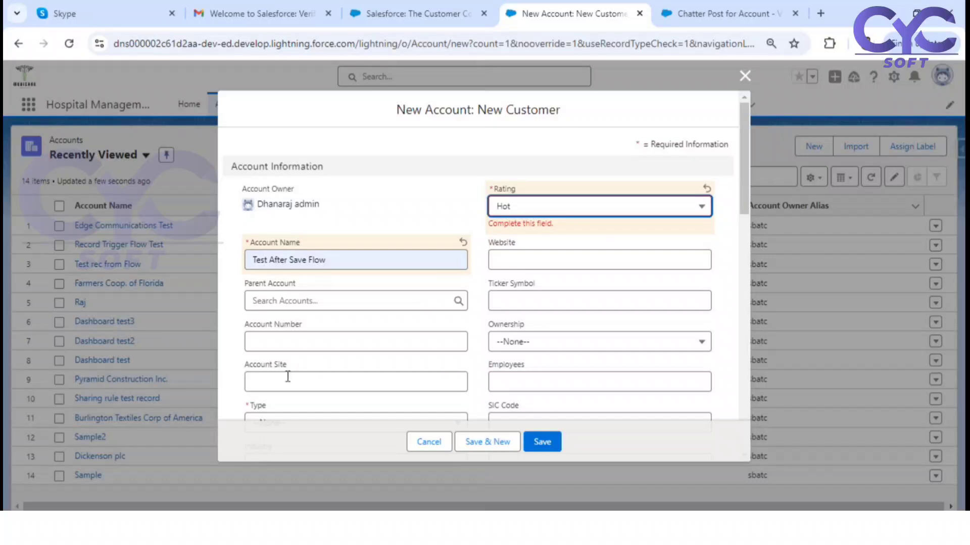
scroll(281, 303, "down", 3)
left_click(298, 272)
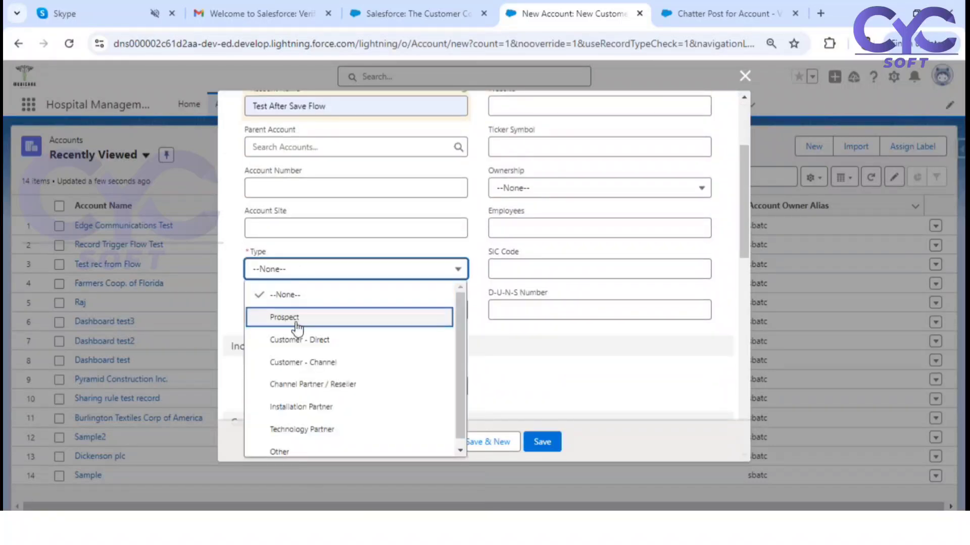
left_click(298, 319)
left_click(542, 442)
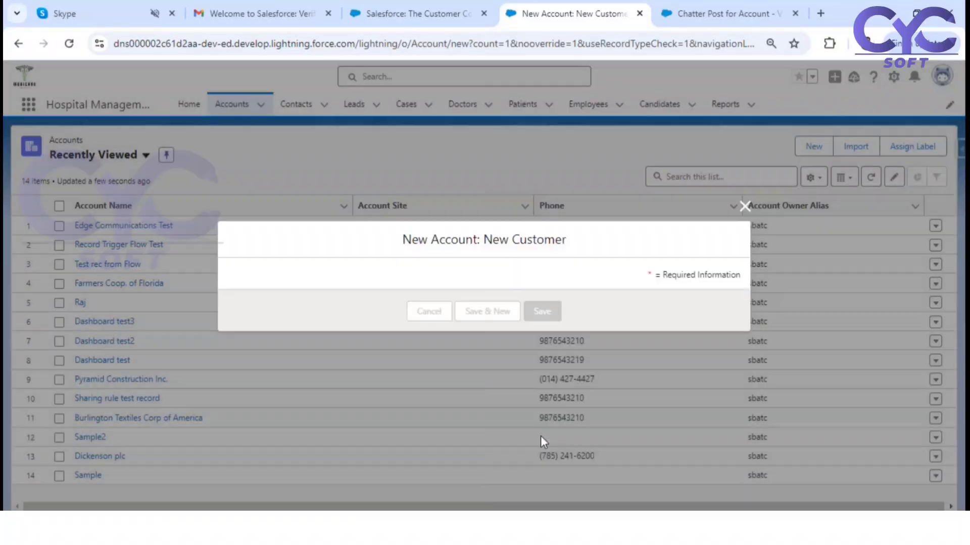
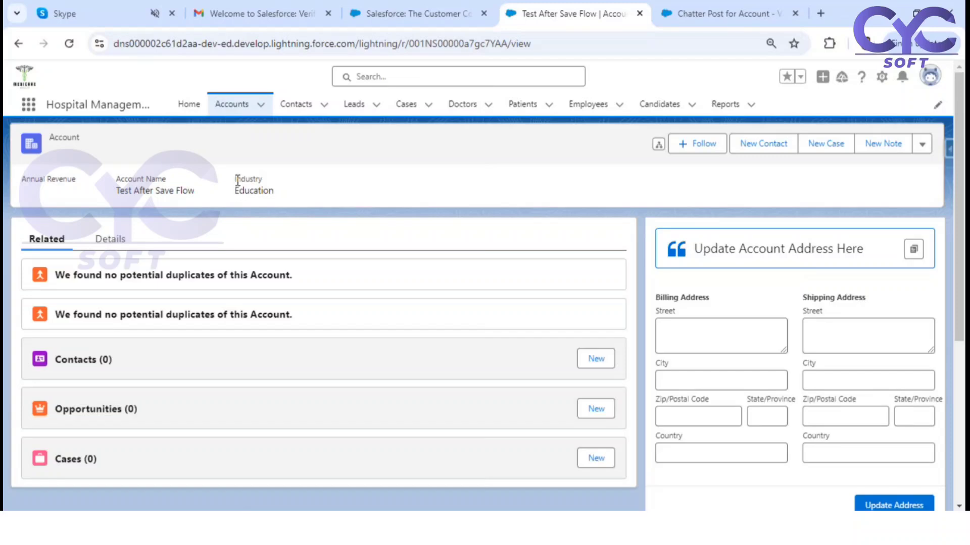
Examine the Industry, Description and other detail fields on the Test After Save Flow account record.
left_click_drag(235, 191, 267, 196)
left_click(112, 239)
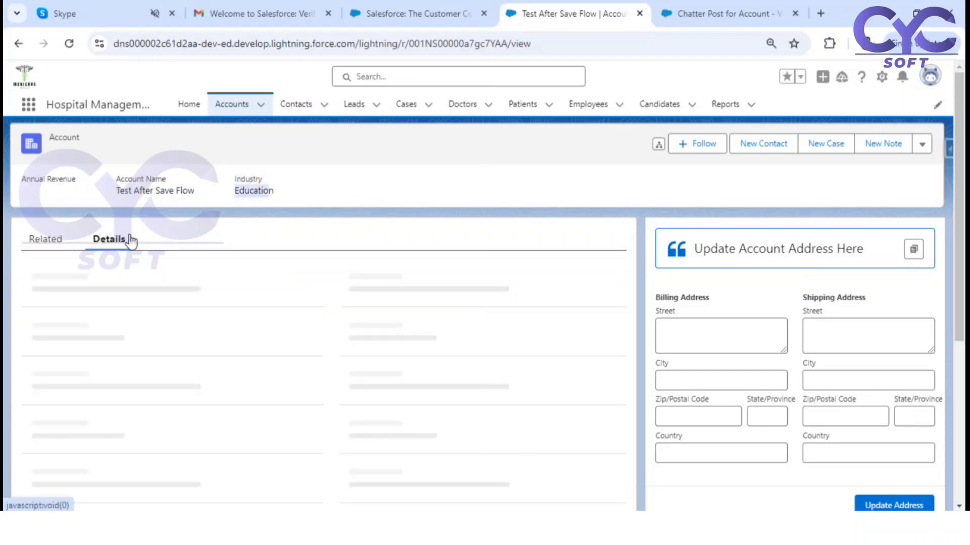
scroll(197, 270, "down", 10)
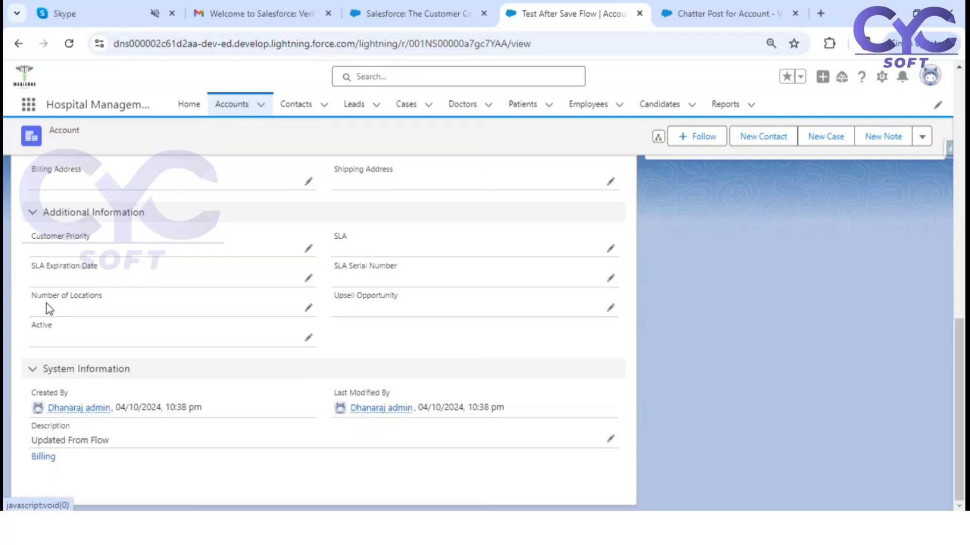
scroll(161, 282, "up", 8)
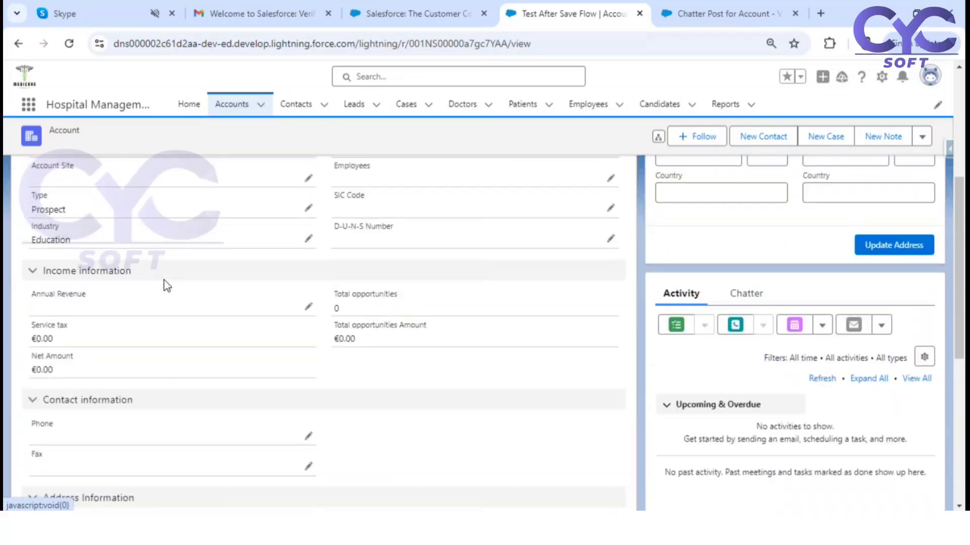
Open the Chatter feed on the Test After Save Flow account and examine its latest post alongside the record's details.
scroll(166, 279, "up", 4)
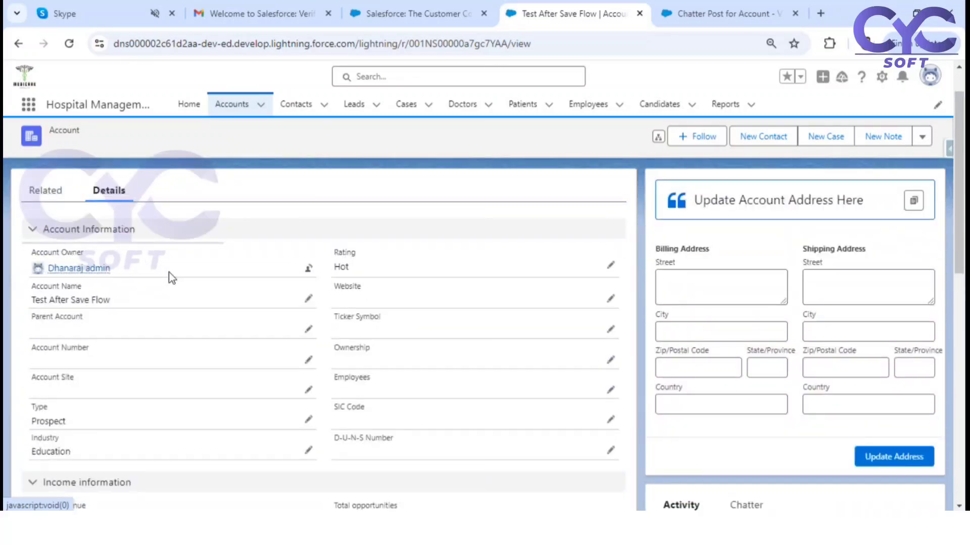
scroll(760, 319, "down", 5)
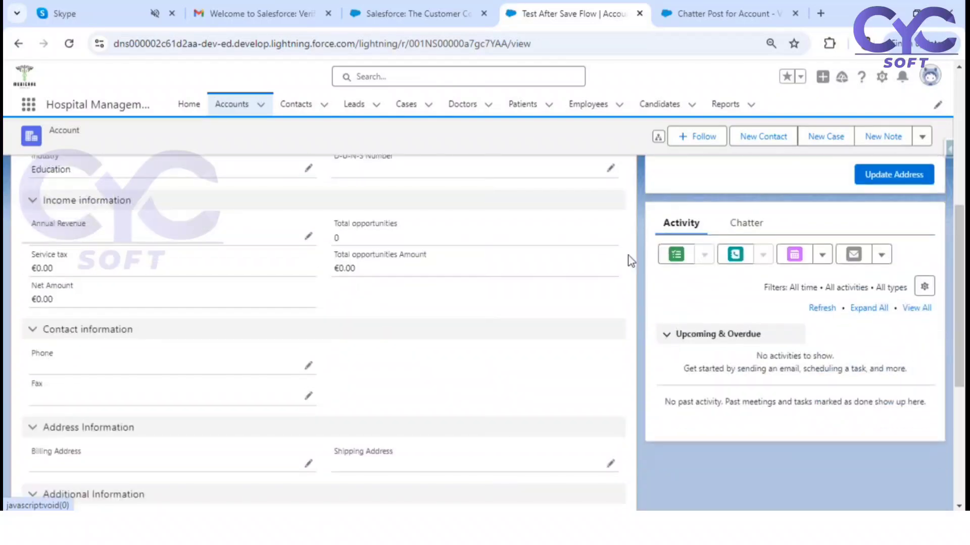
left_click(752, 227)
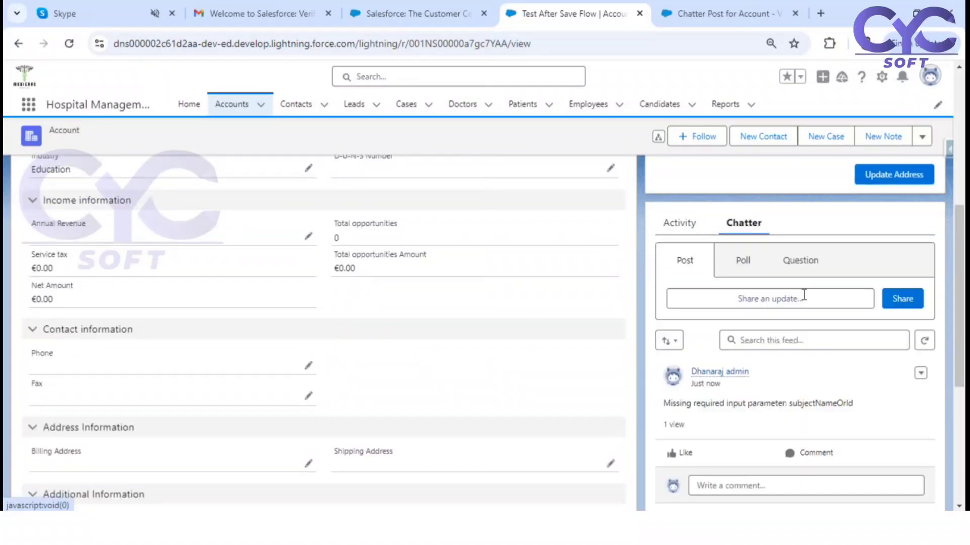
scroll(757, 286, "down", 3)
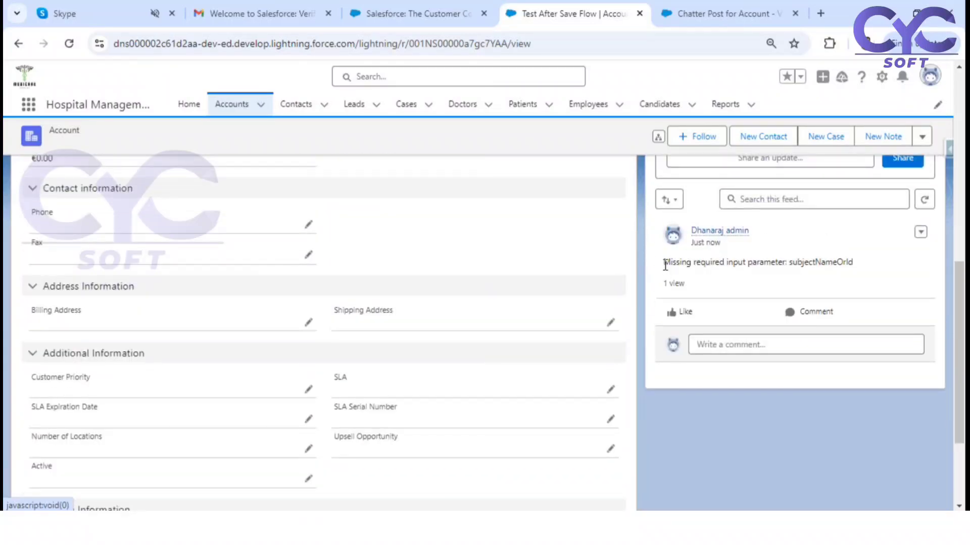
left_click_drag(663, 263, 850, 261)
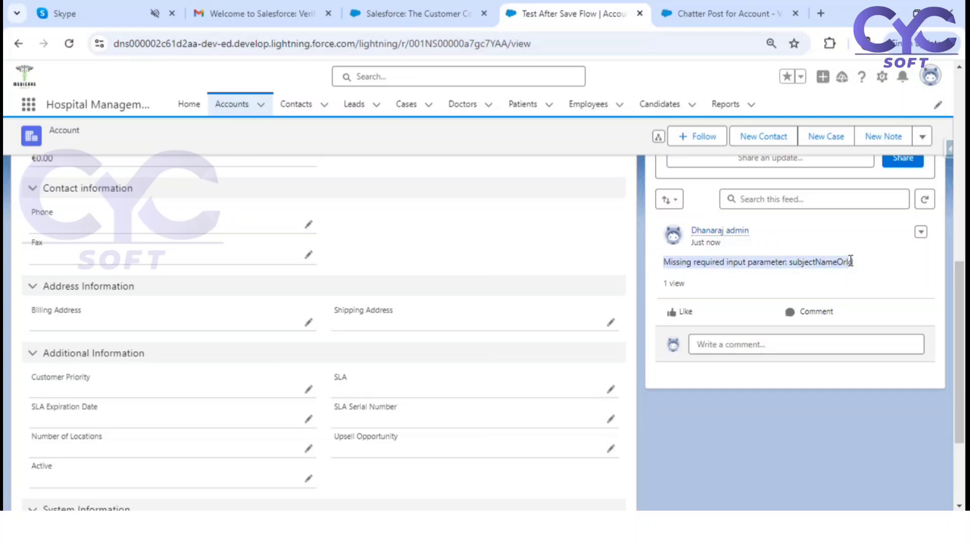
left_click(693, 264)
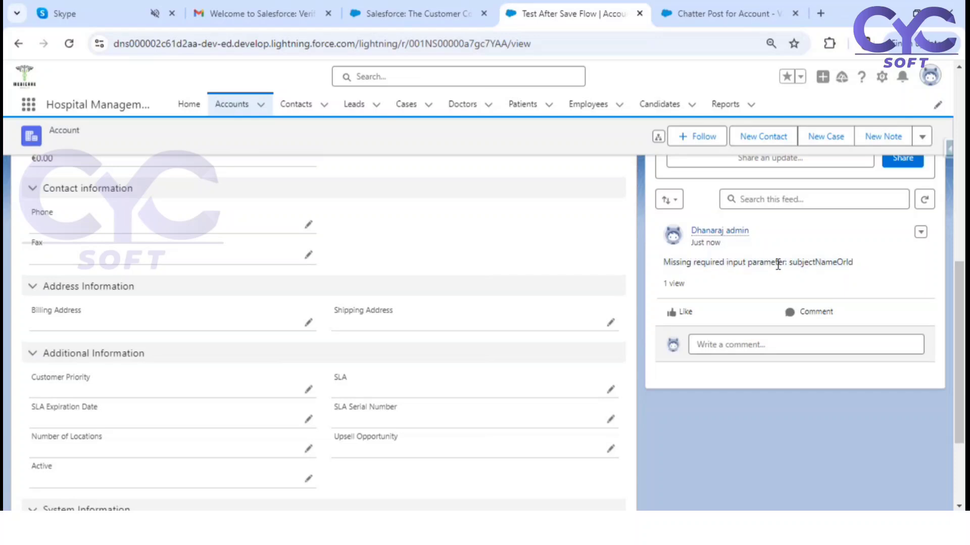
left_click_drag(833, 267, 668, 260)
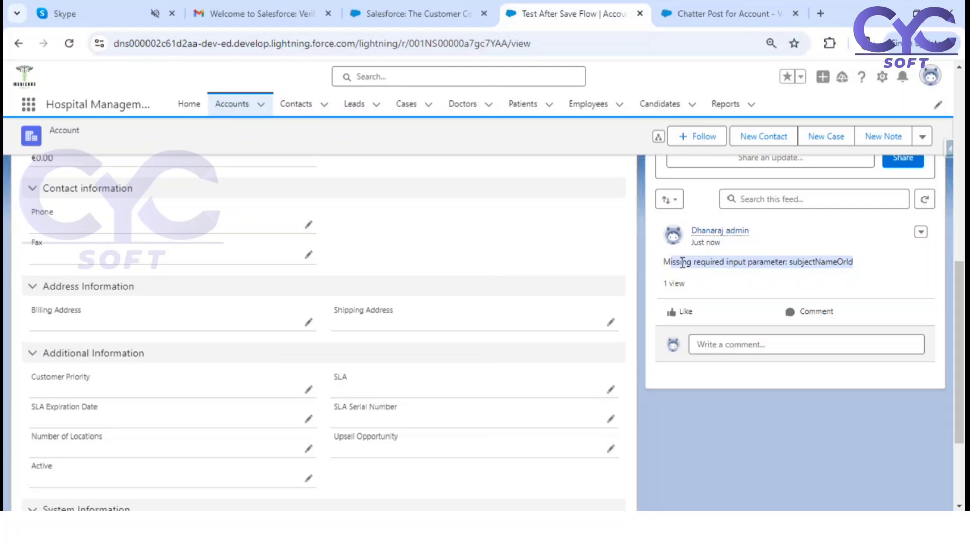
scroll(681, 262, "up", 10)
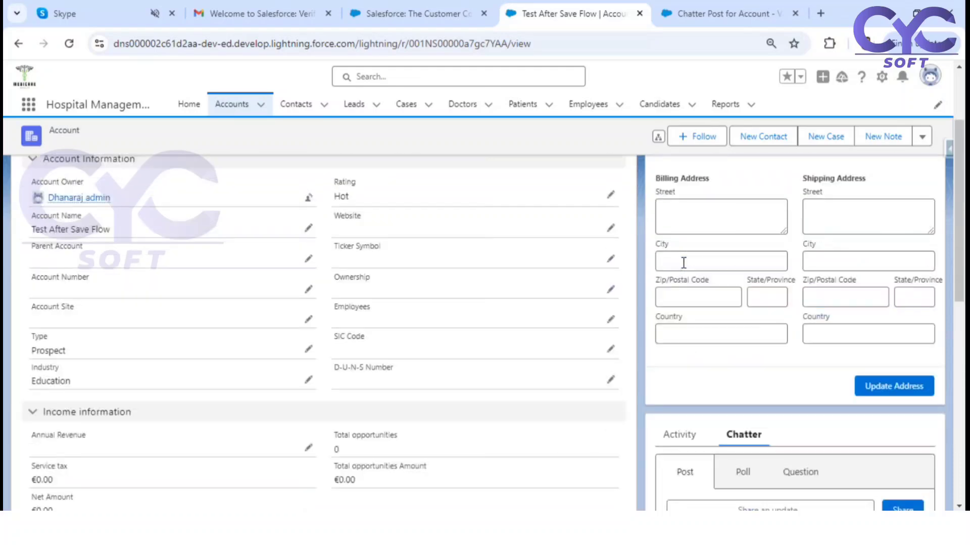
scroll(790, 242, "down", 7)
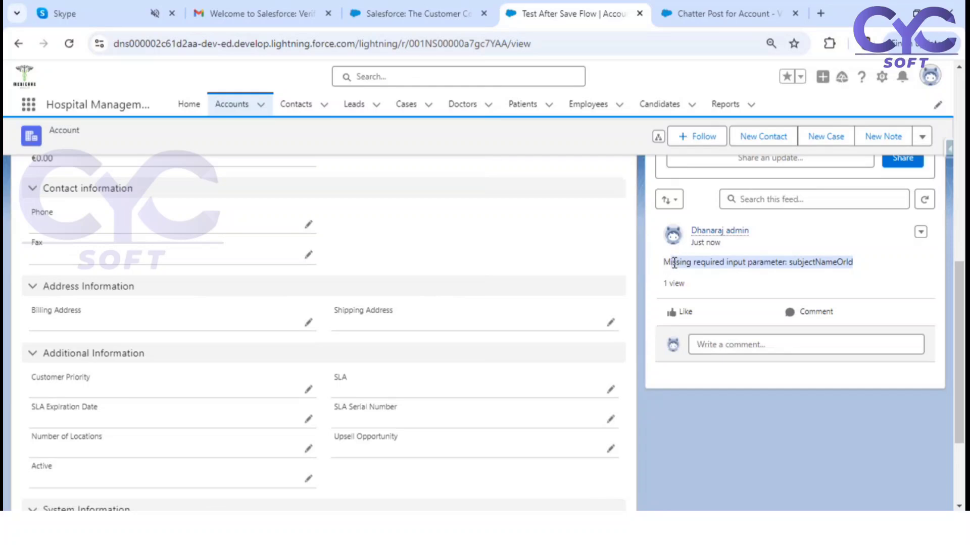
scroll(689, 260, "up", 7)
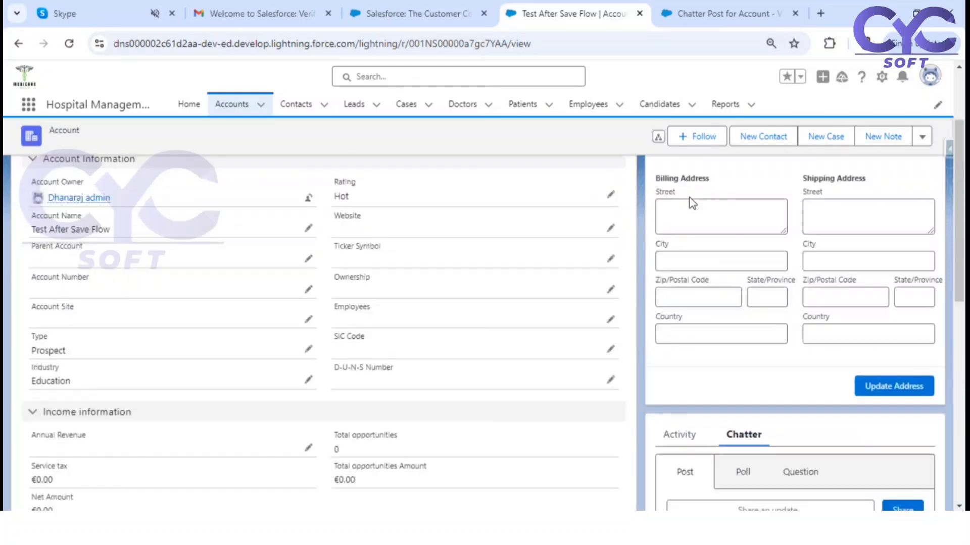
scroll(689, 172, "down", 7)
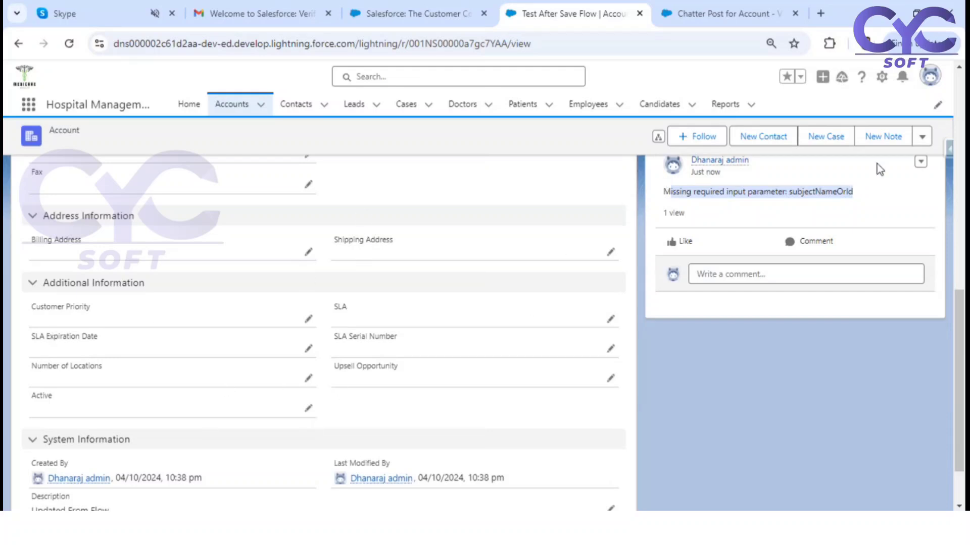
scroll(707, 216, "up", 1)
left_click_drag(671, 261, 729, 260)
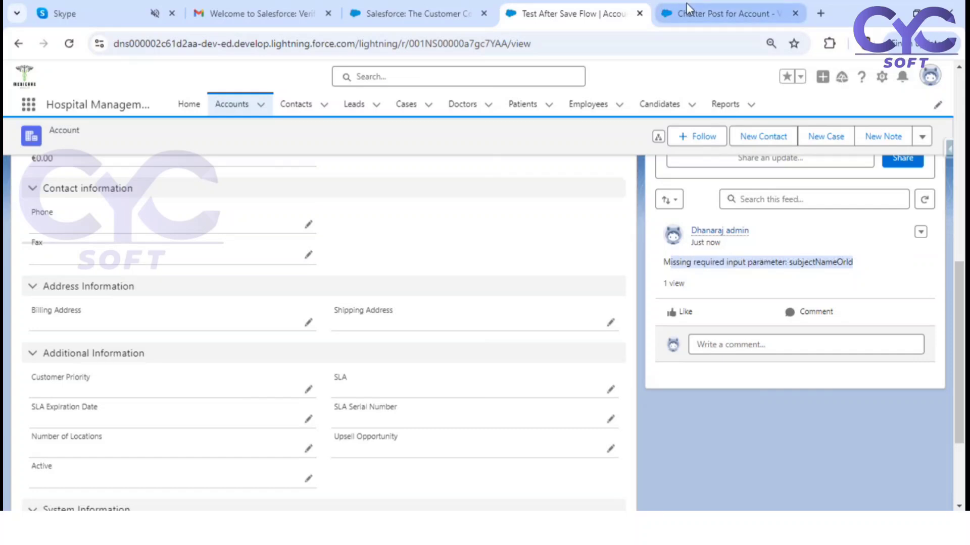
Return to the flow and set the Post to Chatter action's Target Name or ID to Triggering Account > Account ID.
left_click(697, 12)
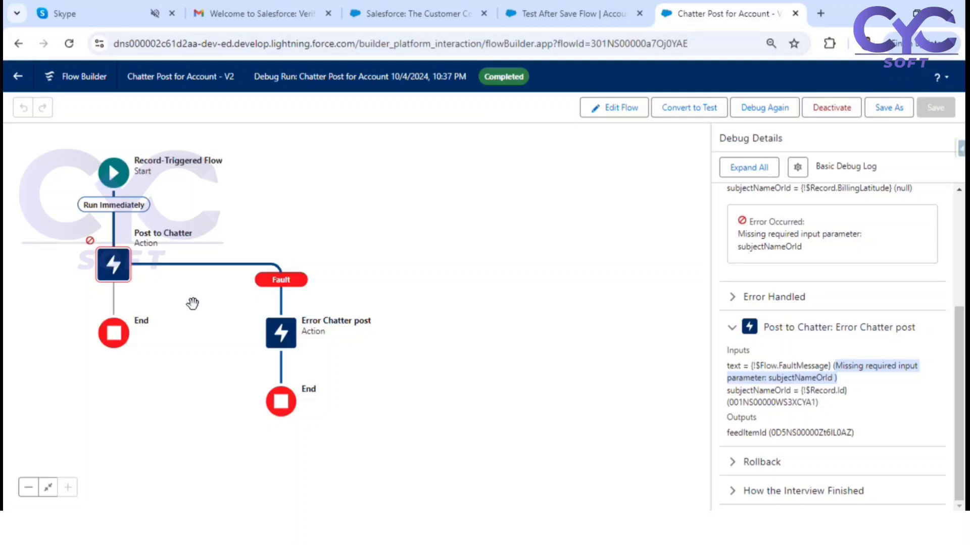
left_click(113, 273)
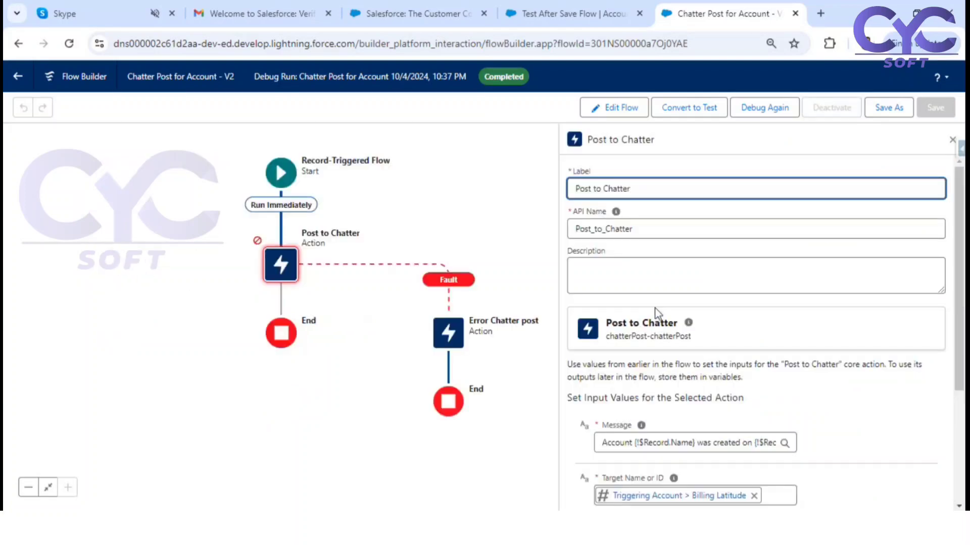
scroll(666, 357, "down", 1)
scroll(665, 356, "down", 1)
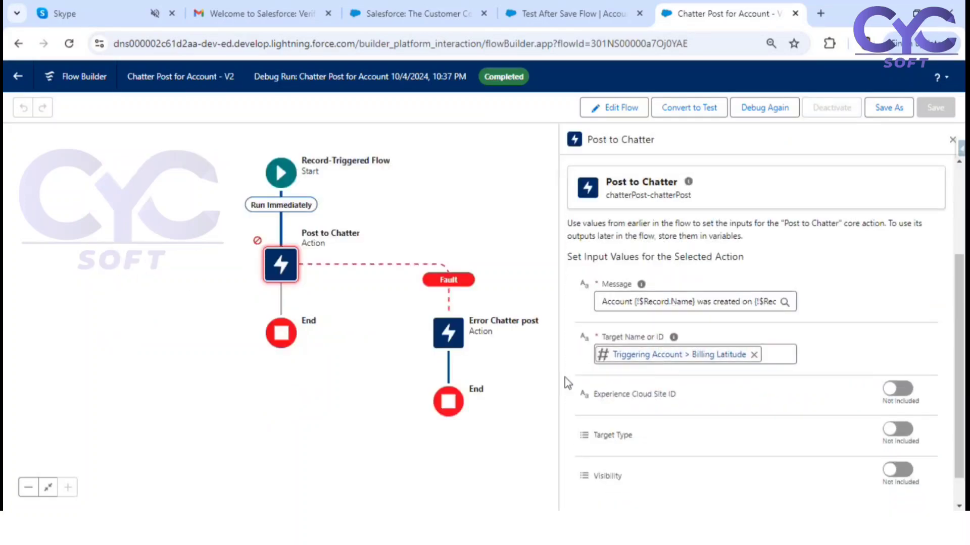
left_click(730, 355)
key("BackSpace")
key("BackSpace")
key("BackSpace")
key("BackSpace")
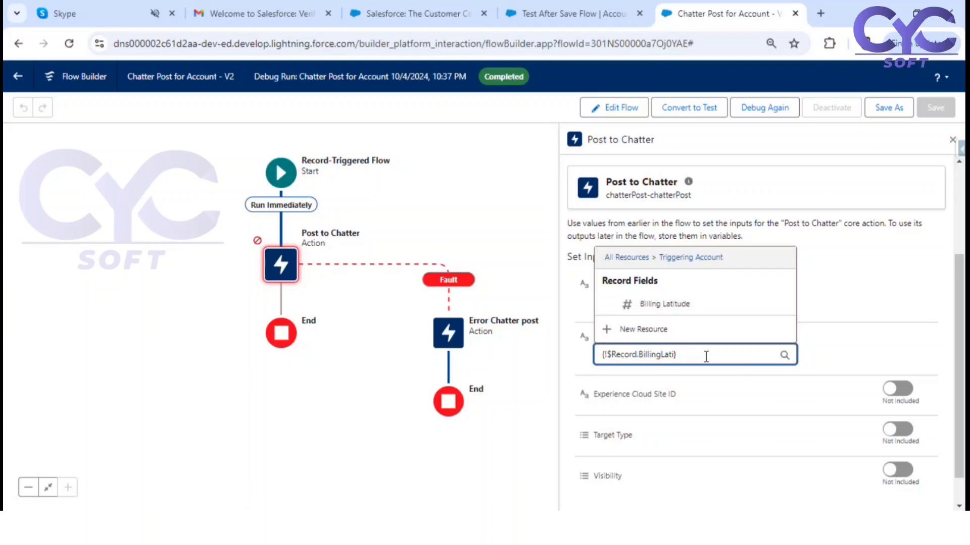
key("BackSpace")
key("BackSpace")
key("BackSpace")
key("BackSpace")
key("BackSpace")
key("BackSpace")
key("BackSpace")
key("BackSpace")
key("BackSpace")
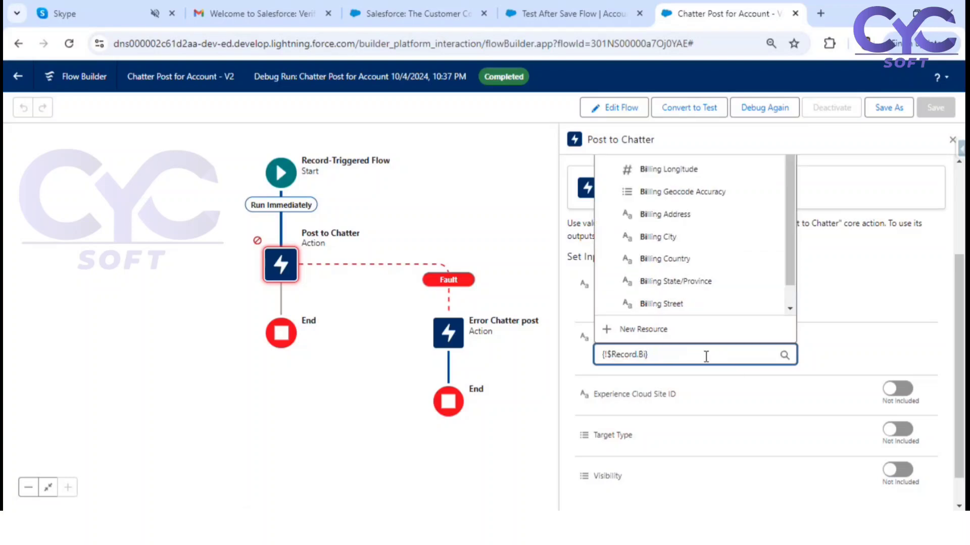
type("id")
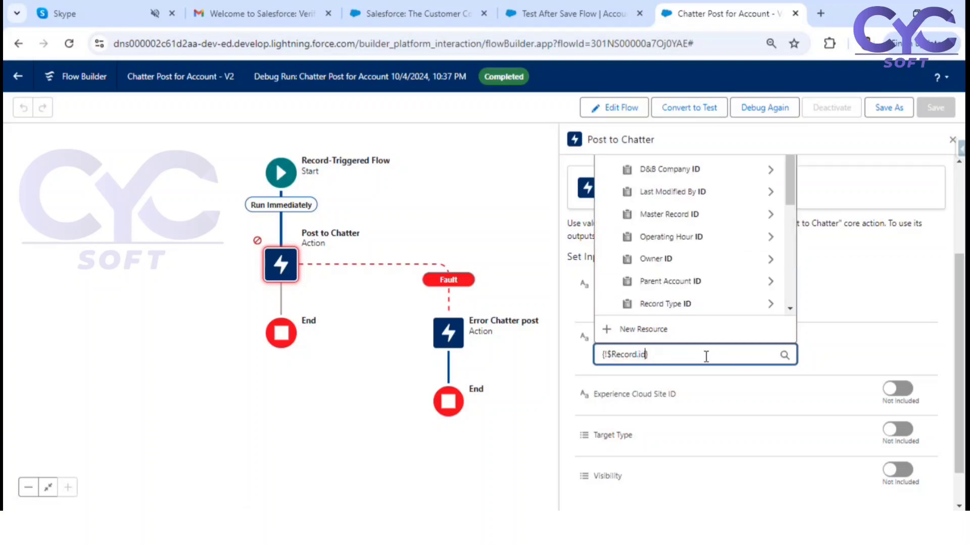
scroll(703, 238, "down", 5)
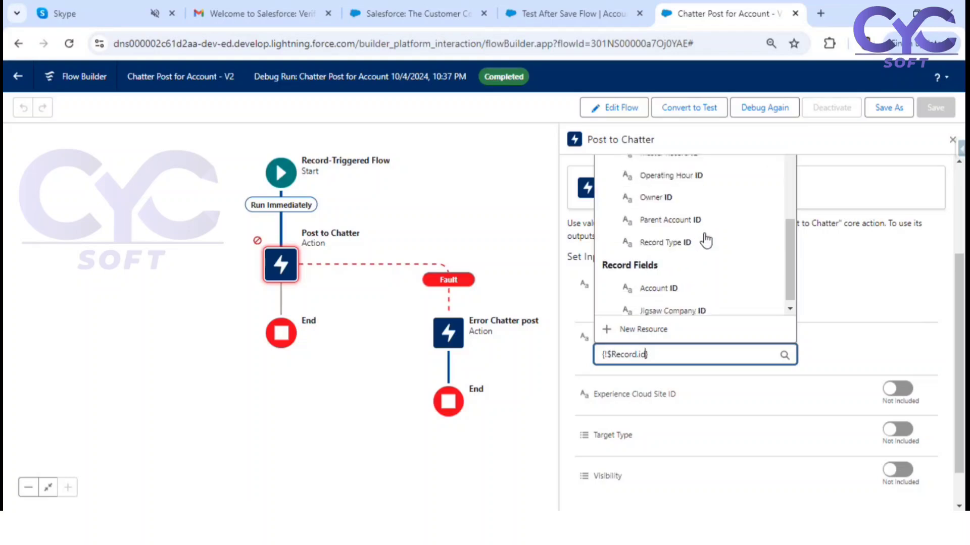
left_click(655, 285)
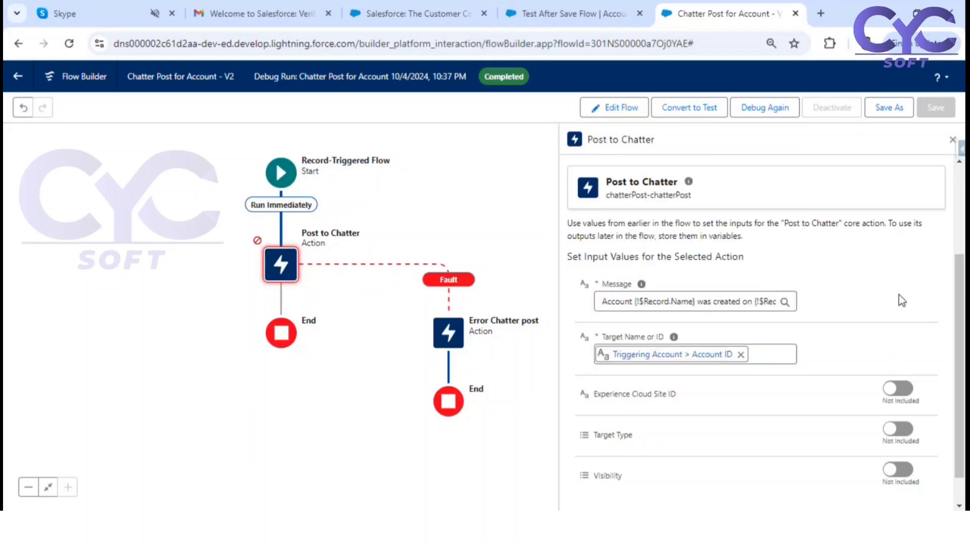
Save the Chatter Post for Account flow as a new version and activate it.
left_click(888, 107)
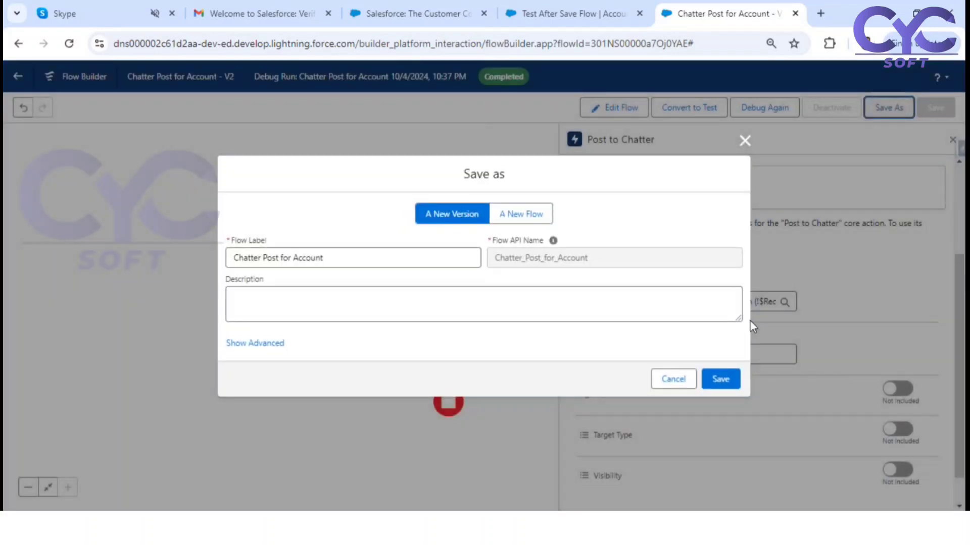
left_click(719, 385)
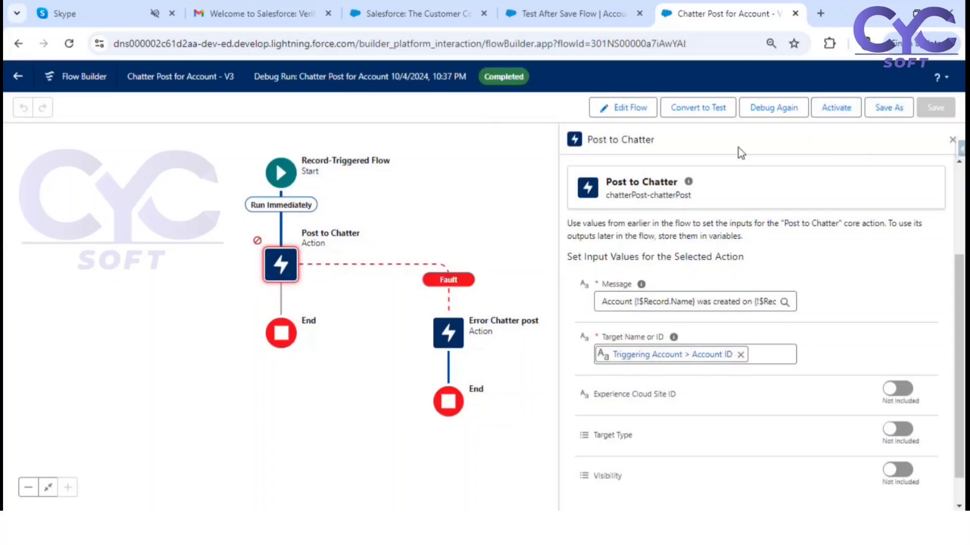
left_click(845, 108)
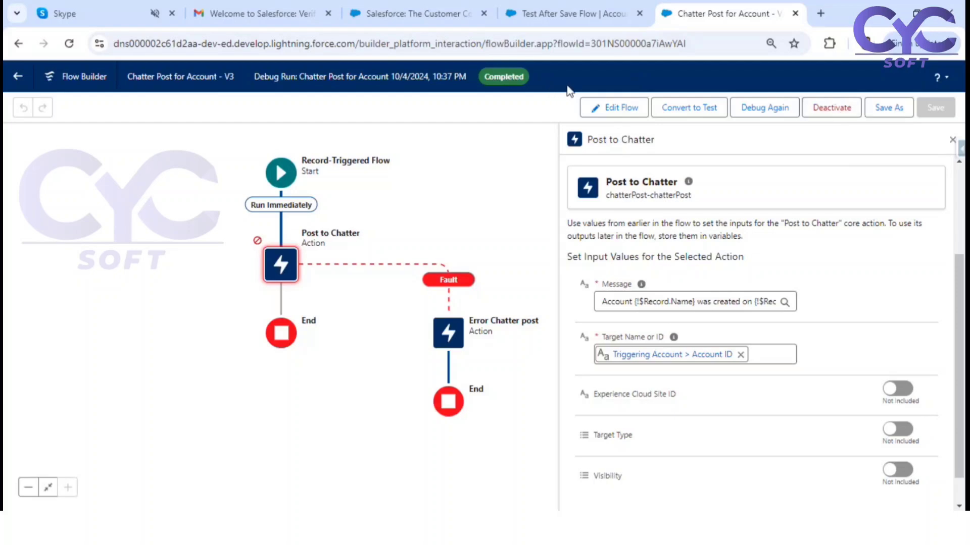
Reopen the Post to Chatter action from the debug run, review its message and target inputs, and close it.
left_click(280, 268)
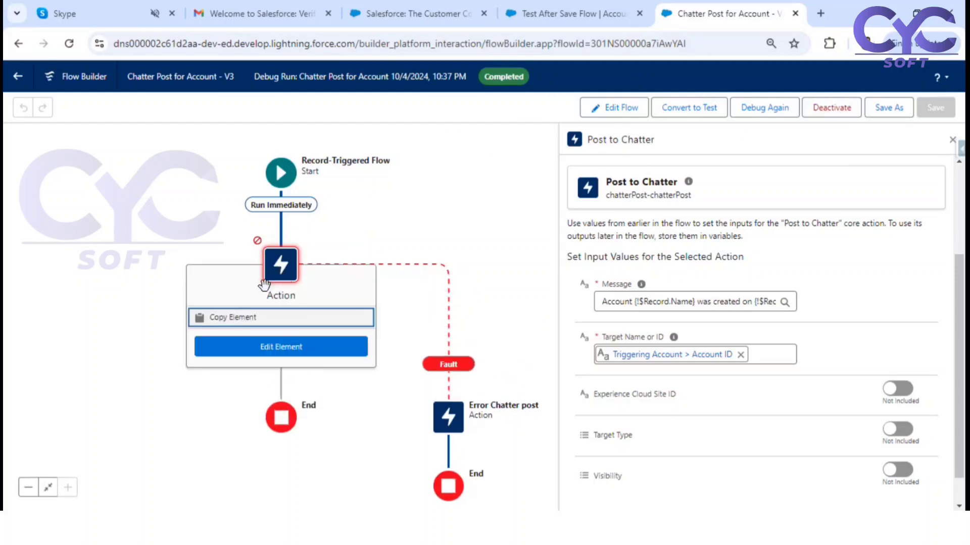
left_click(272, 353)
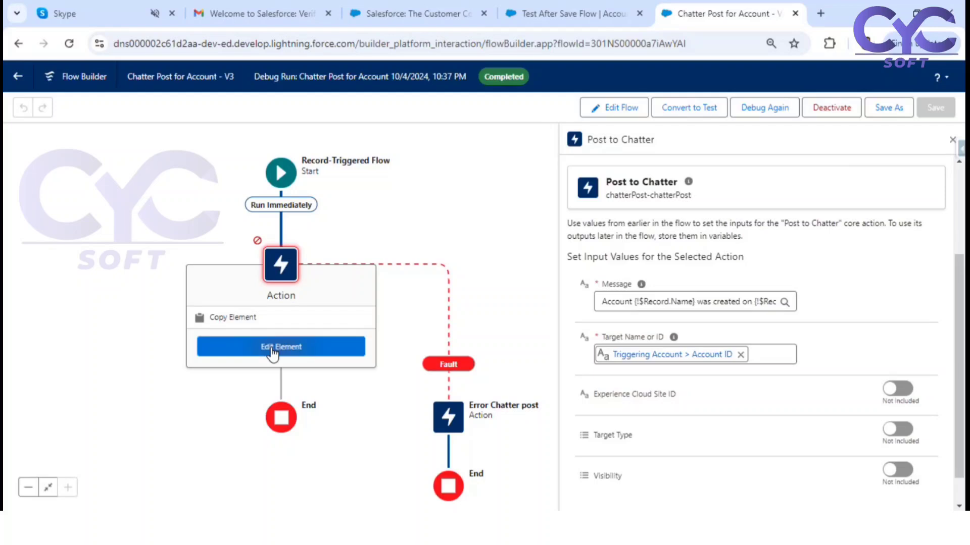
scroll(717, 305, "down", 3)
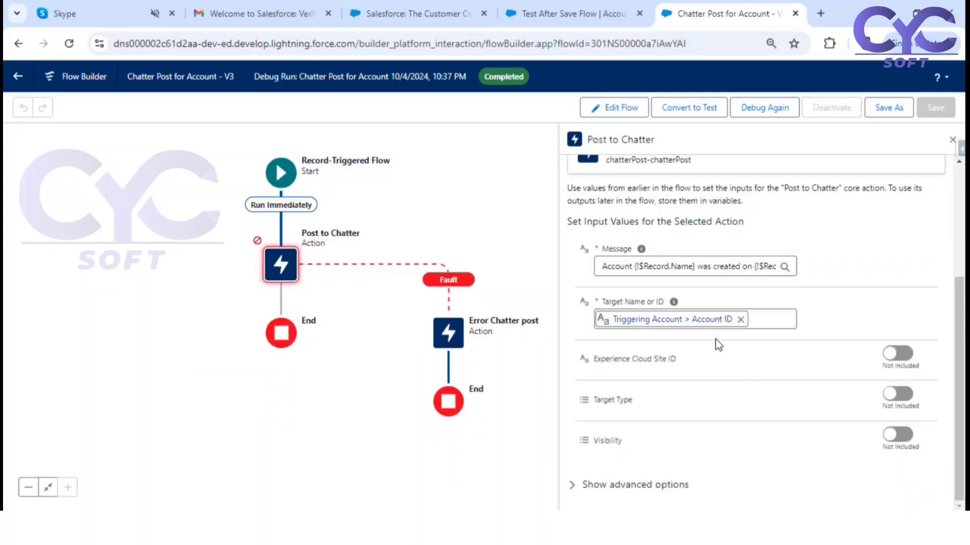
scroll(726, 340, "up", 5)
scroll(656, 212, "down", 3)
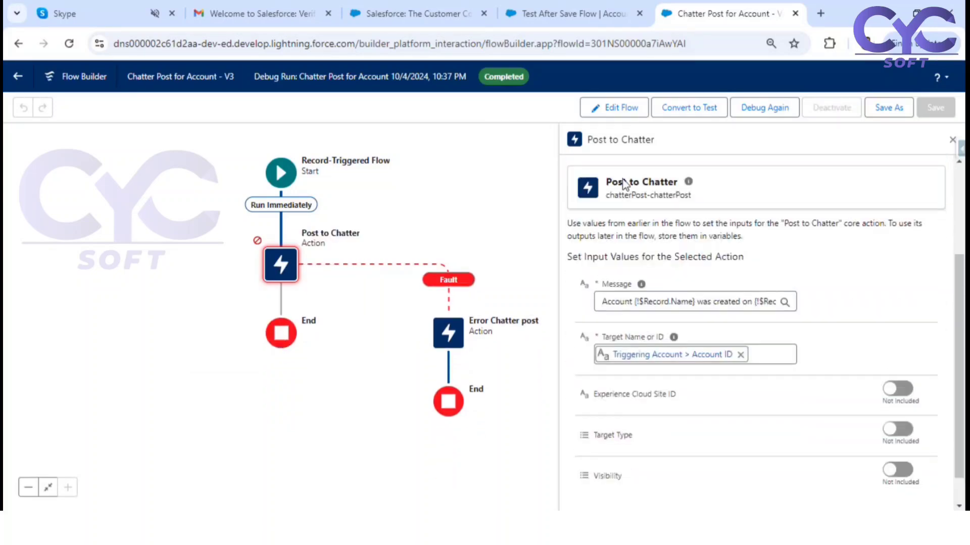
scroll(747, 320, "down", 2)
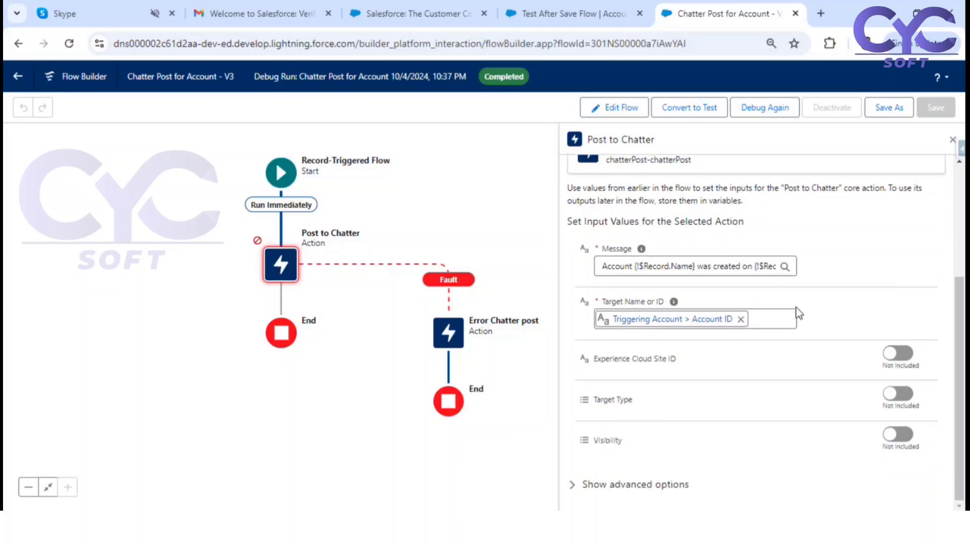
scroll(795, 317, "up", 3)
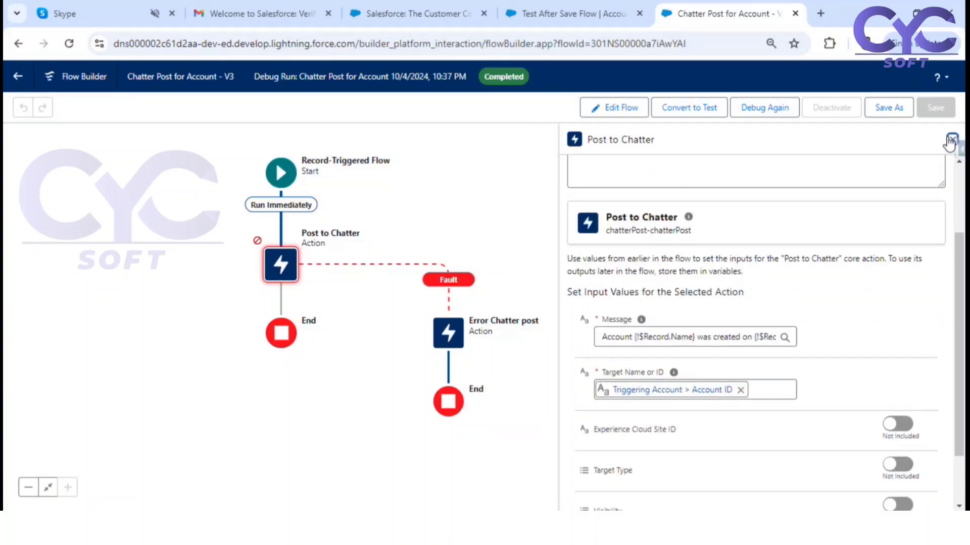
left_click(949, 142)
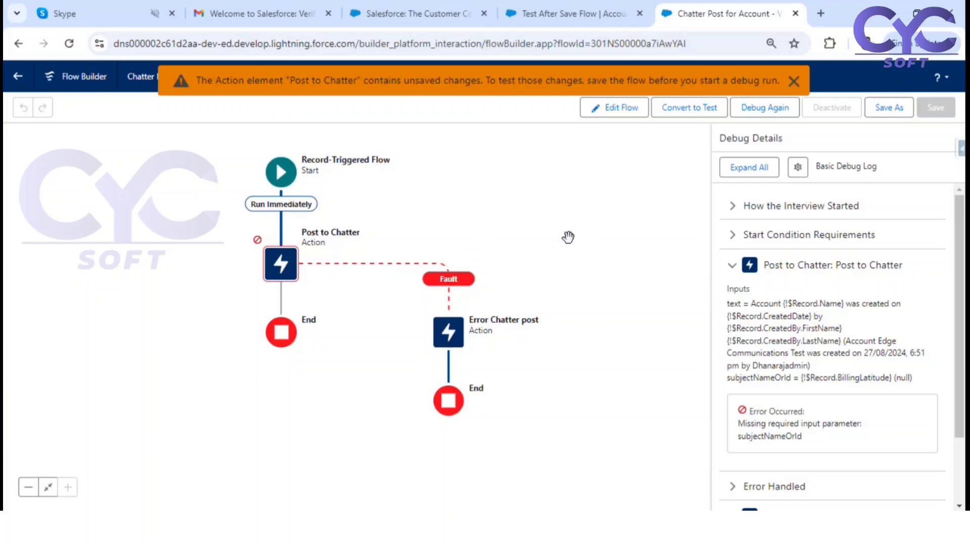
Return the flow to editing, check the Post to Chatter action's target, and save the flow as another new version.
left_click(617, 114)
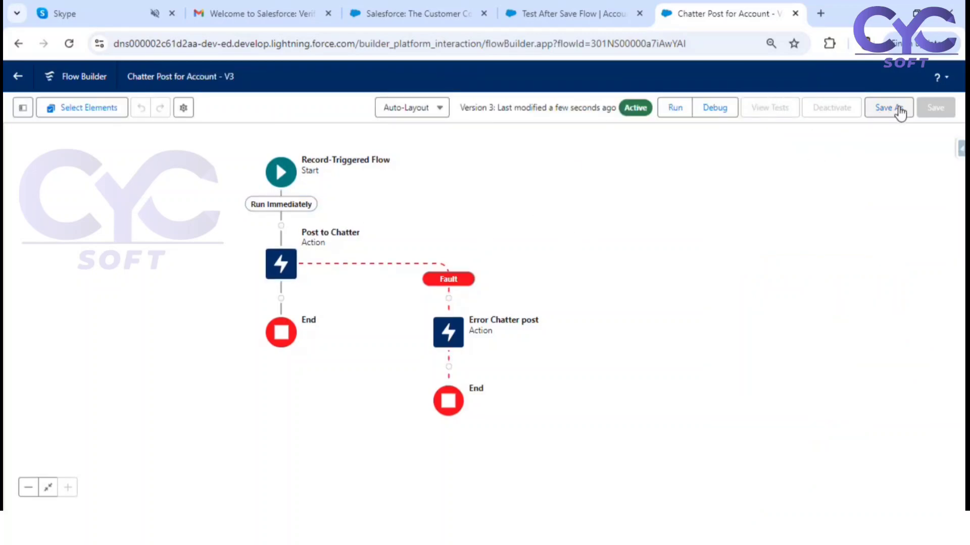
left_click(287, 264)
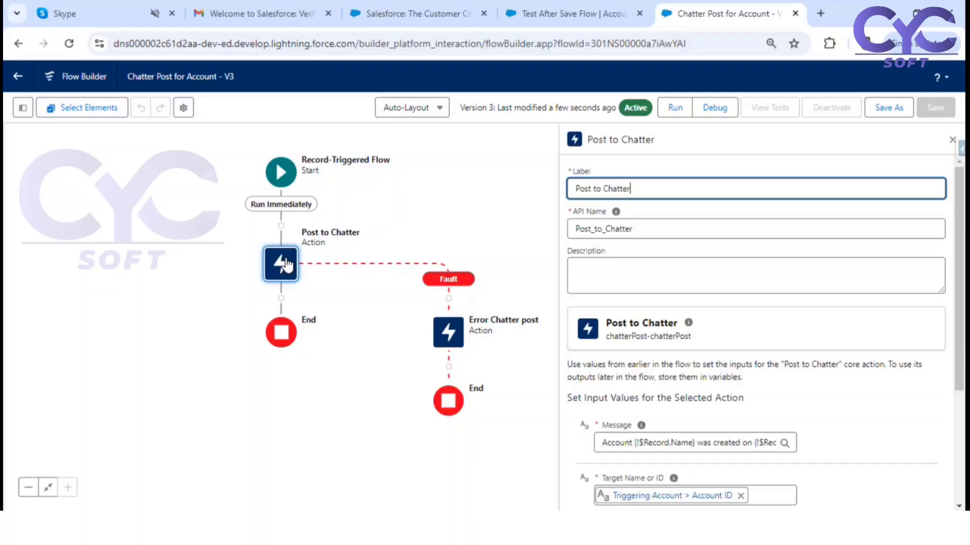
scroll(708, 361, "down", 2)
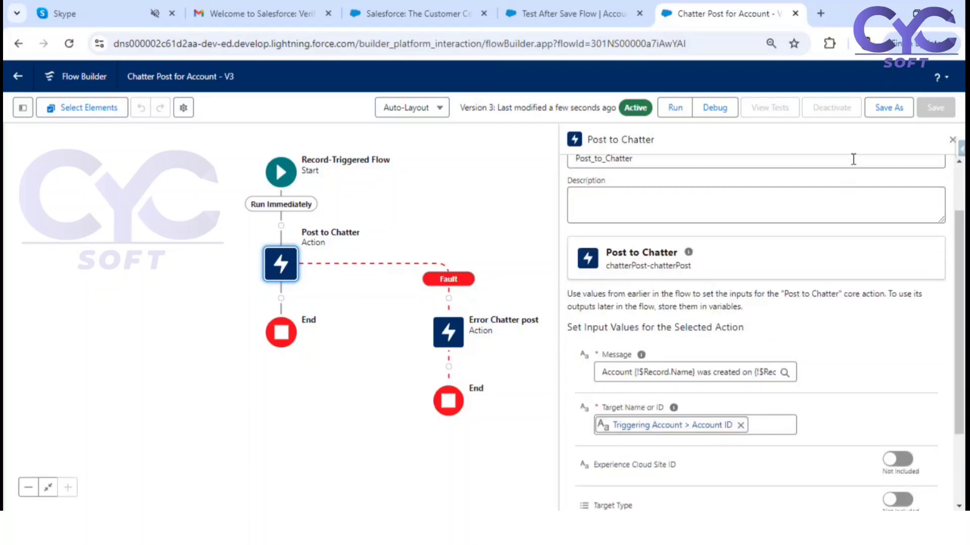
left_click(952, 139)
left_click(886, 114)
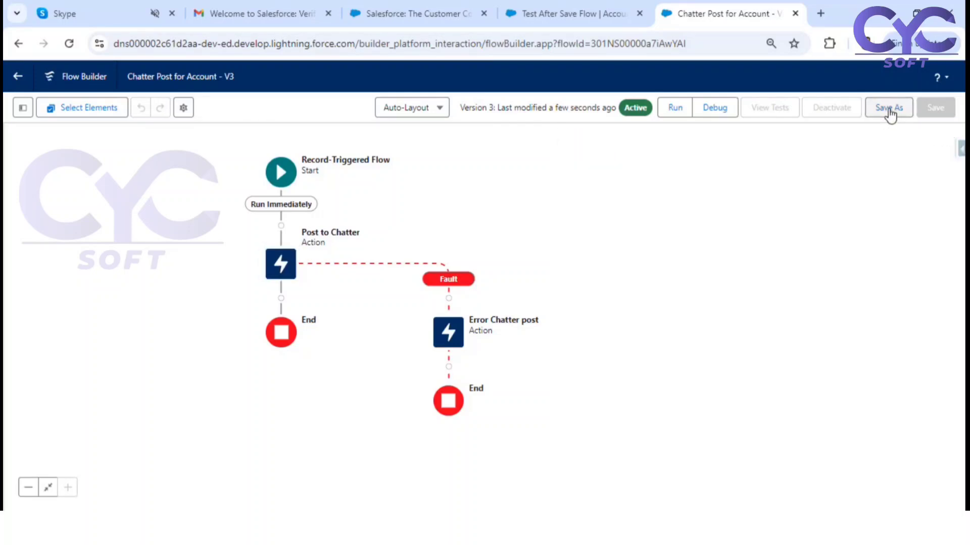
left_click(722, 378)
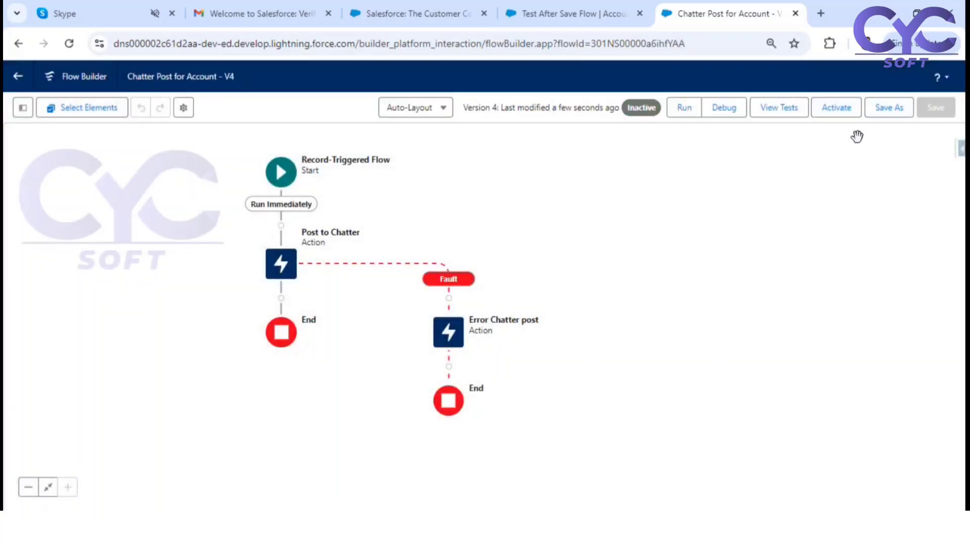
Activate version 4 of the Chatter Post for Account flow and reload the existing Test After Save Flow account page.
left_click(841, 110)
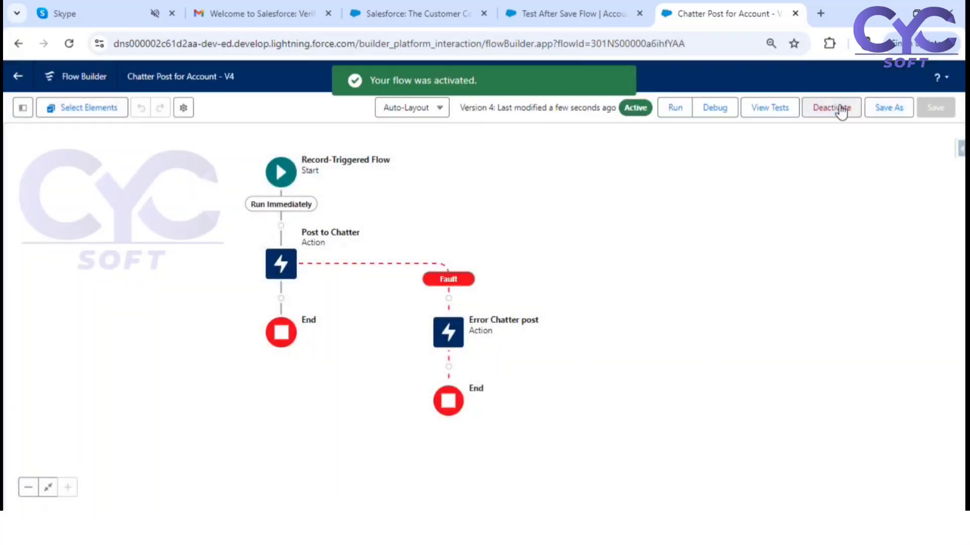
left_click(565, 15)
left_click(68, 44)
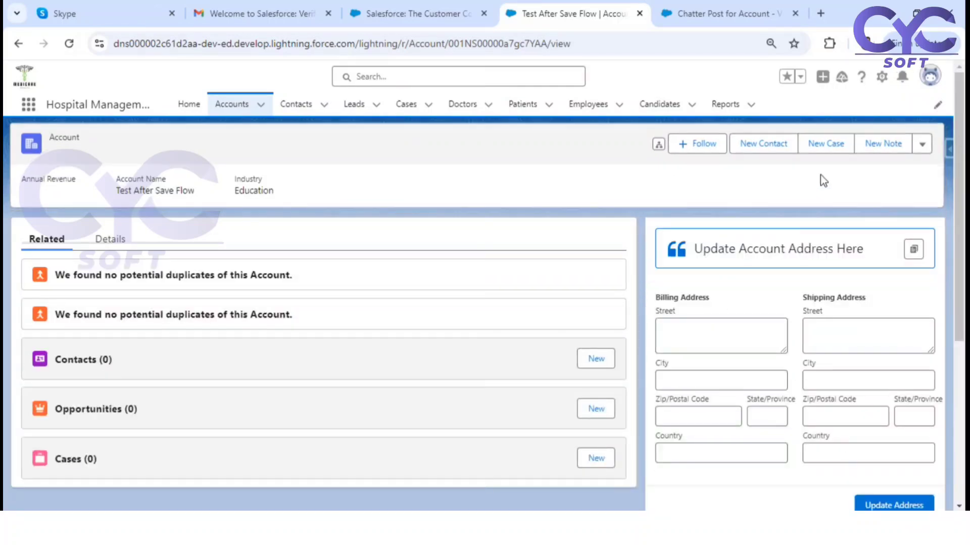
Create and save a new account named Test After Save Flow1 with rating Warm and type Customer - Direct.
left_click(232, 105)
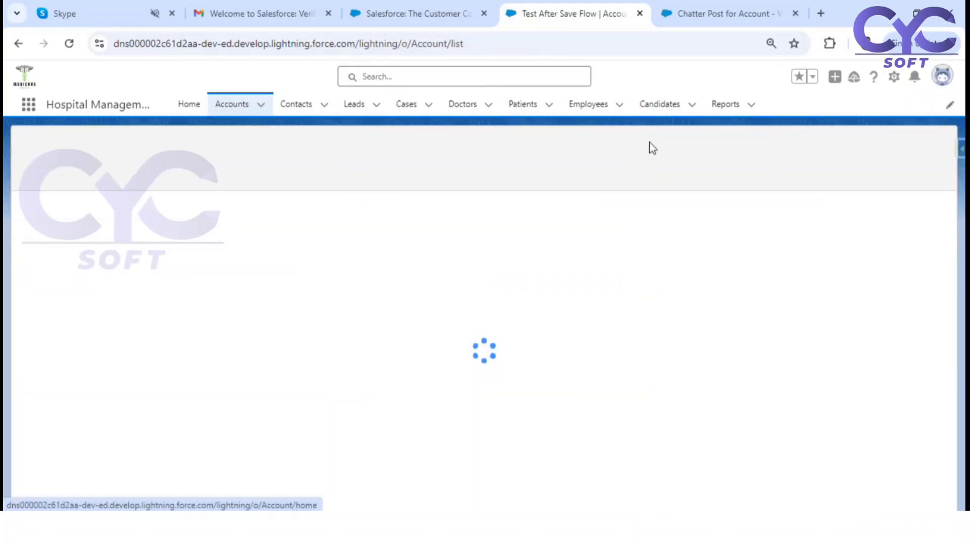
left_click(816, 146)
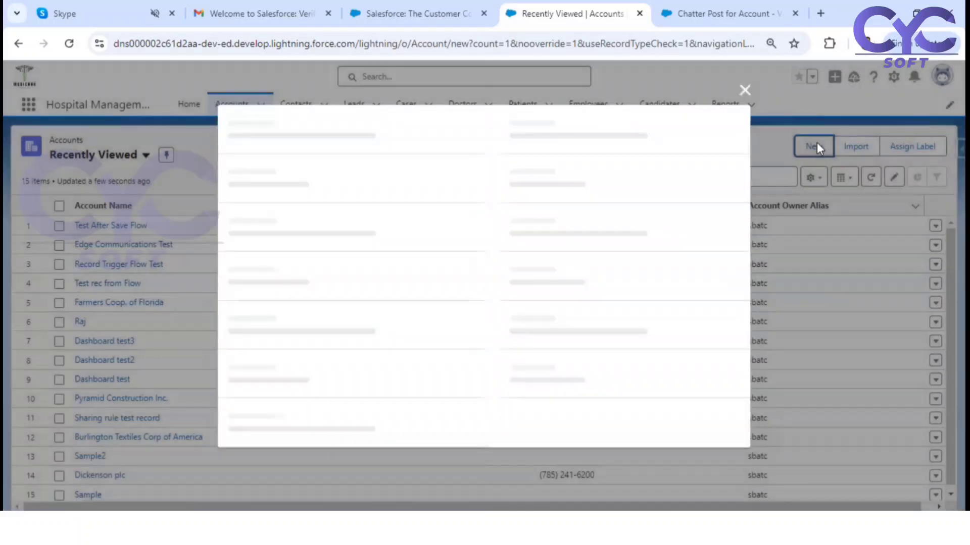
left_click(385, 253)
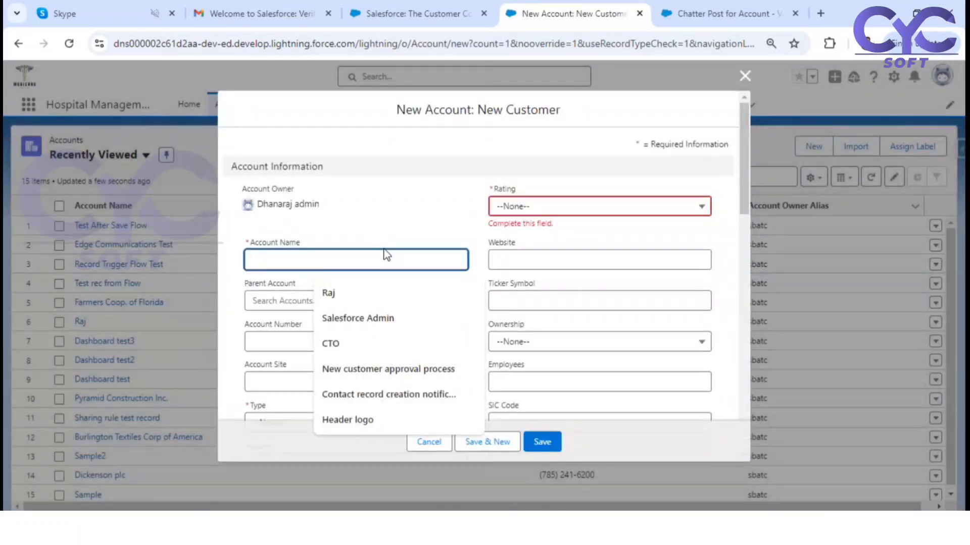
type("test")
left_click(368, 318)
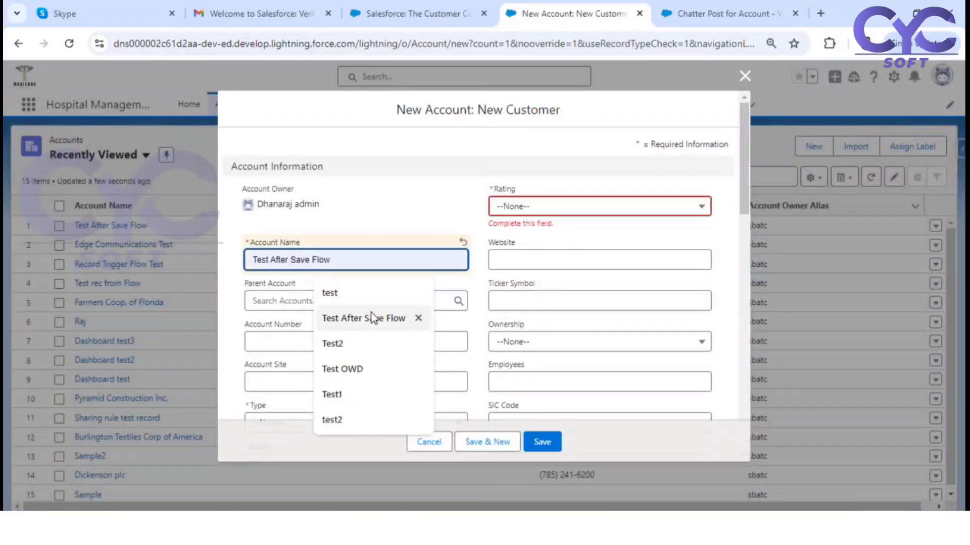
left_click(643, 206)
left_click(603, 276)
scroll(273, 394, "down", 2)
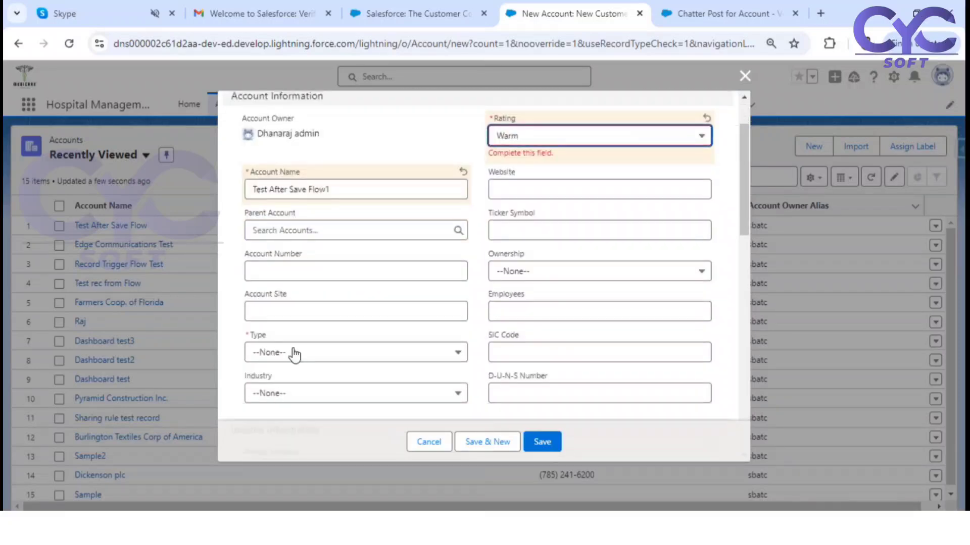
left_click(295, 351)
left_click(326, 213)
left_click(541, 439)
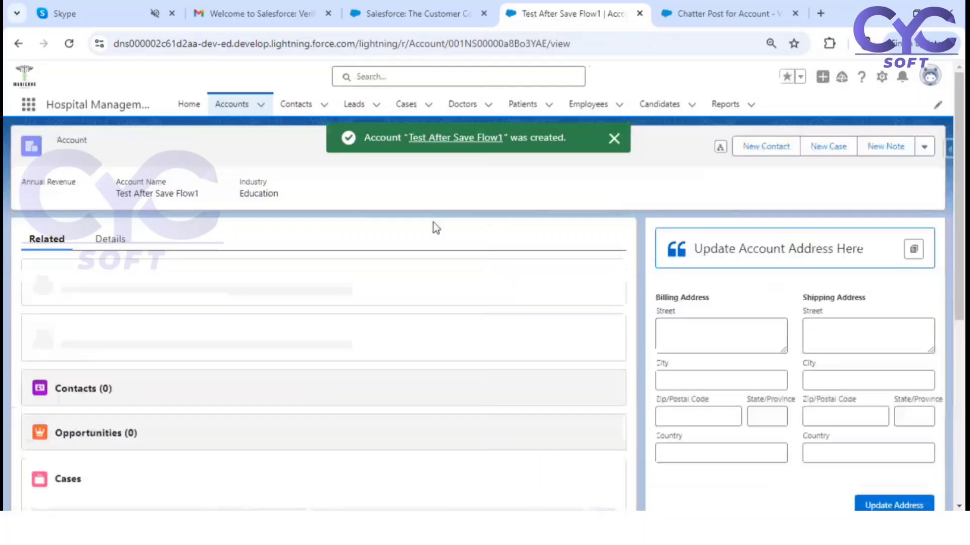
Open the new account's details and display its Chatter feed.
left_click(109, 239)
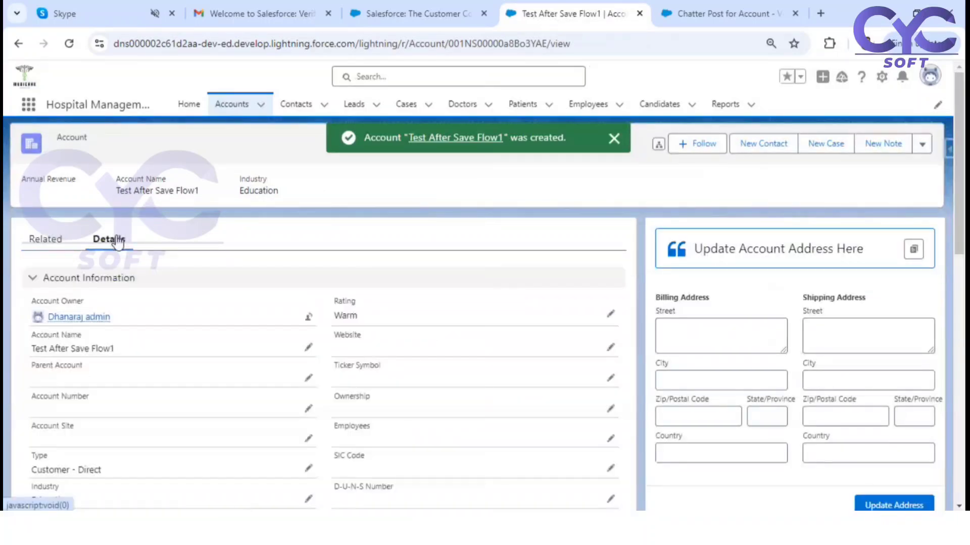
scroll(786, 293, "down", 9)
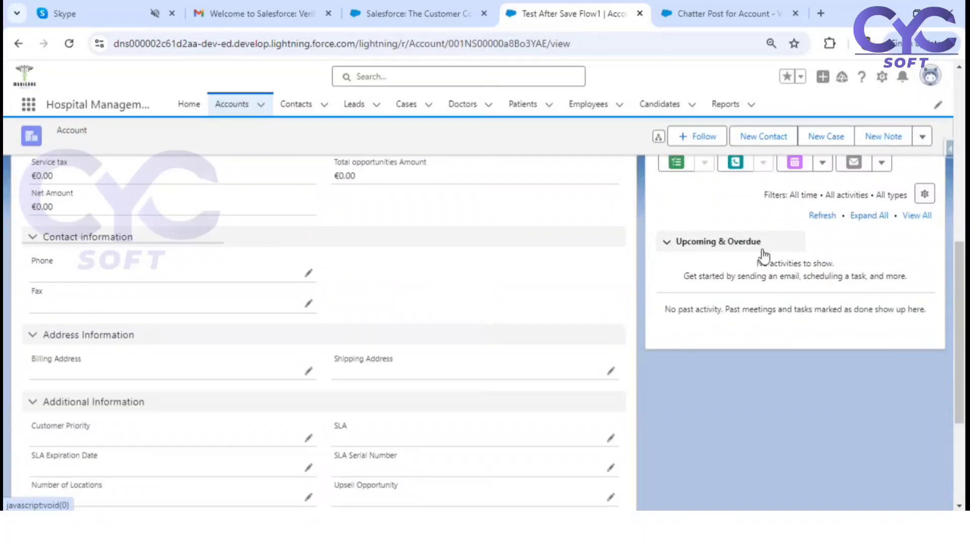
scroll(747, 273, "up", 3)
left_click(744, 273)
scroll(799, 283, "down", 3)
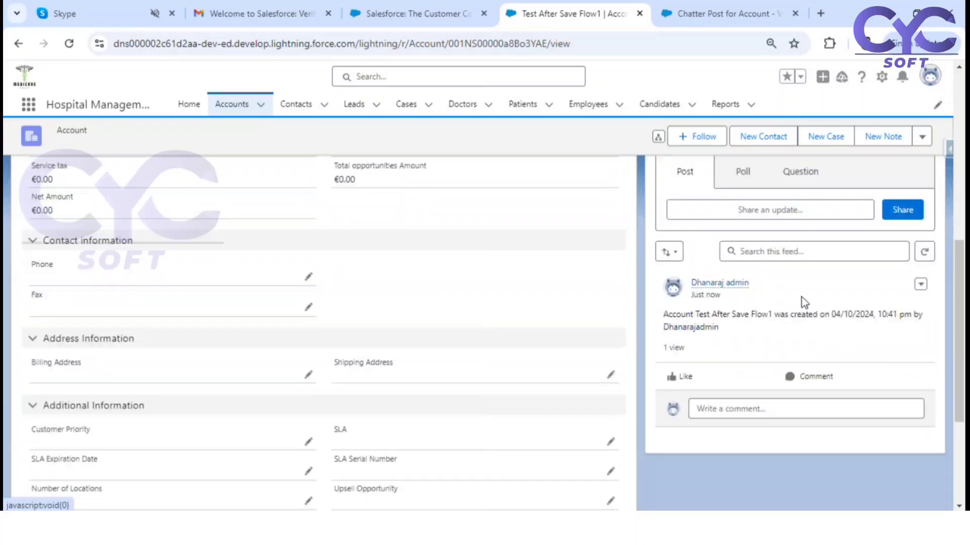
Examine the flow's Chatter post on the new account, checking the account name, creation date and creator name.
left_click_drag(664, 312, 776, 307)
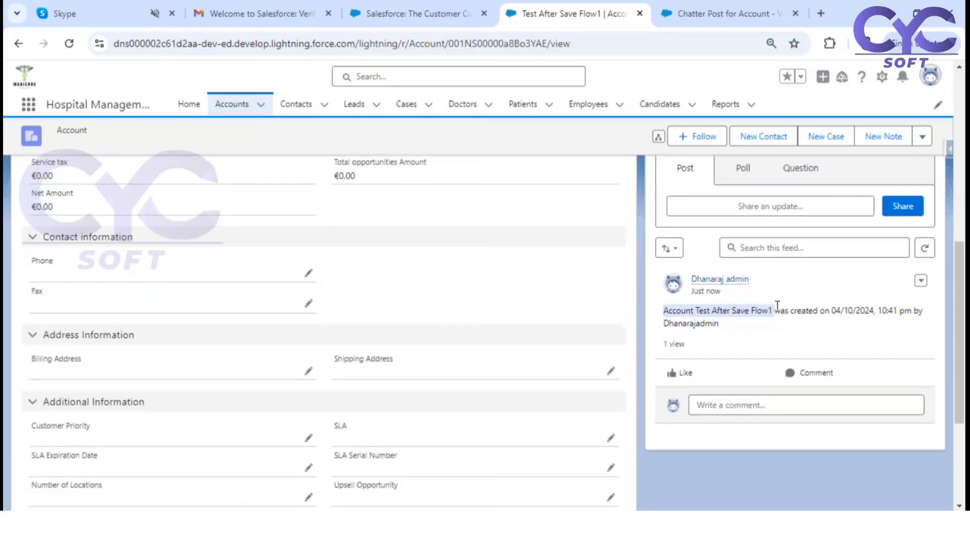
left_click(694, 311)
double_click(682, 310)
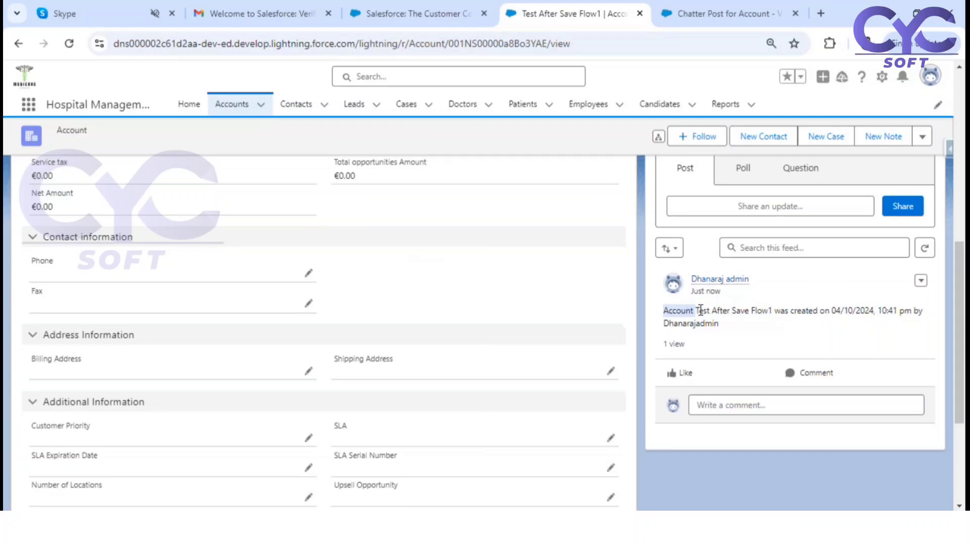
left_click(698, 311)
left_click_drag(696, 310, 875, 313)
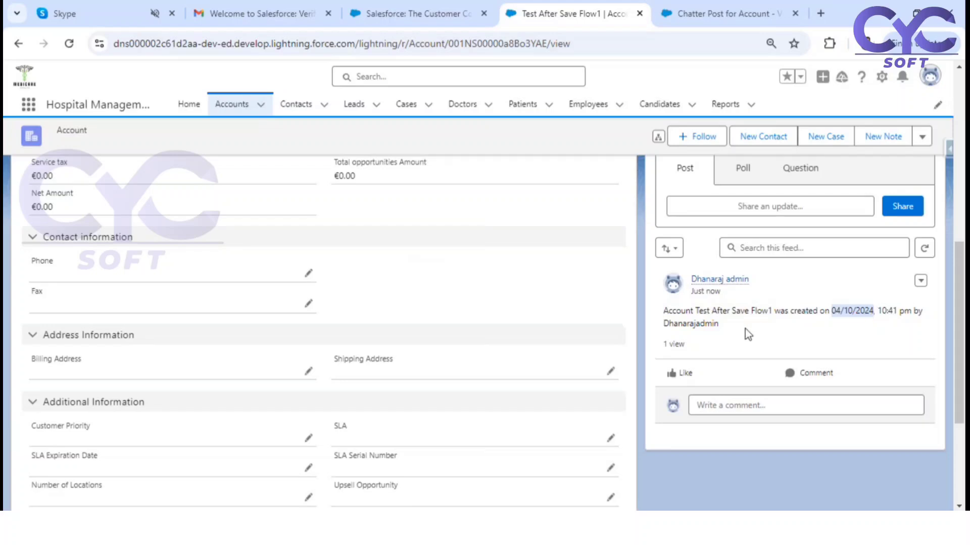
double_click(676, 328)
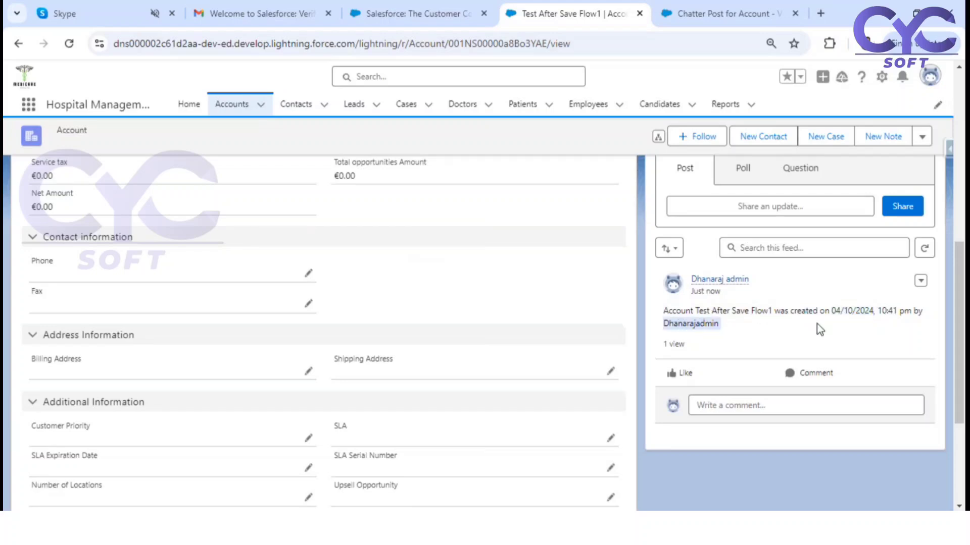
scroll(818, 328, "up", 2)
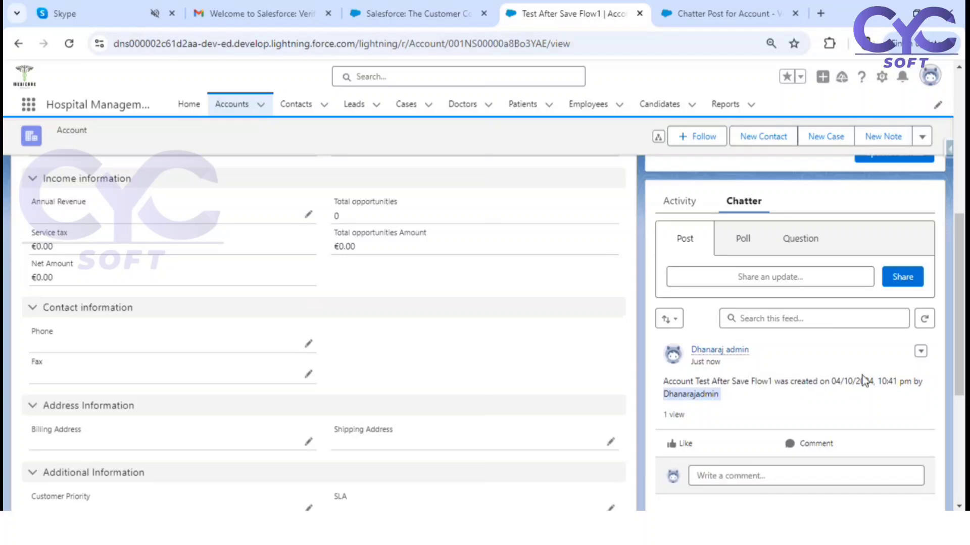
left_click(723, 400)
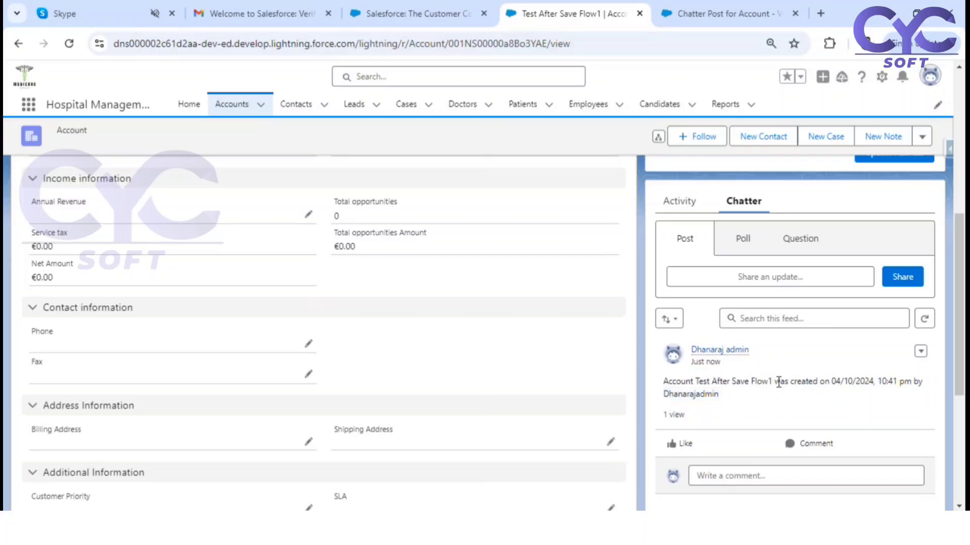
left_click_drag(713, 380, 741, 380)
left_click_drag(836, 384, 853, 383)
left_click_drag(697, 396, 676, 400)
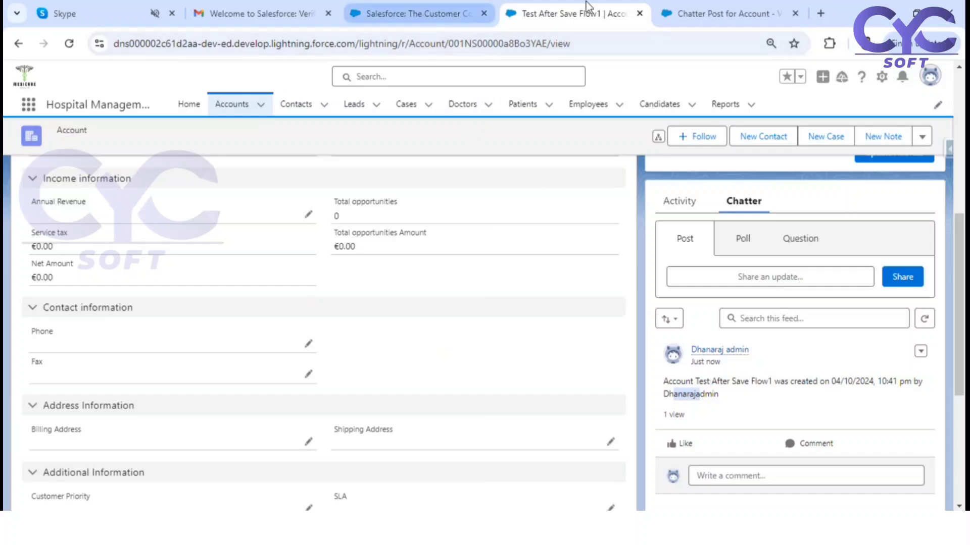
Open Salesforce Setup, find Flows by searching for "flow", and launch Flow Trigger Explorer.
left_click(697, 14)
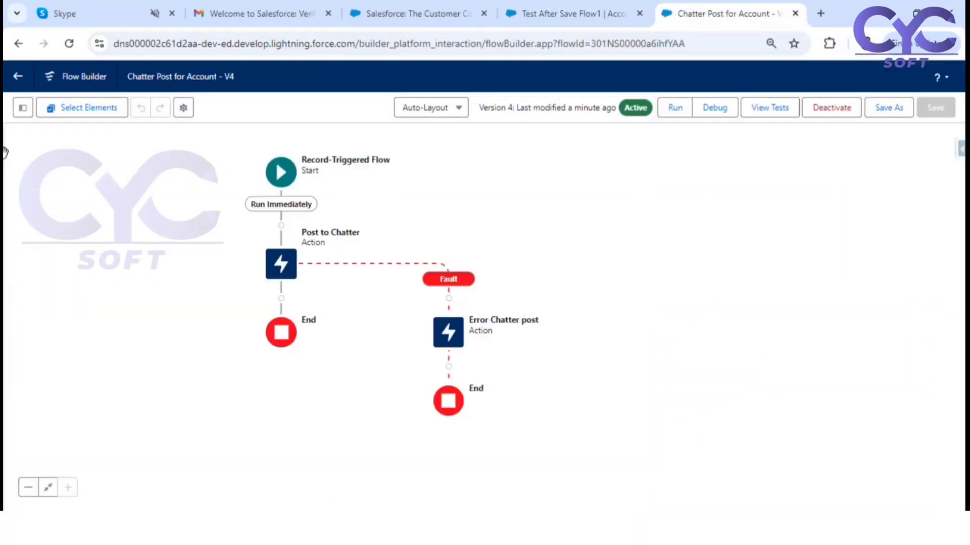
left_click(611, 12)
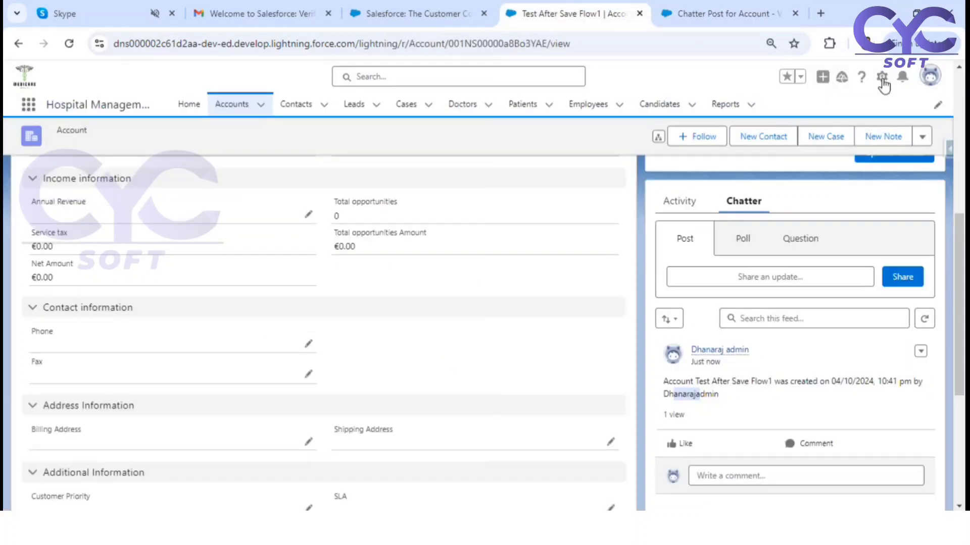
left_click(882, 79)
left_click(813, 112)
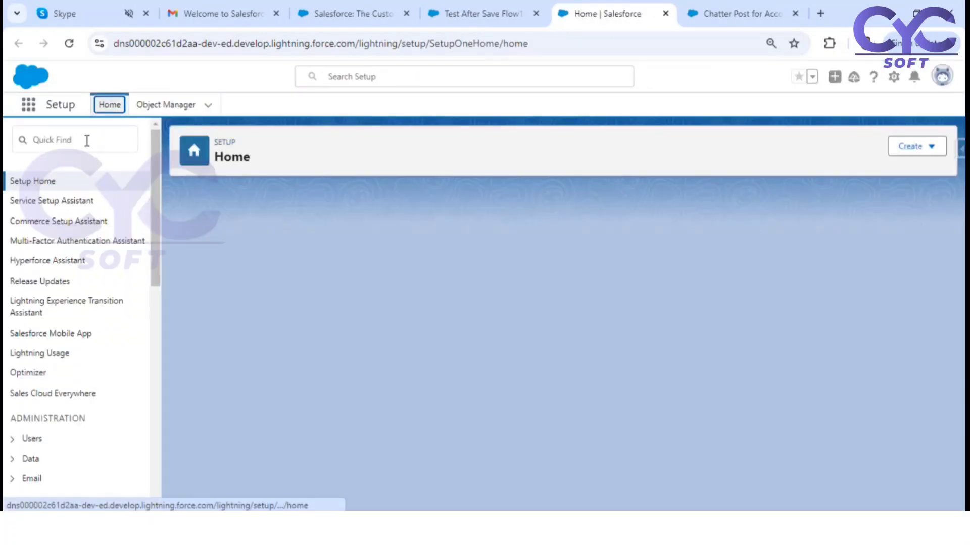
left_click(87, 140)
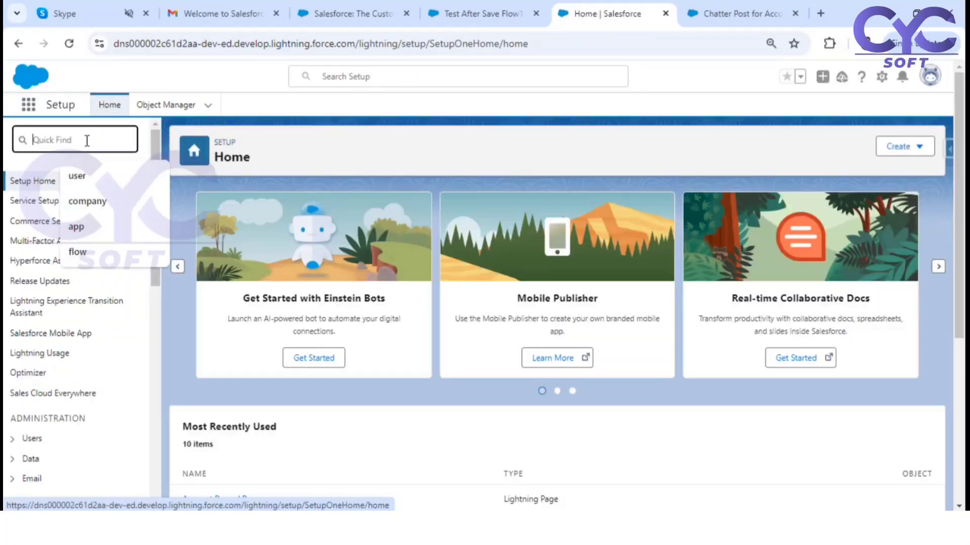
left_click(76, 253)
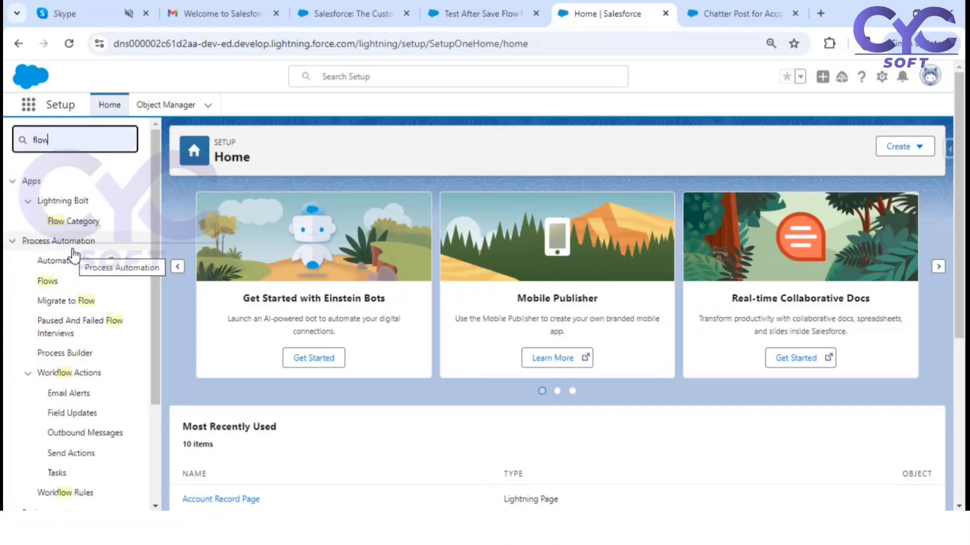
left_click(45, 285)
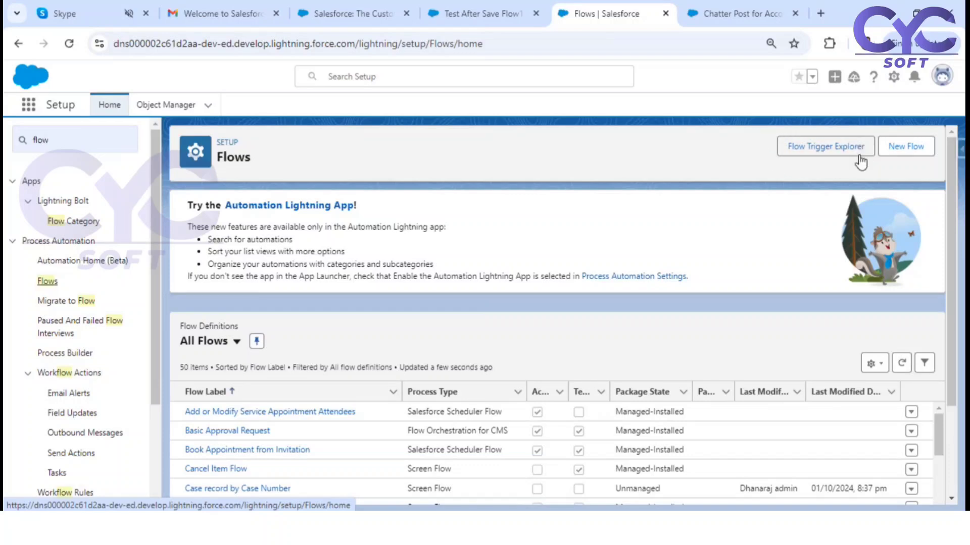
left_click(831, 150)
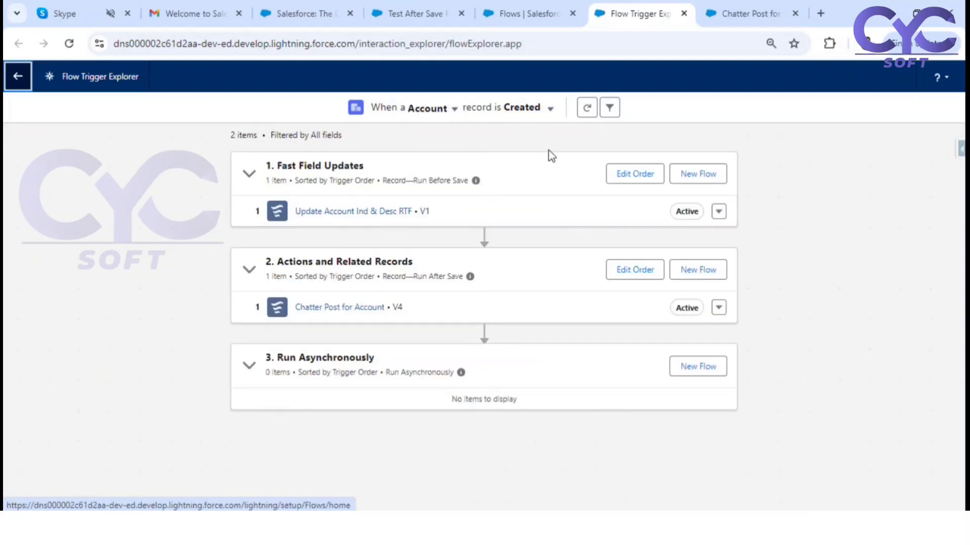
View the Account flows triggered on Updated and on Deleted records, and return to the Created trigger.
left_click(549, 109)
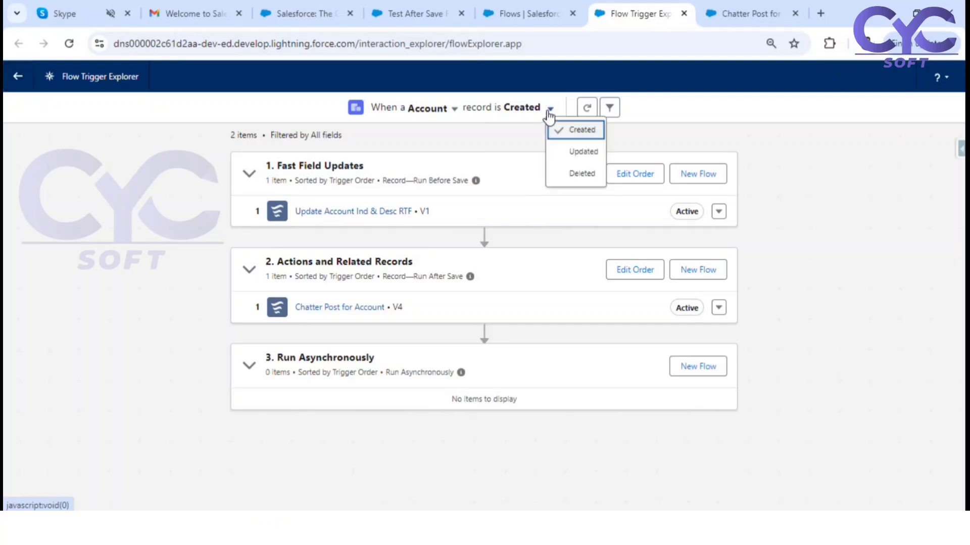
left_click(570, 154)
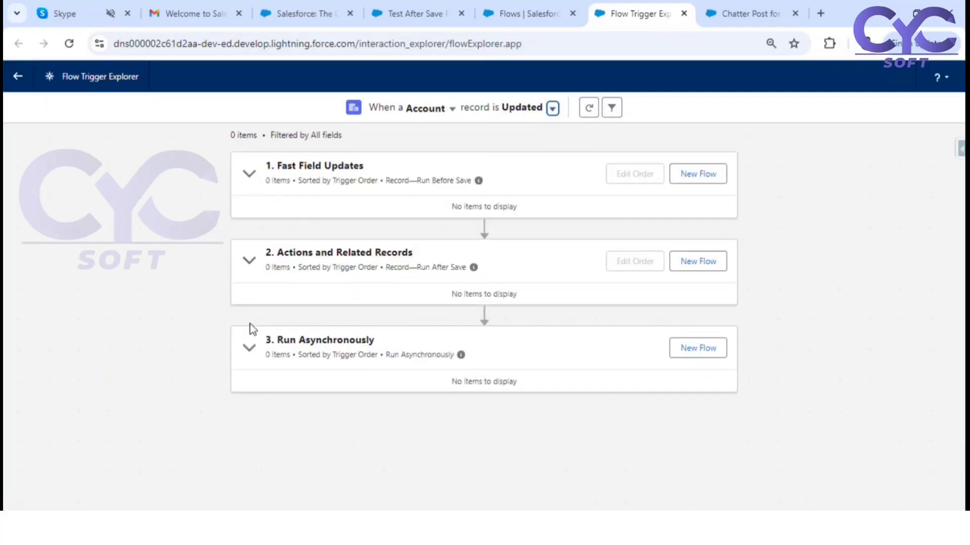
left_click(552, 109)
left_click(577, 175)
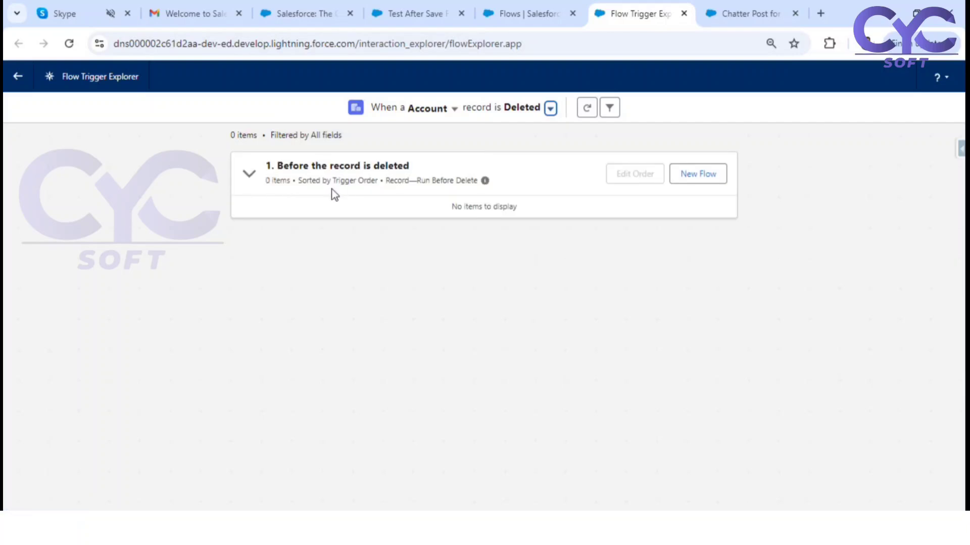
left_click(550, 112)
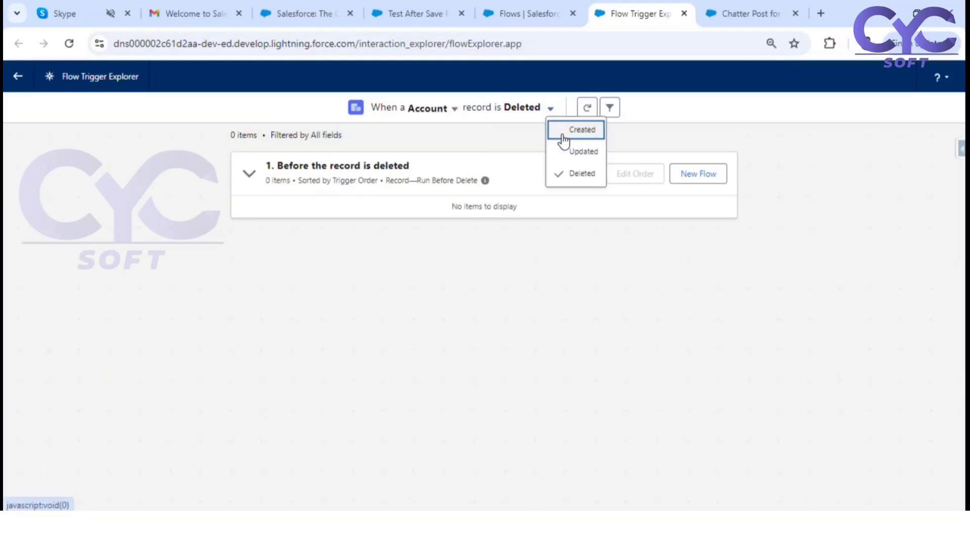
left_click(565, 133)
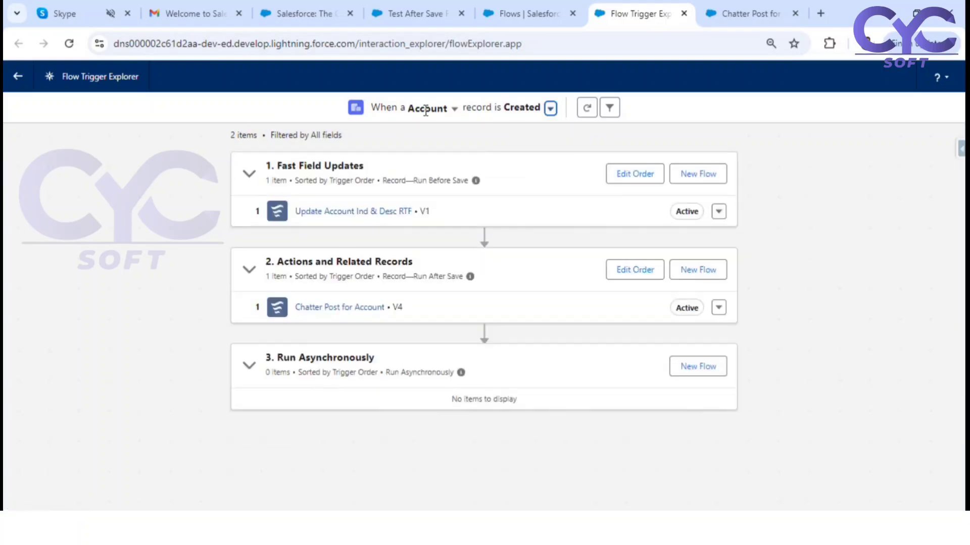
Review the selectable objects, the Created condition, and the Run Before Save and Run After Save groups for Account flows.
left_click(454, 110)
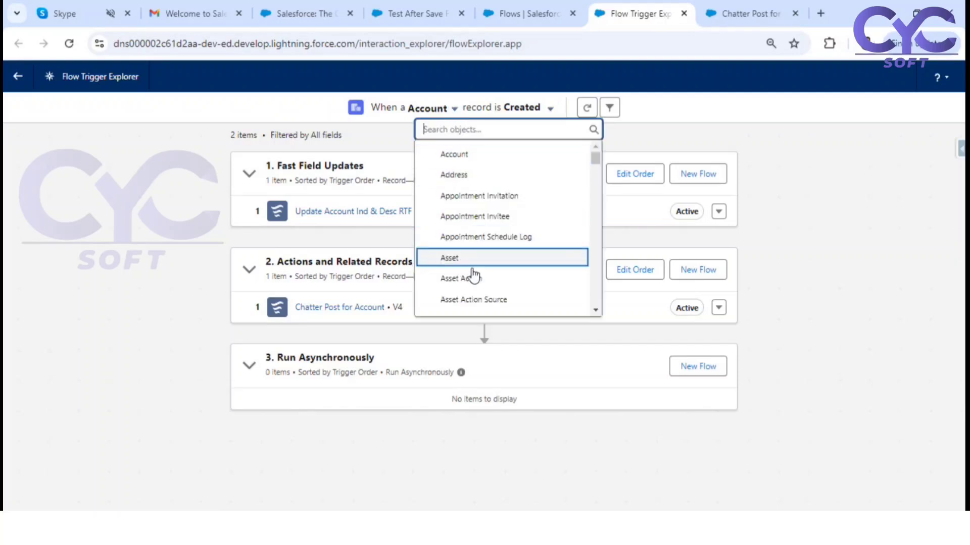
left_click(694, 140)
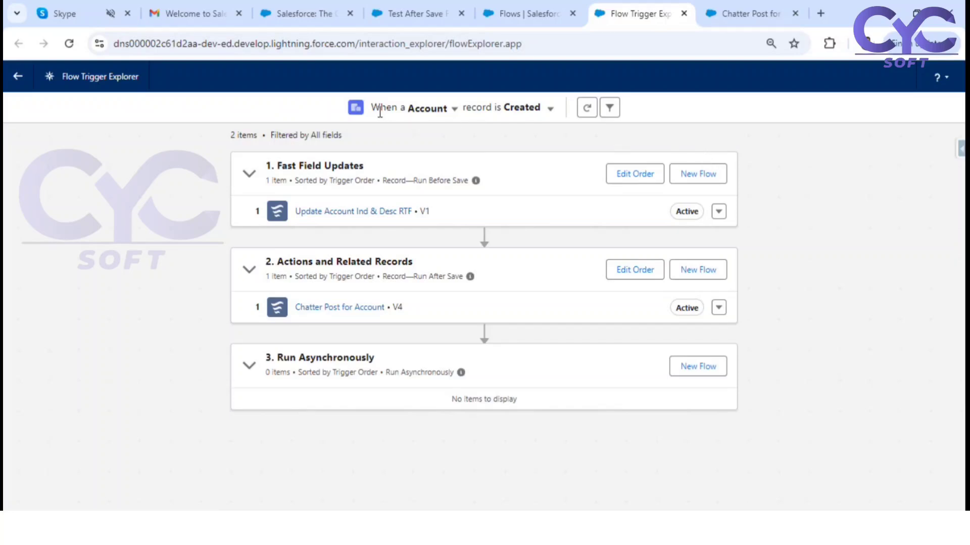
left_click(454, 109)
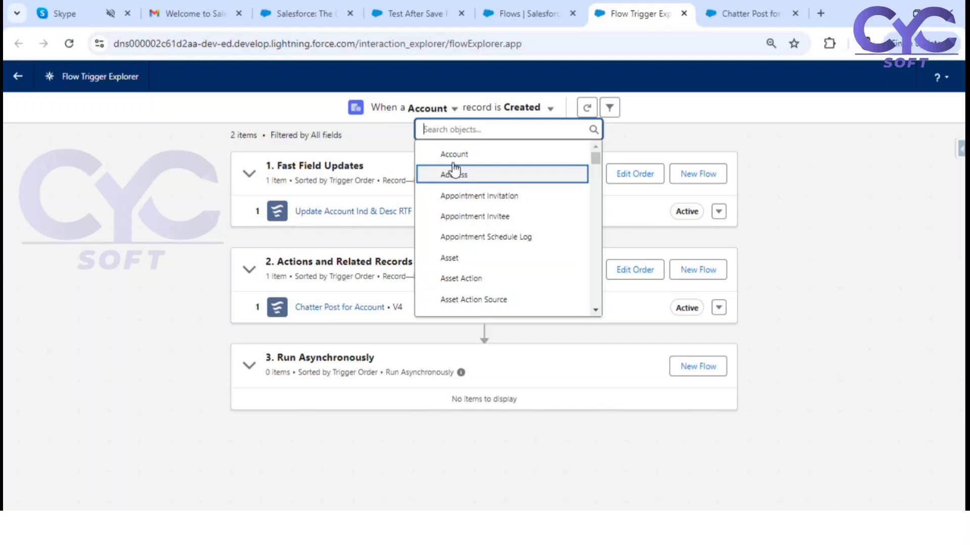
left_click(641, 140)
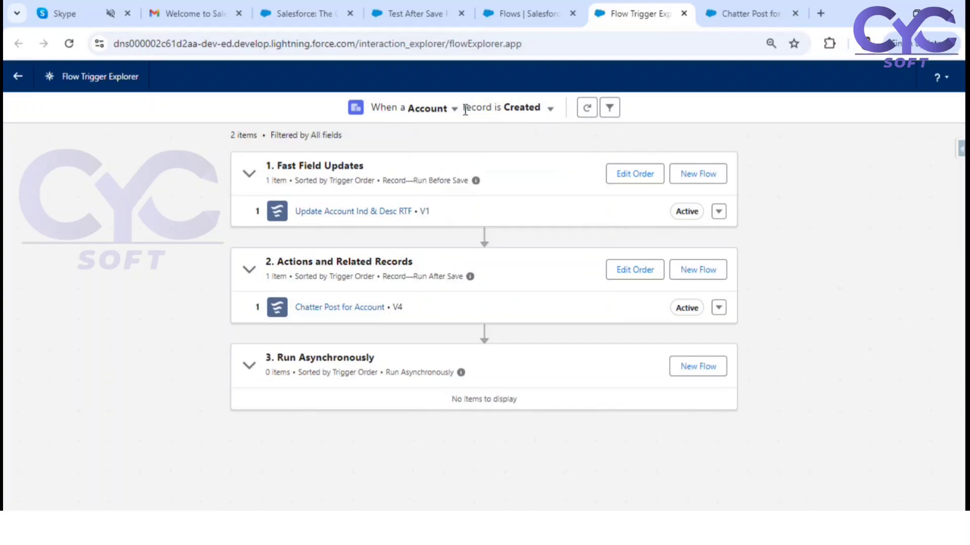
left_click_drag(463, 109, 494, 109)
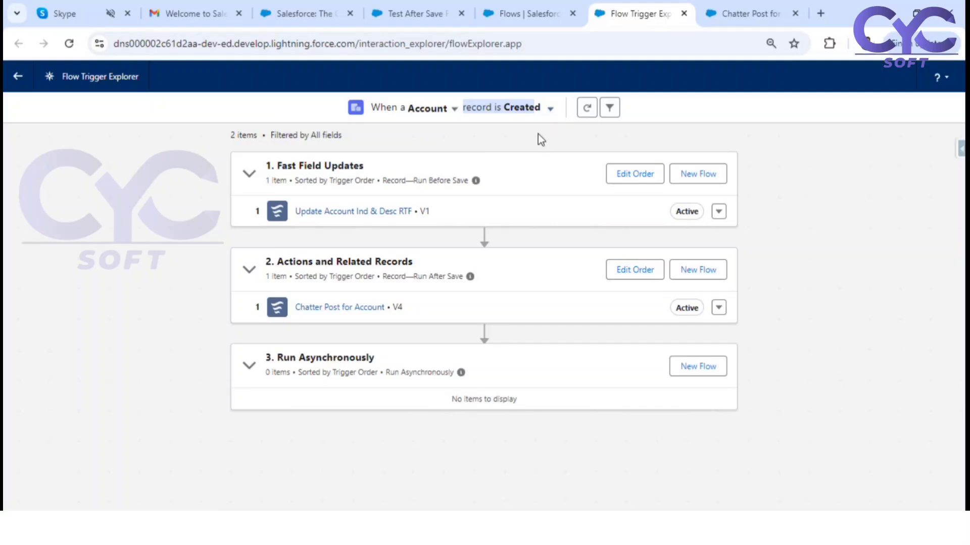
left_click(523, 134)
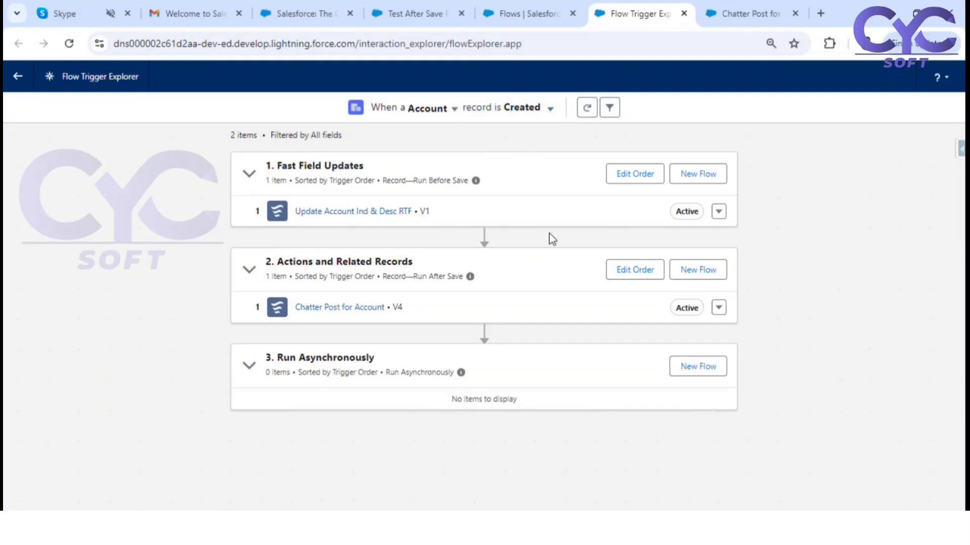
left_click_drag(414, 181, 461, 180)
left_click_drag(413, 276, 465, 279)
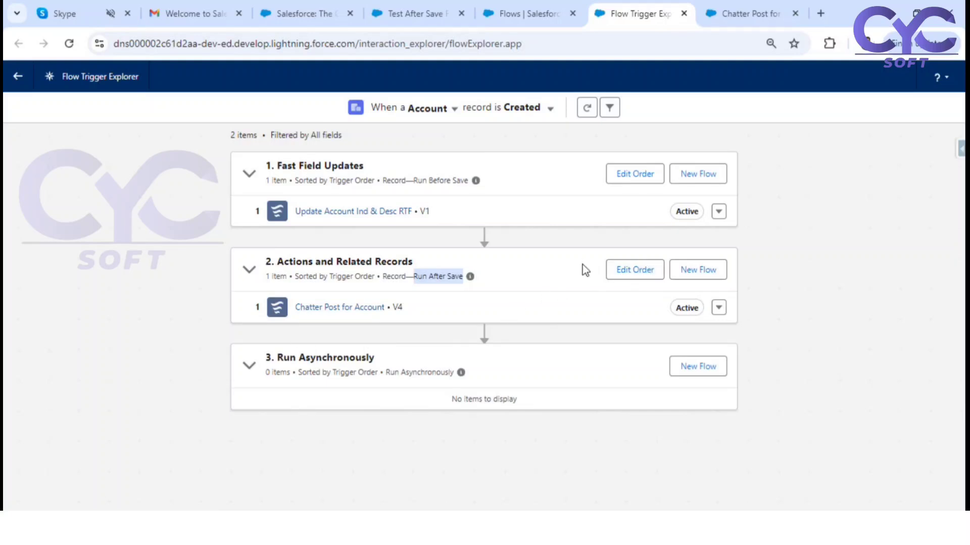
Try reordering the Chatter Post for Account flow under Actions and Related Records, and cancel the order edit.
left_click(626, 274)
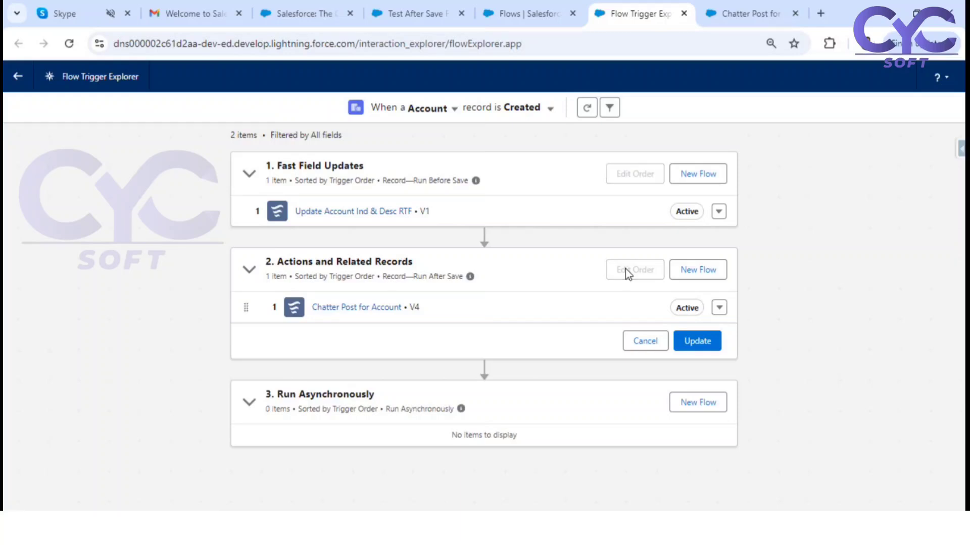
left_click_drag(246, 308, 269, 341)
left_click_drag(245, 309, 275, 313)
left_click(631, 340)
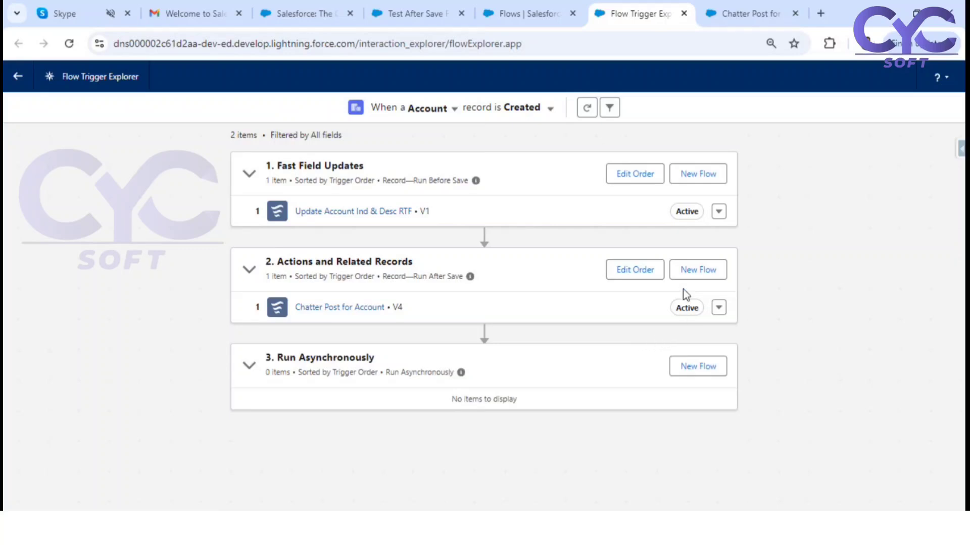